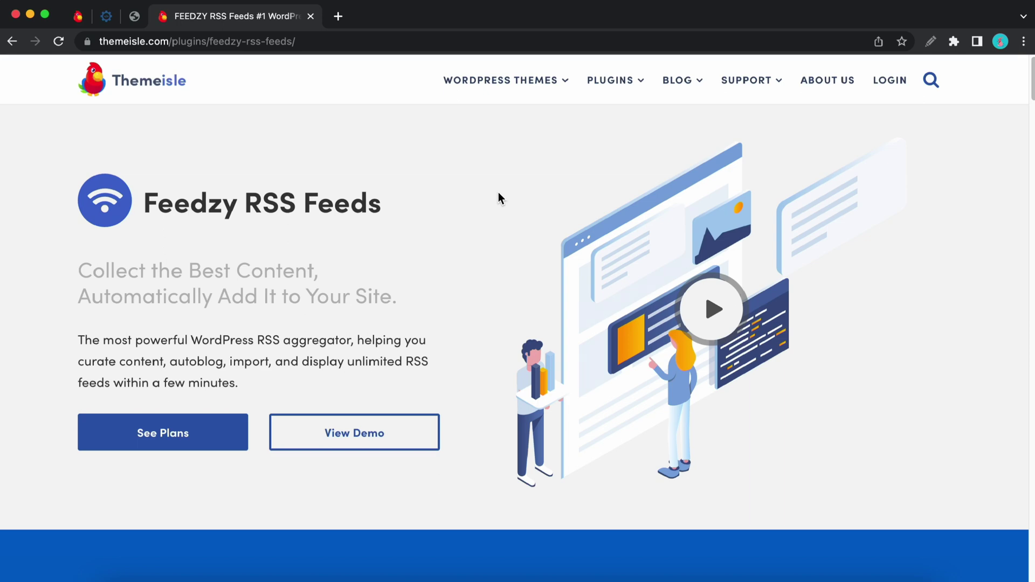
# Find the RSS Aggregator by Feedzy plugin by searching 'feedzy', then install and activate it
pyautogui.press('super+w')
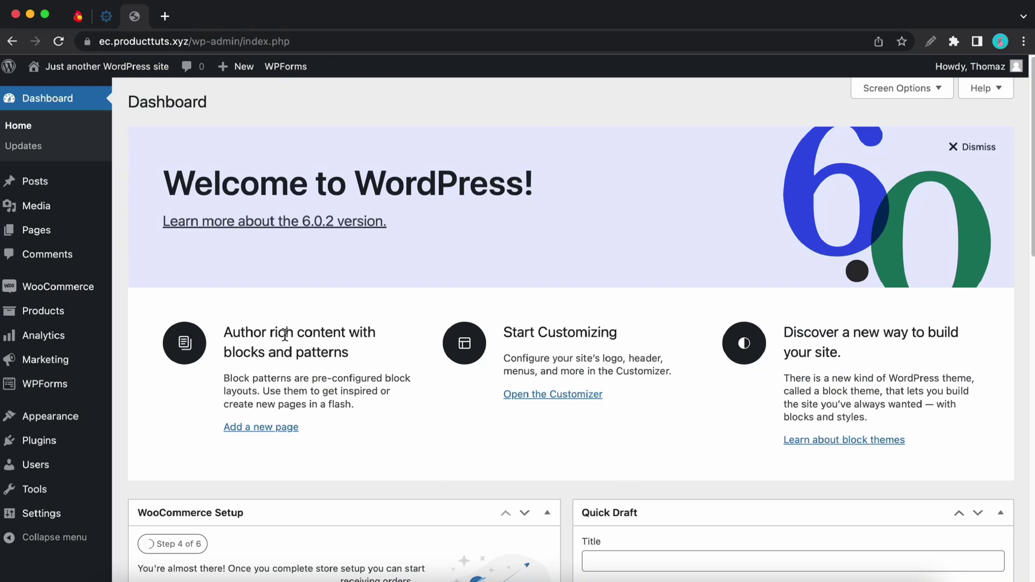
pyautogui.moveTo(89, 442)
pyautogui.click(161, 462)
pyautogui.click(842, 143)
pyautogui.write('feedzy')
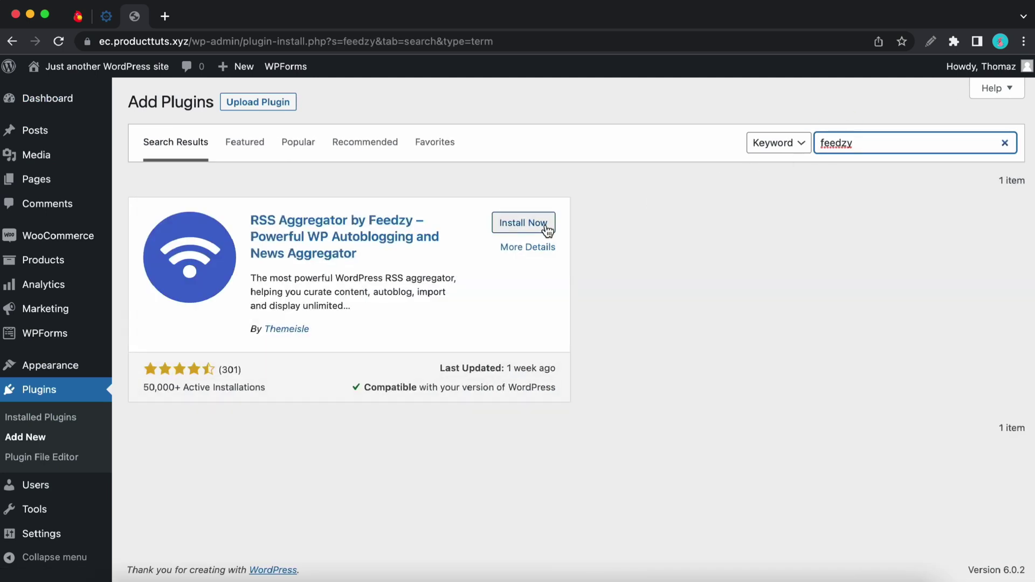
pyautogui.click(546, 228)
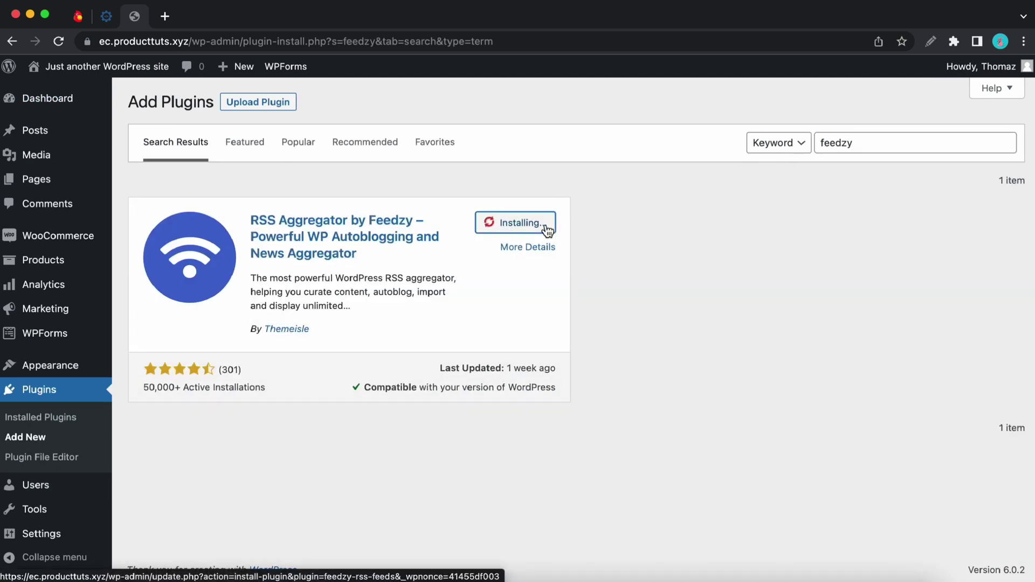
pyautogui.click(545, 226)
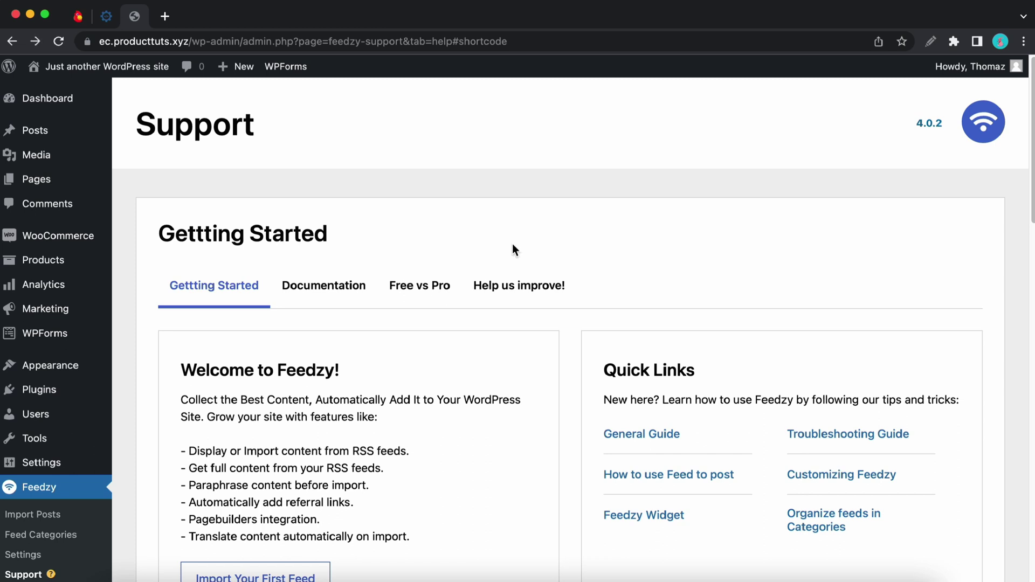
# Add a new Feedzy feed category titled 'WordPress' and put the cursor in its Category Feeds box
pyautogui.click(58, 537)
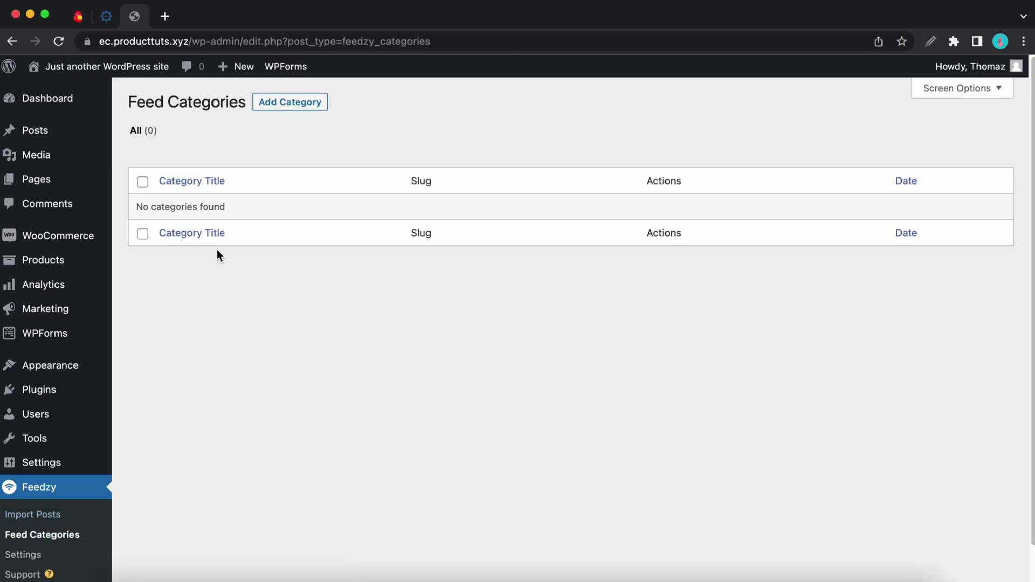
pyautogui.click(294, 103)
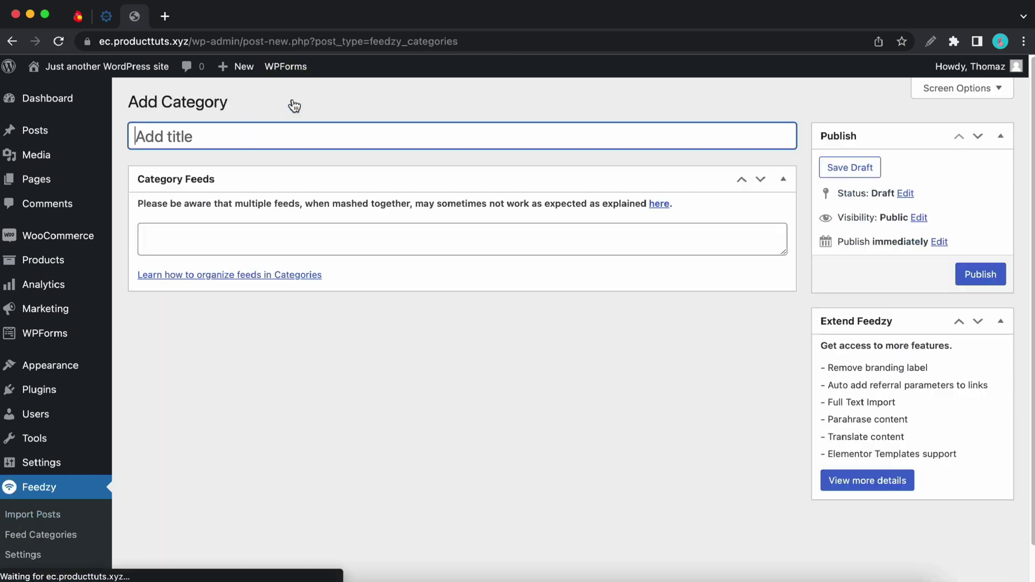
pyautogui.write('WordPress')
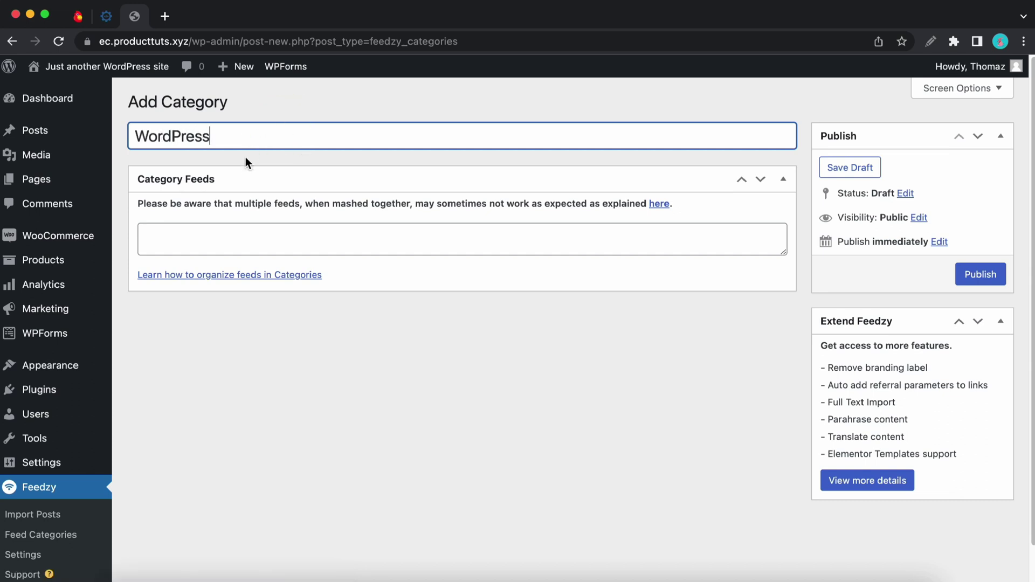
pyautogui.click(215, 238)
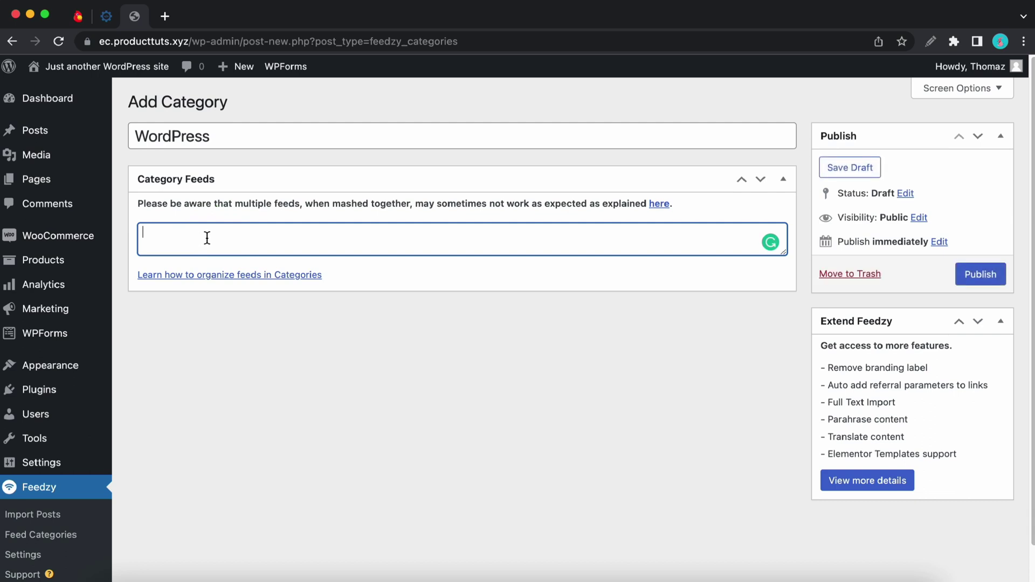
# Copy the Themeisle Blog address and paste it into Category Feeds, adding 'feed,' after it
pyautogui.click(165, 17)
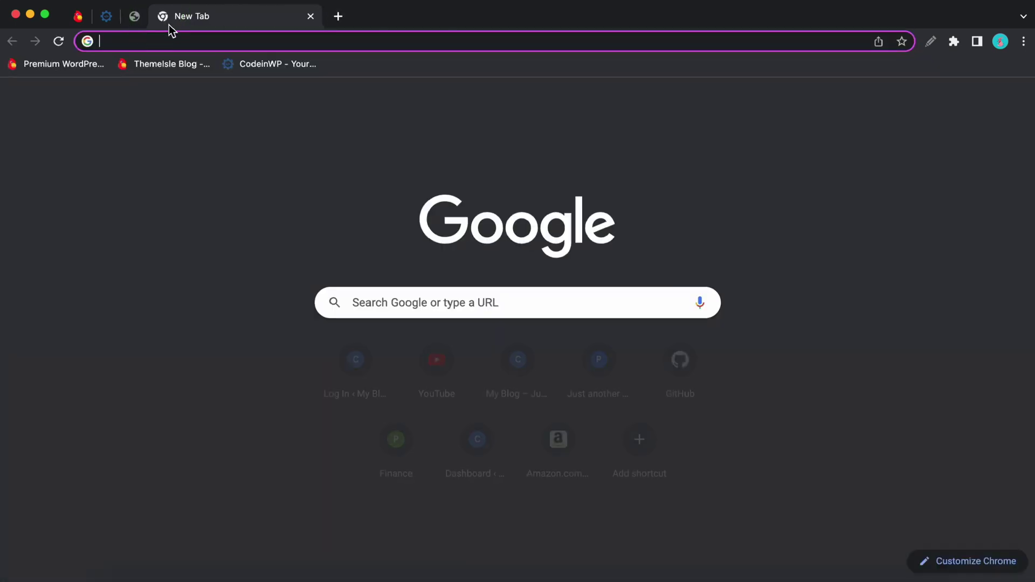
pyautogui.click(171, 65)
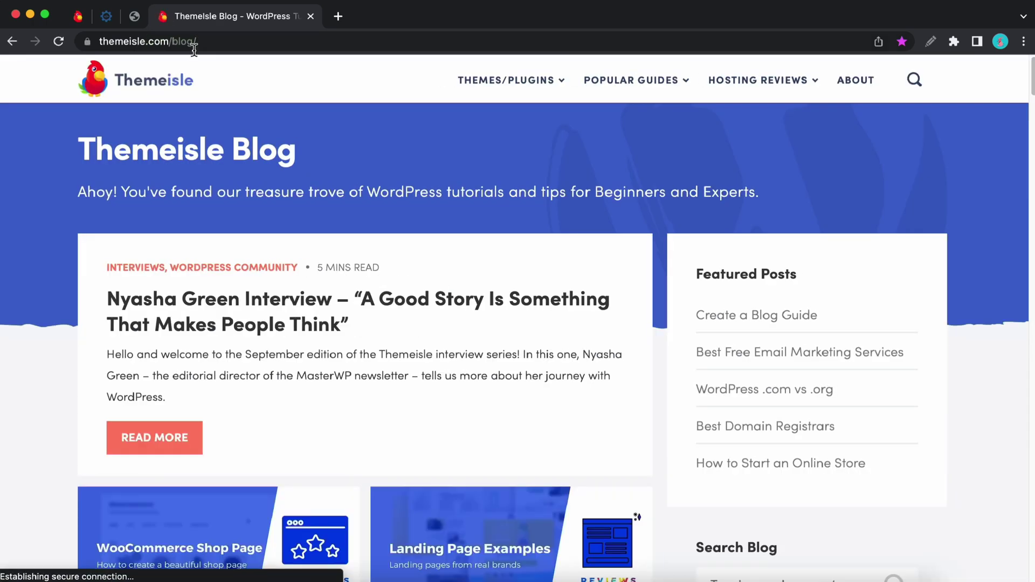
pyautogui.click(195, 43)
pyautogui.click(207, 41)
pyautogui.tripleClick(205, 41)
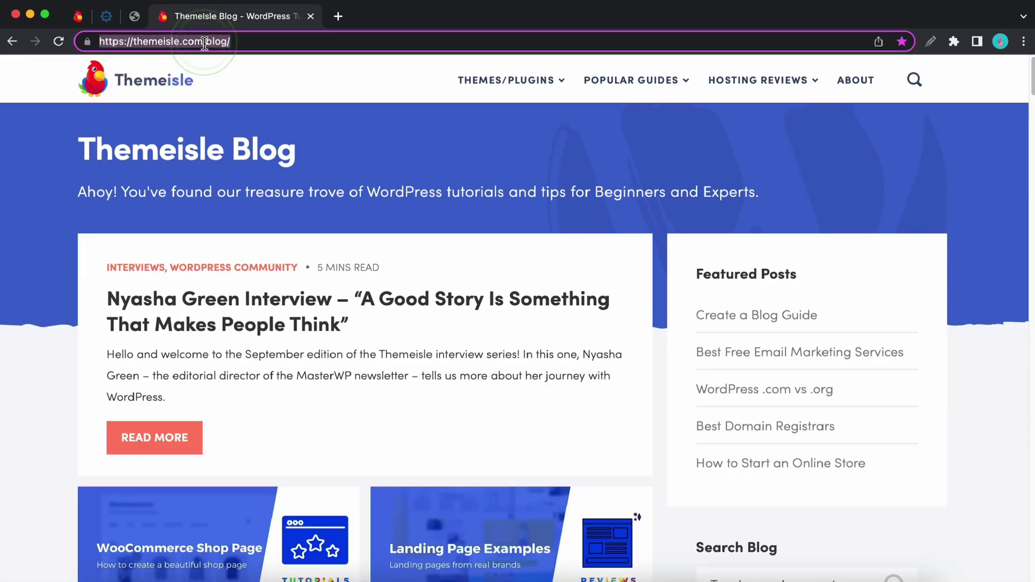
pyautogui.rightClick(205, 41)
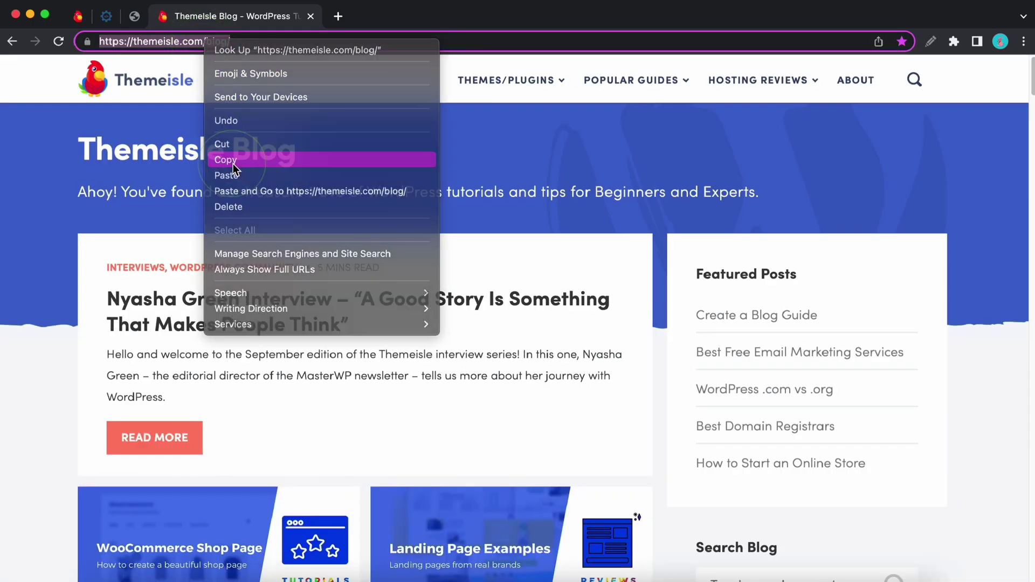
pyautogui.click(233, 160)
pyautogui.click(137, 19)
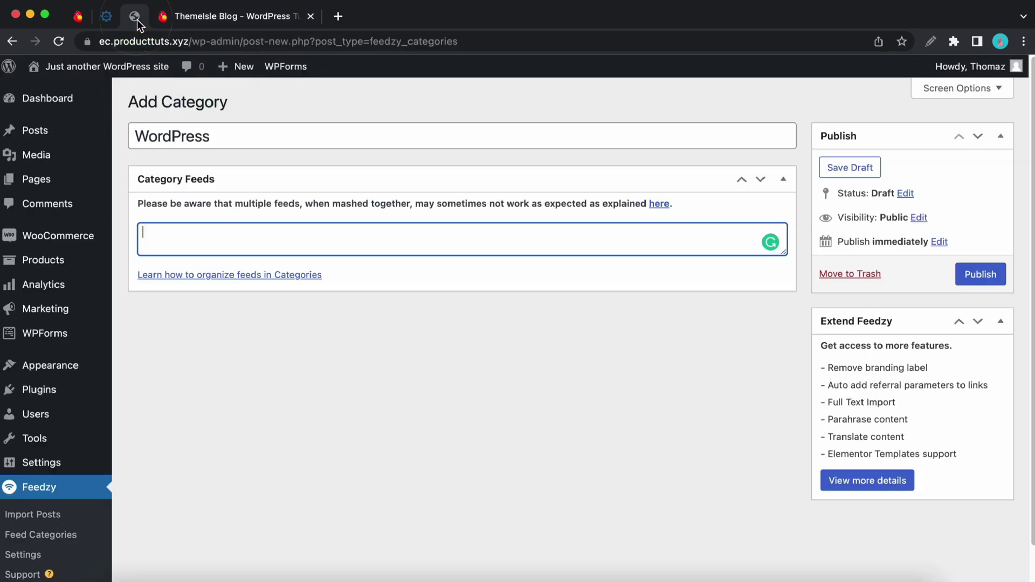
pyautogui.click(210, 238)
pyautogui.press('super+v')
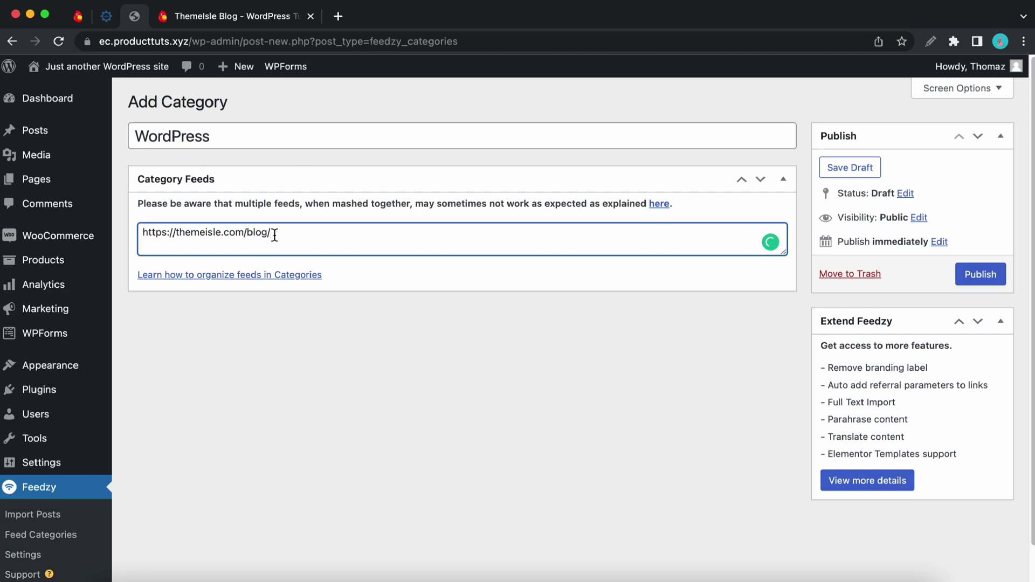
pyautogui.write('feed,')
# Paste the CodeinWP site address as a second feed and publish the WordPress category
pyautogui.click(12, 41)
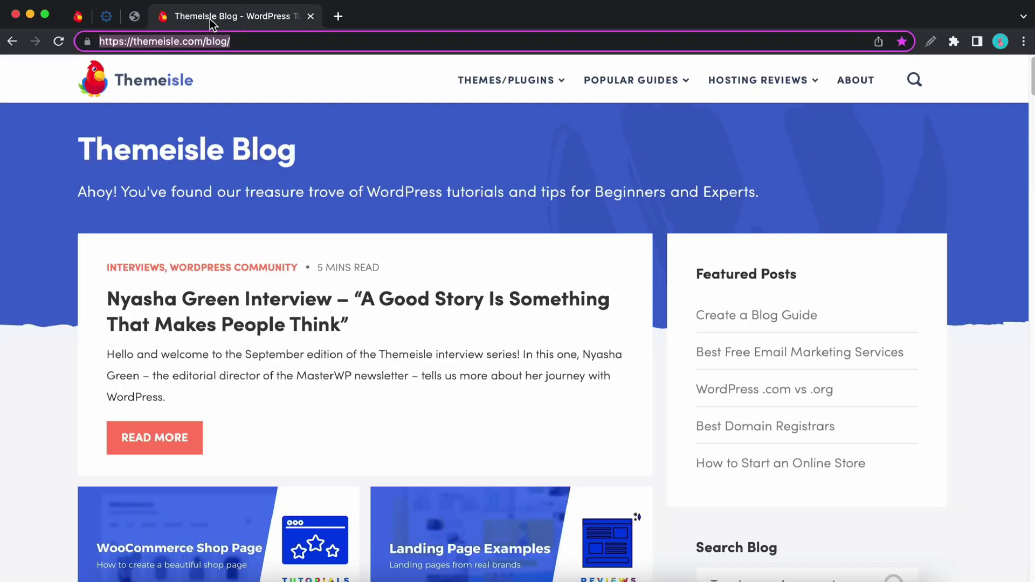
pyautogui.click(12, 41)
pyautogui.click(272, 64)
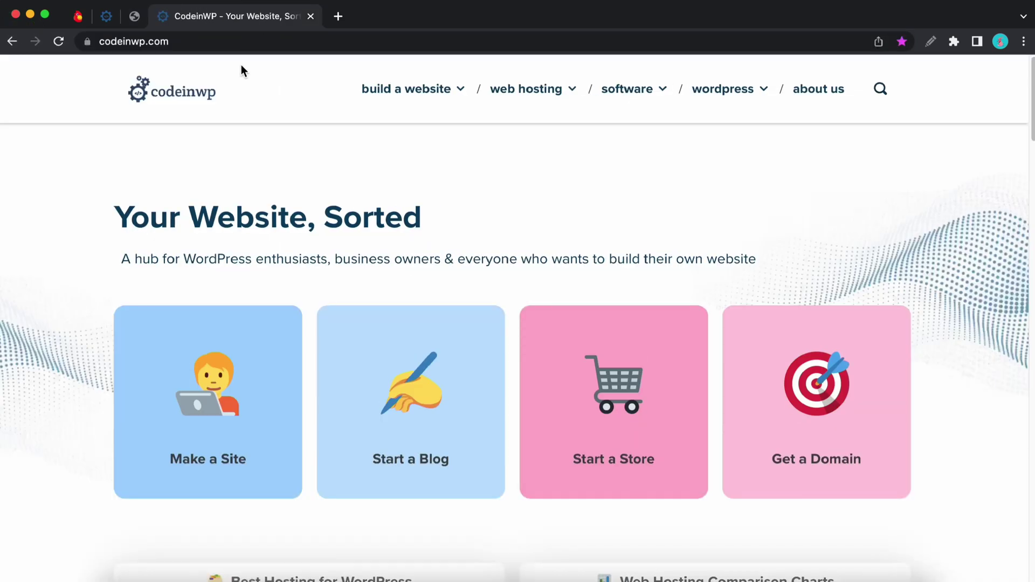
pyautogui.click(166, 42)
pyautogui.press('super+c')
pyautogui.click(140, 20)
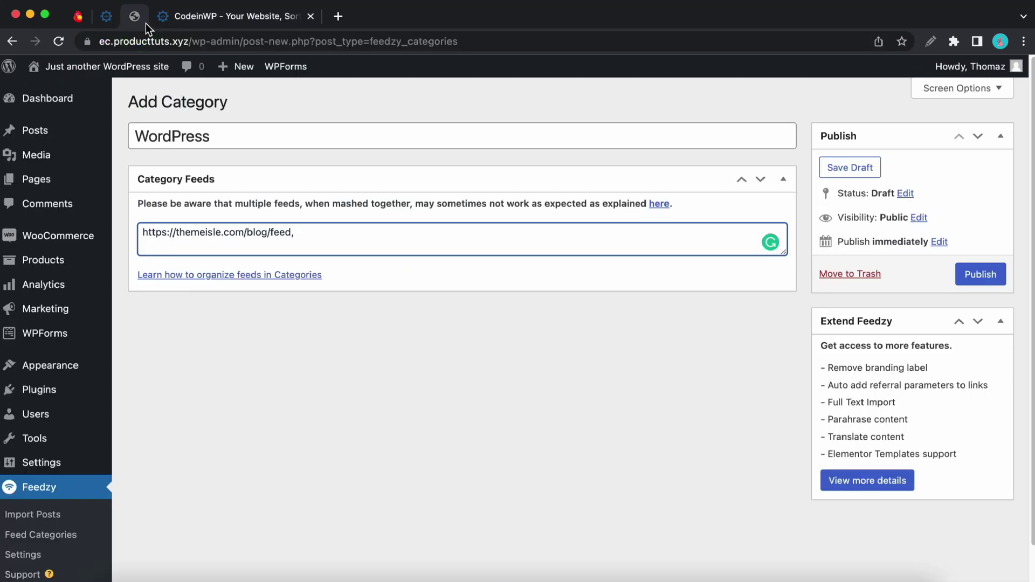
pyautogui.click(329, 233)
pyautogui.press('super+v')
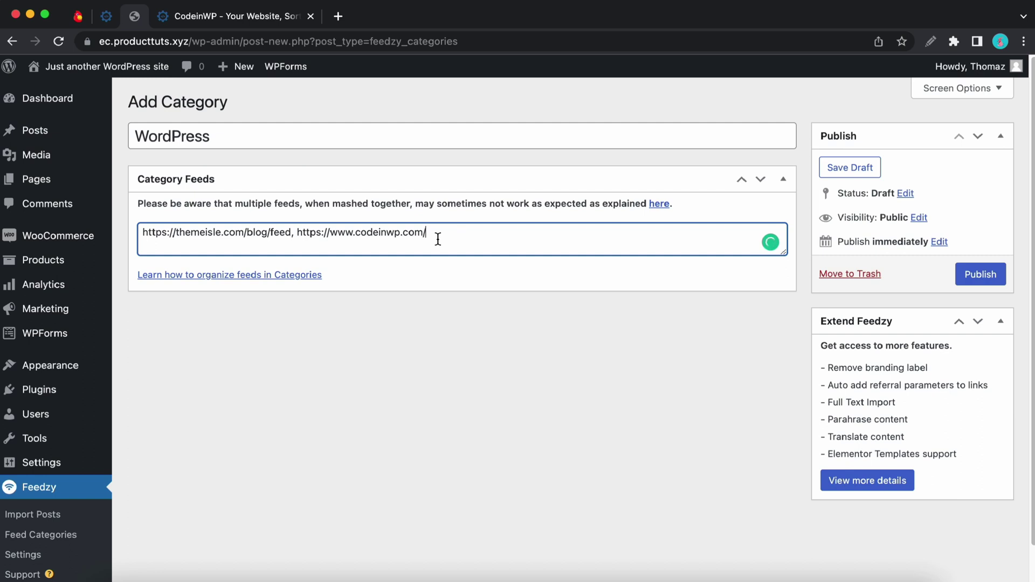
pyautogui.click(964, 274)
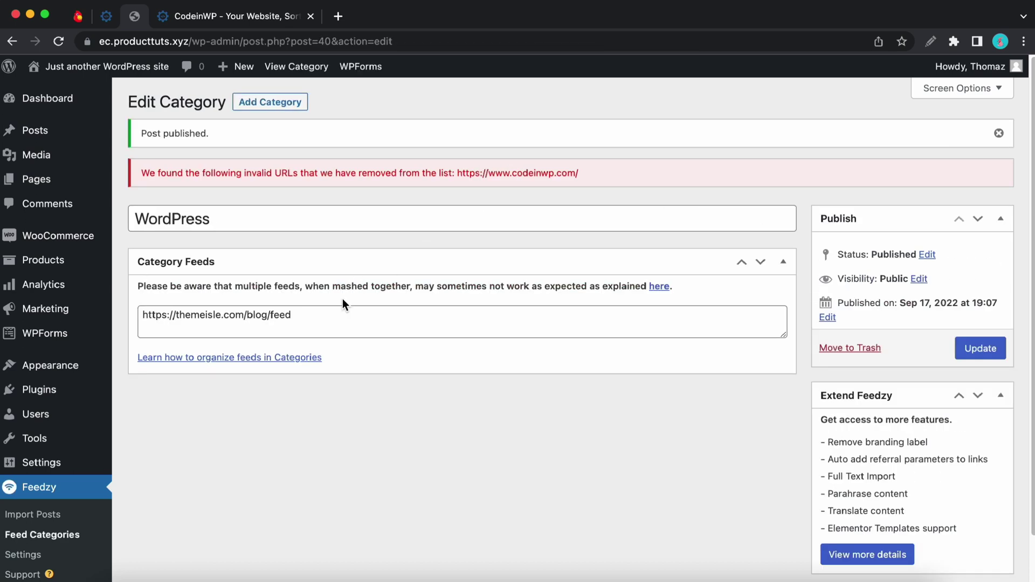
pyautogui.click(330, 315)
pyautogui.write(',')
pyautogui.press('super+v')
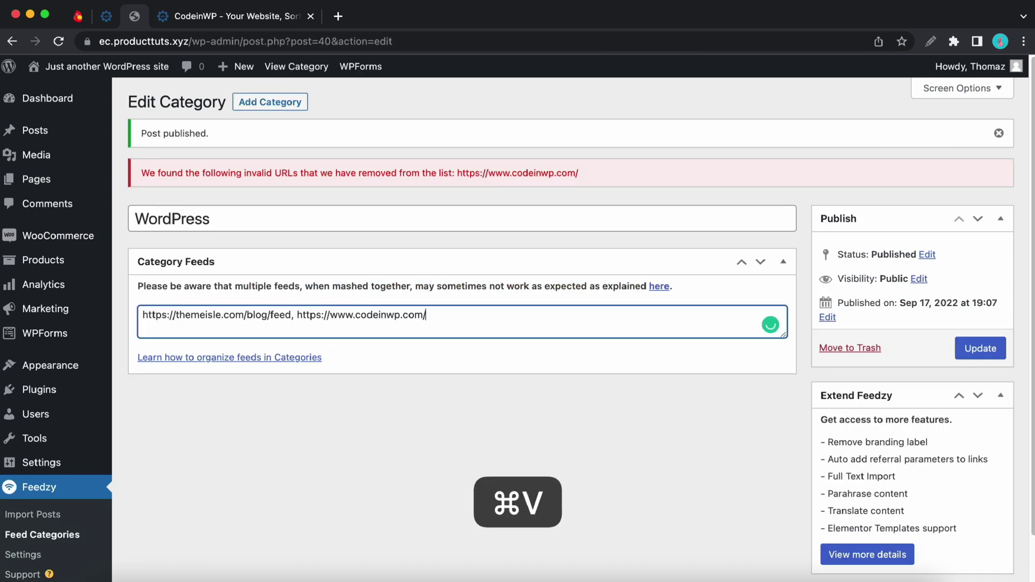
pyautogui.write('feed')
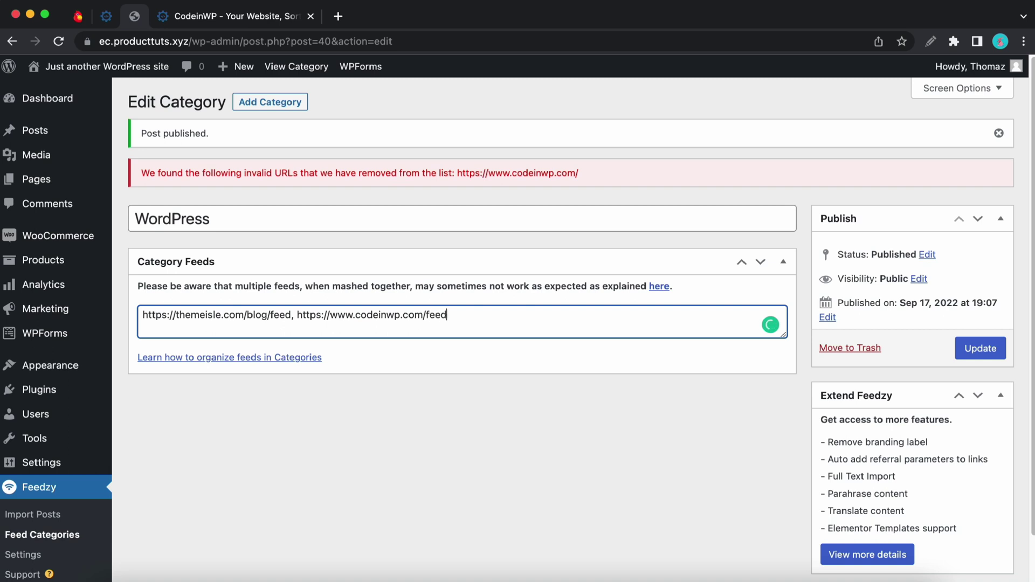
pyautogui.click(968, 348)
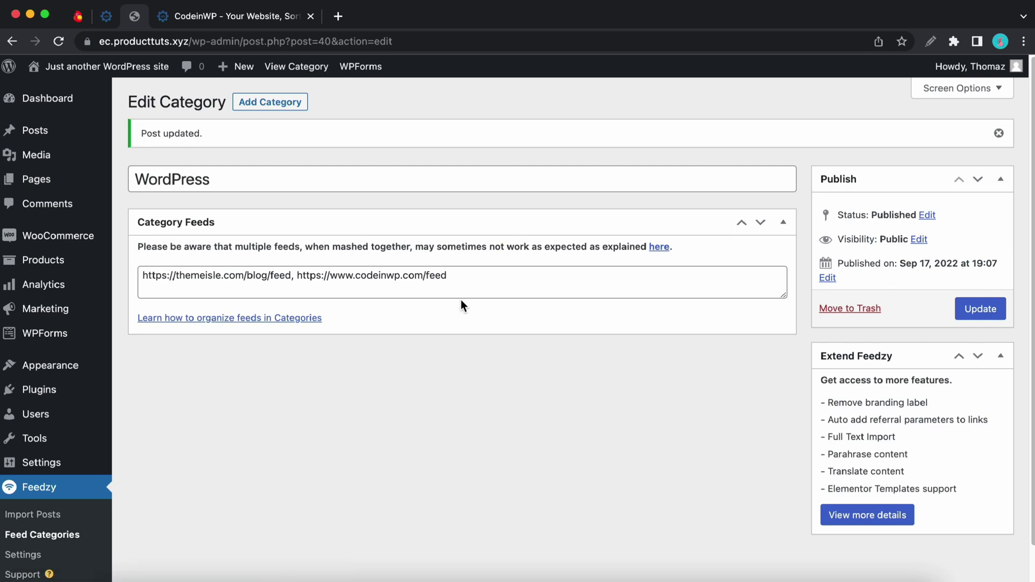
pyautogui.click(64, 536)
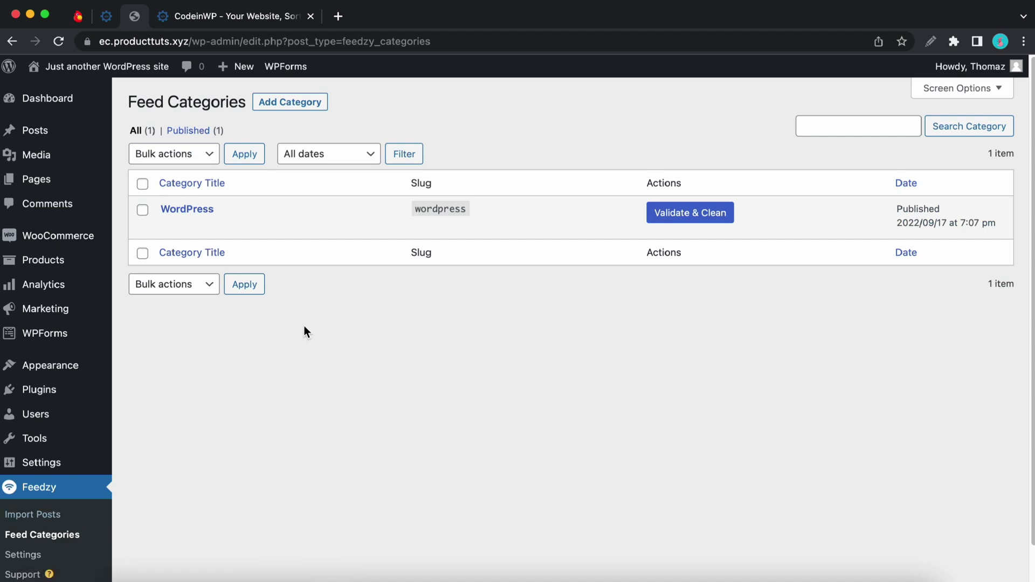
pyautogui.click(684, 214)
# Dismiss the Otter Blocks welcome message and title the new page 'WordPress Feed'
pyautogui.click(311, 18)
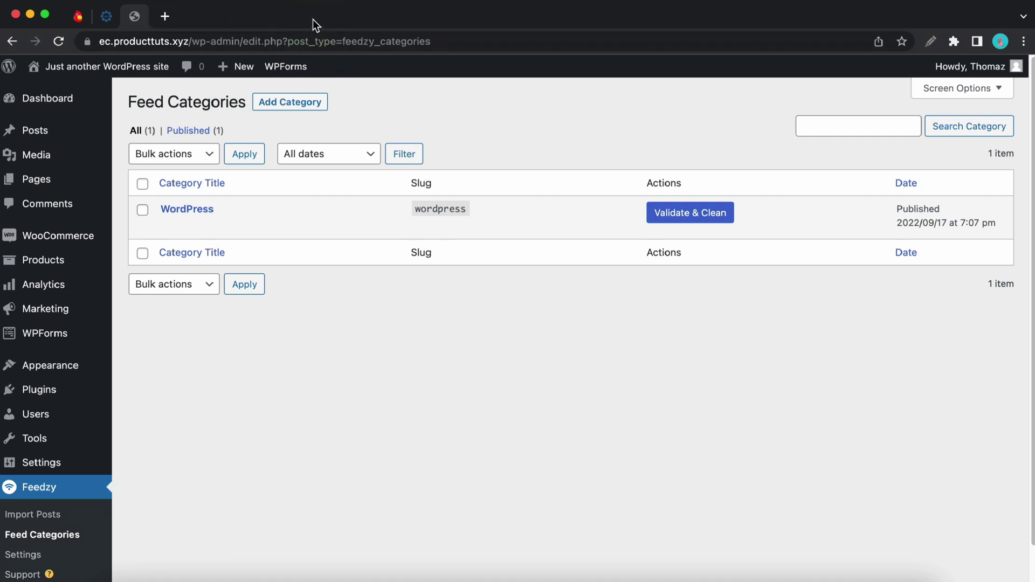
pyautogui.moveTo(35, 180)
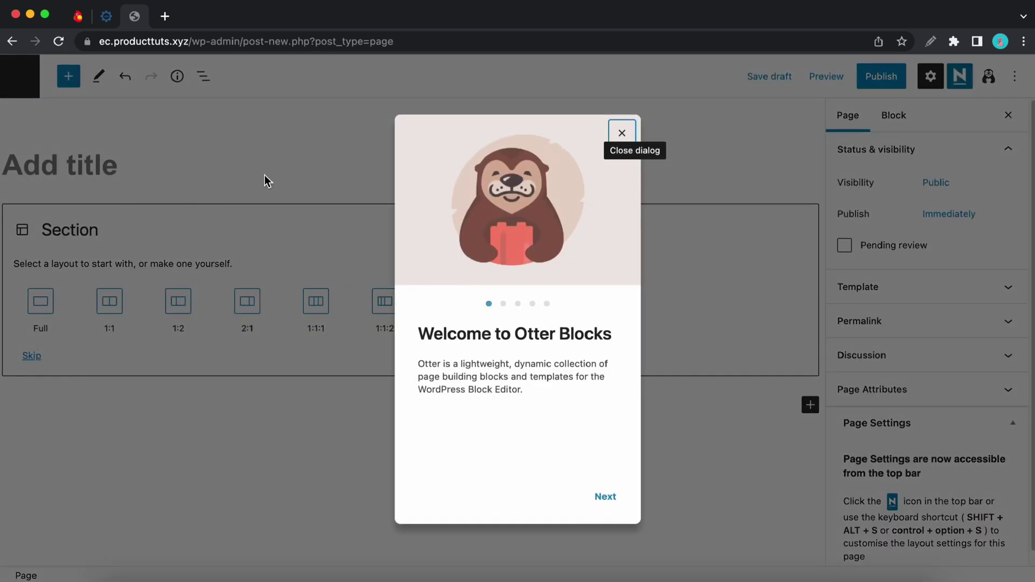
pyautogui.click(620, 133)
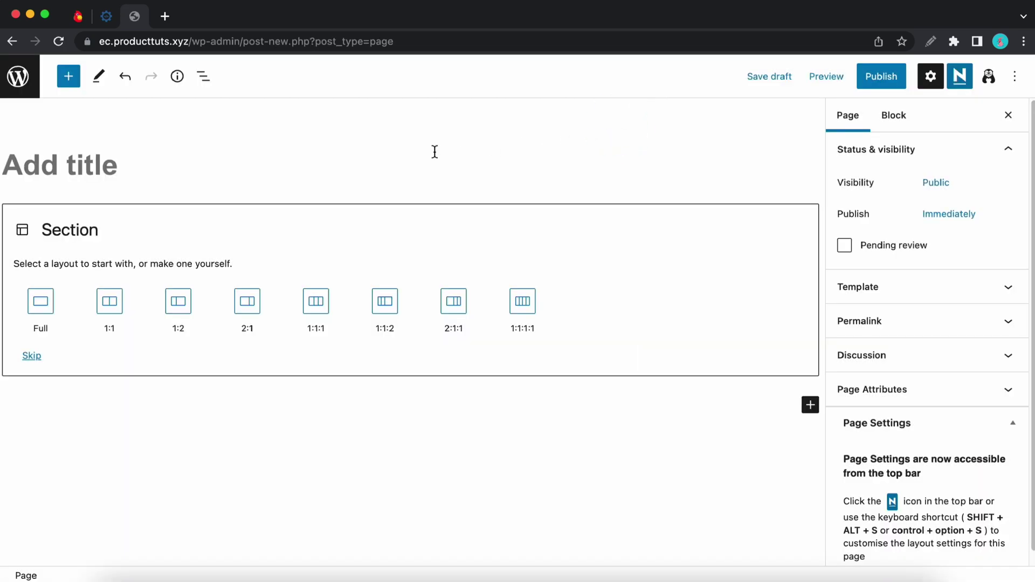
pyautogui.click(33, 356)
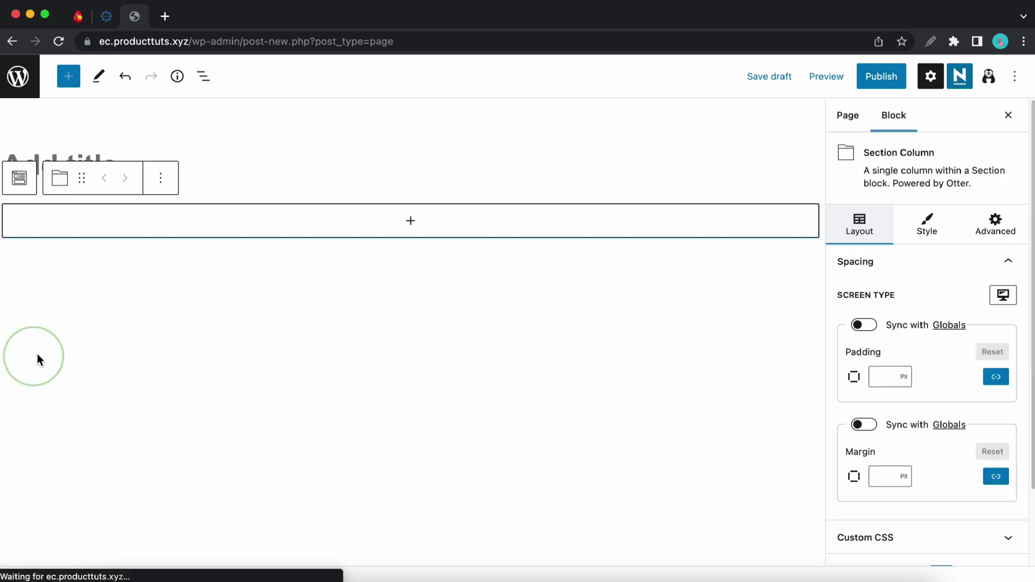
pyautogui.click(183, 147)
pyautogui.click(78, 177)
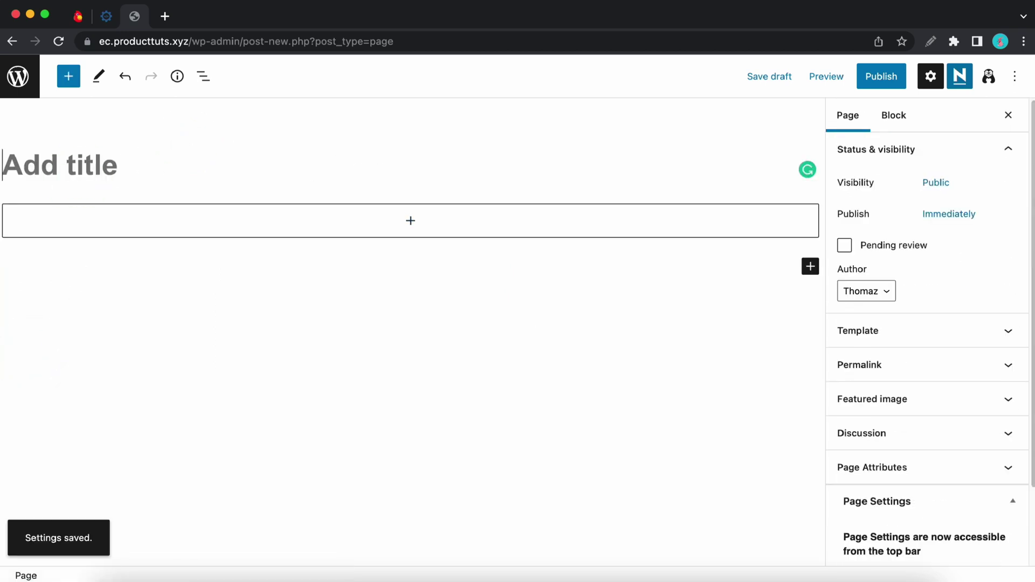
pyautogui.write('WordPress Feed')
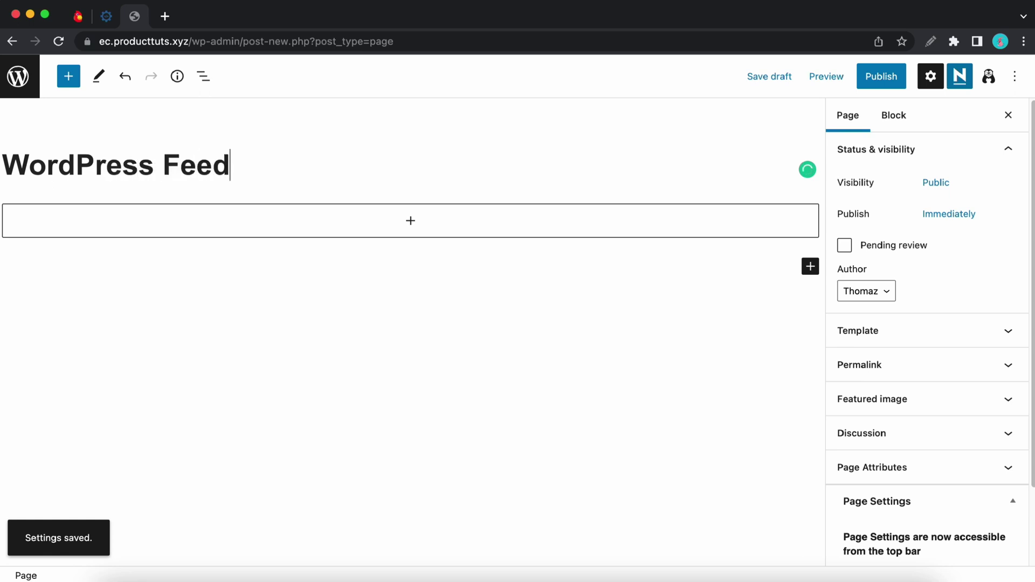
# Insert a Feedzy RSS Feeds block into the empty section
pyautogui.click(406, 227)
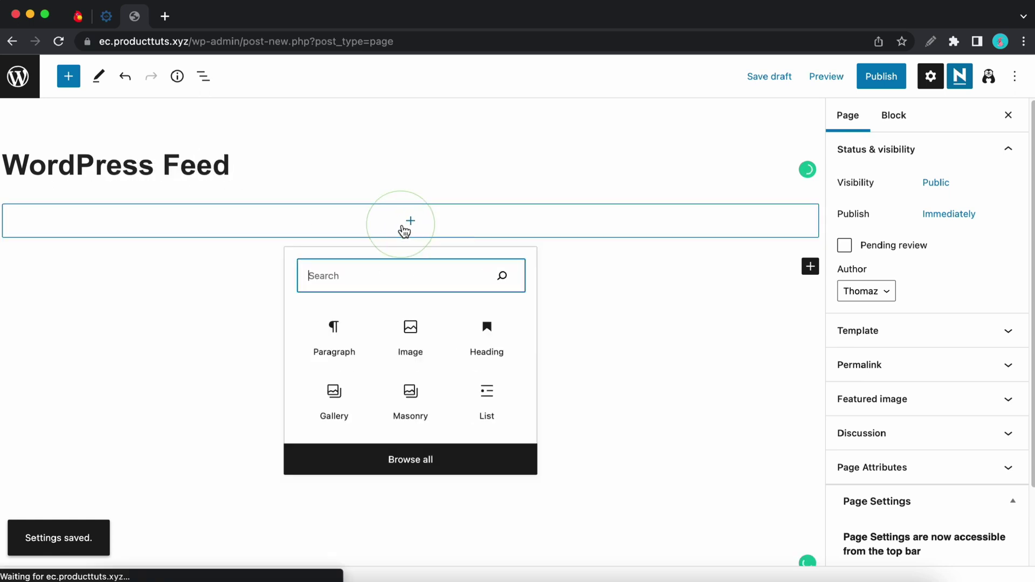
pyautogui.write('fe')
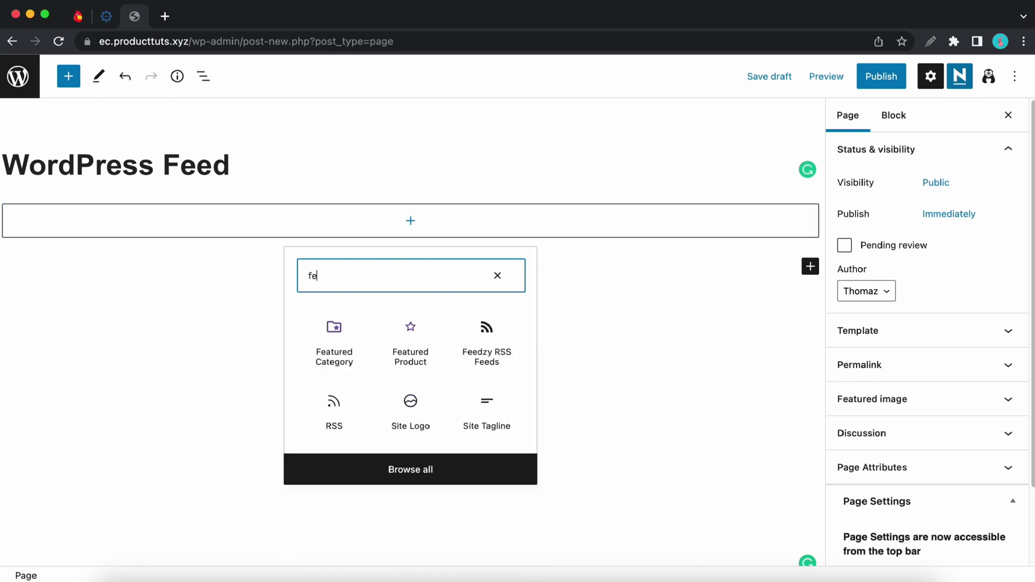
pyautogui.write('edzy')
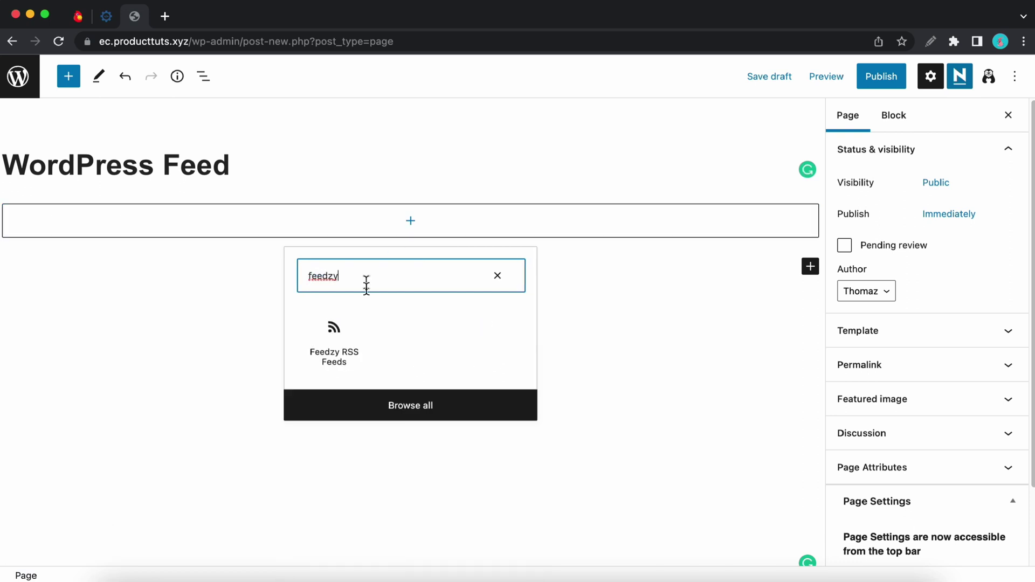
pyautogui.click(340, 341)
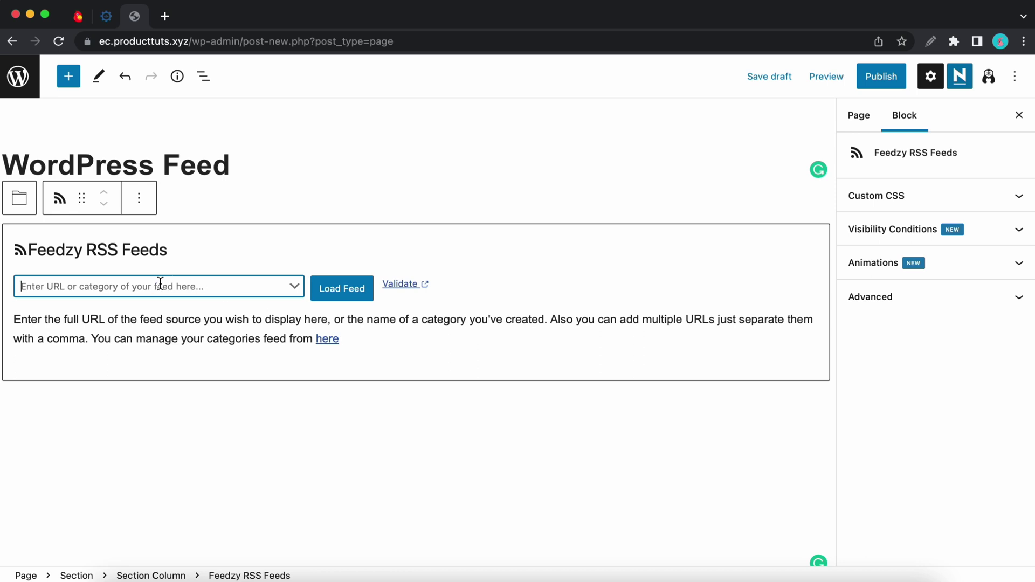
# Set the Feedzy block's source to the saved 'wordpress' category and load its posts
pyautogui.press('super+v')
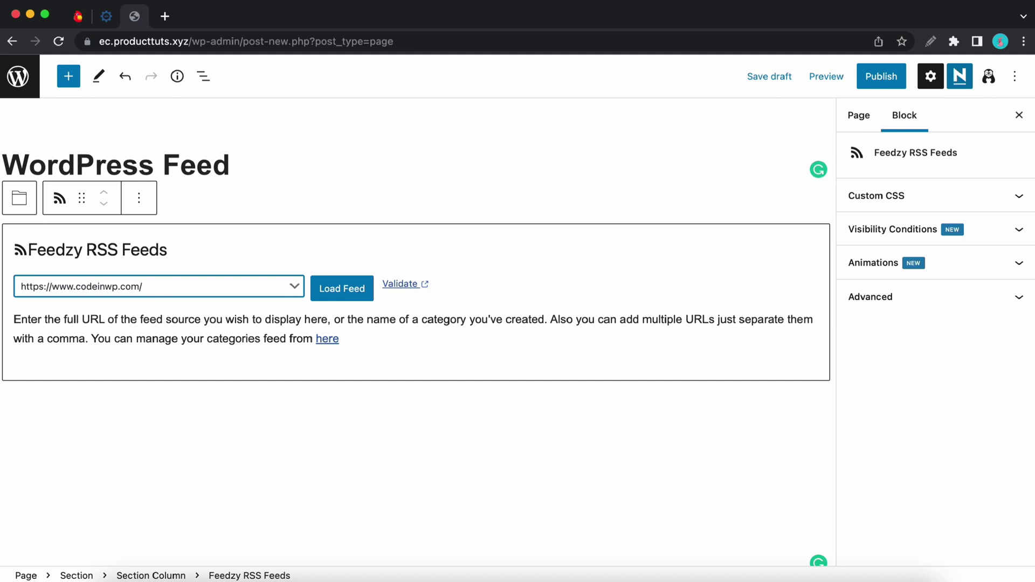
pyautogui.write('feed')
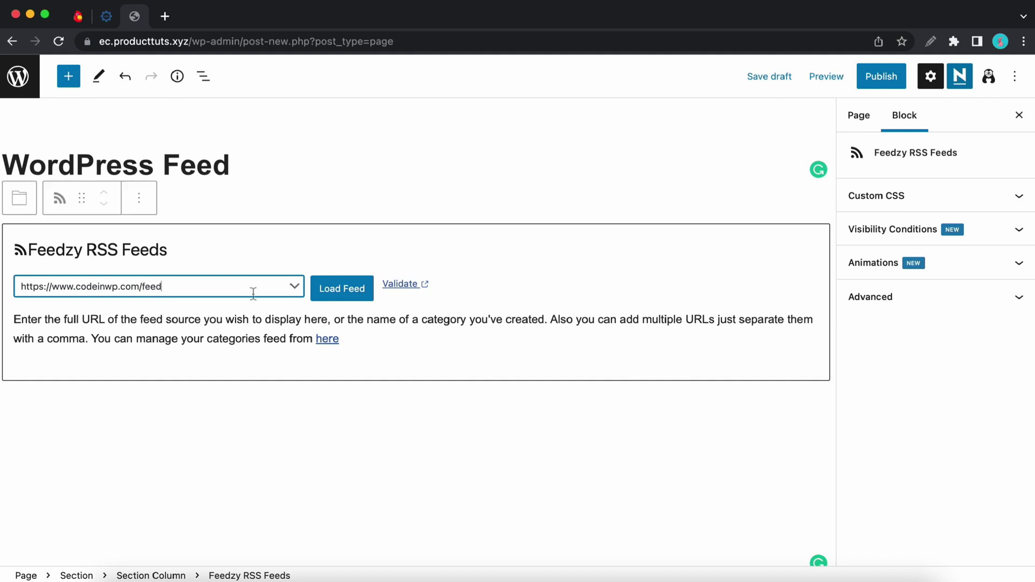
pyautogui.click(289, 290)
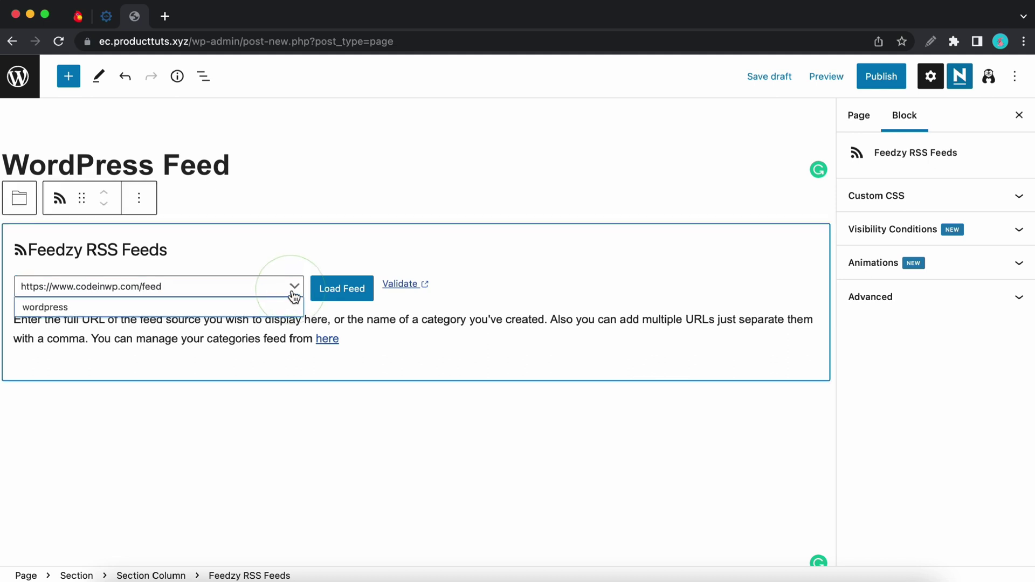
pyautogui.click(53, 309)
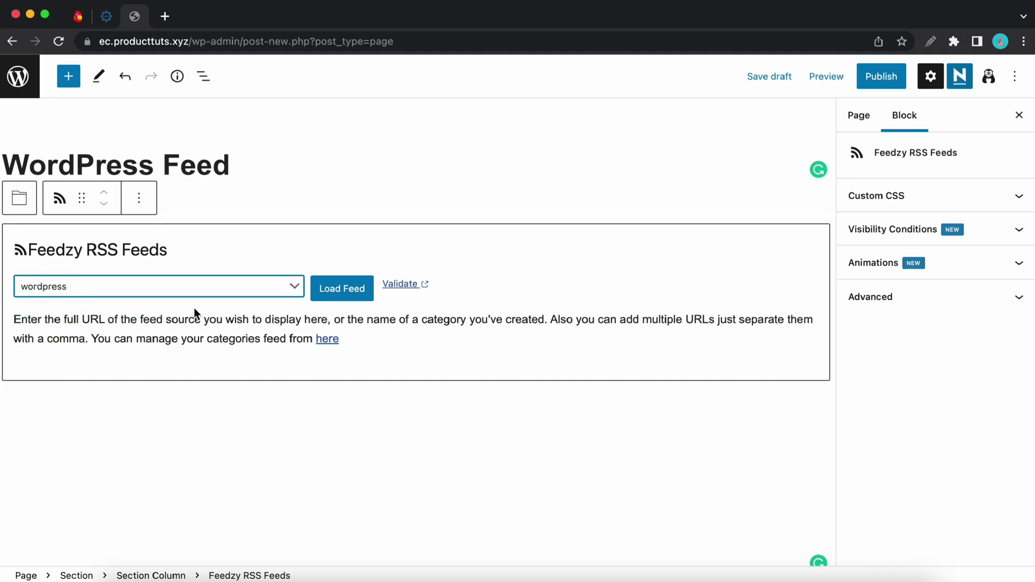
pyautogui.click(327, 294)
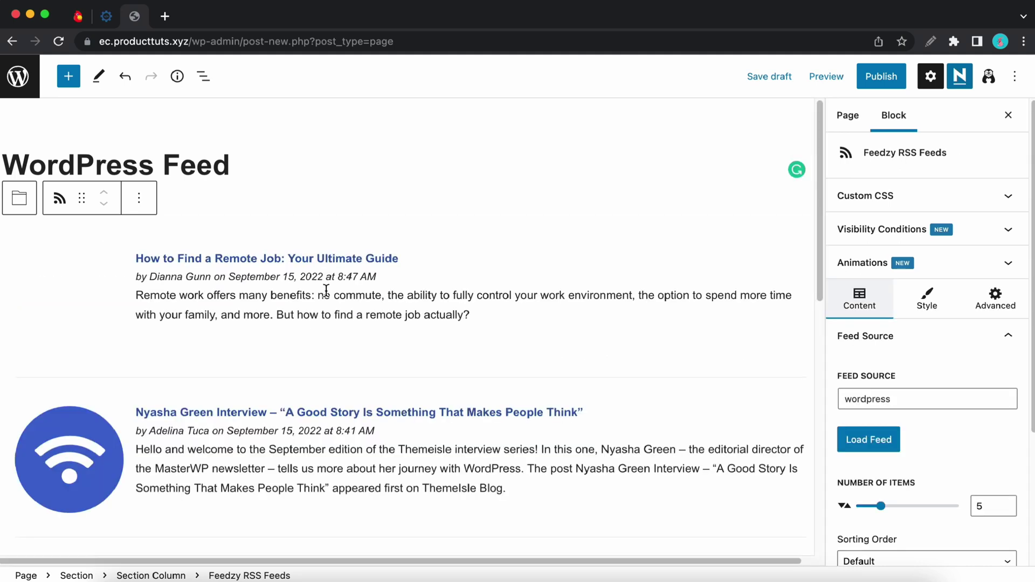
pyautogui.scroll(-5, 354, 340)
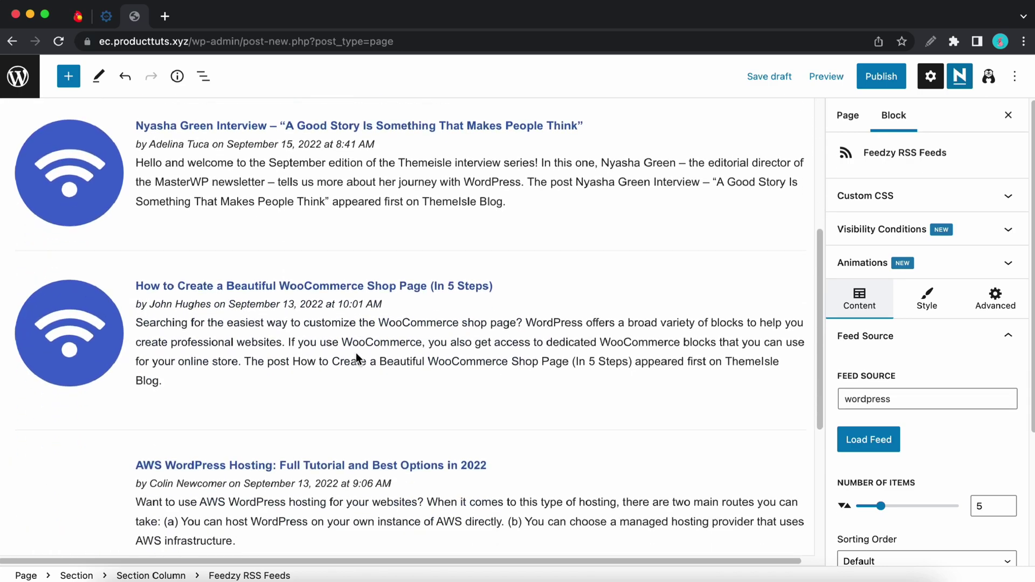
pyautogui.scroll(5, 377, 345)
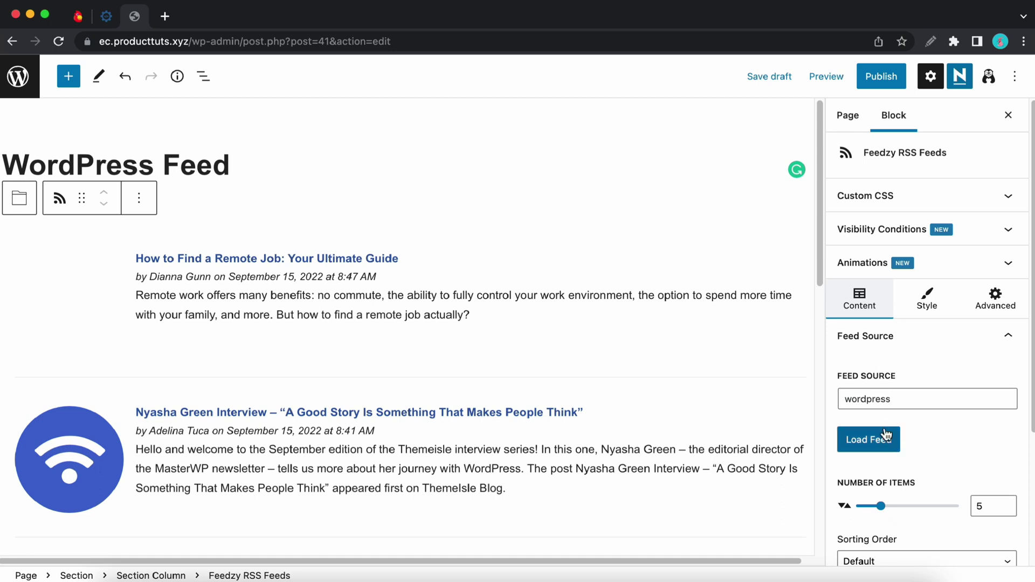
pyautogui.scroll(-2, 898, 421)
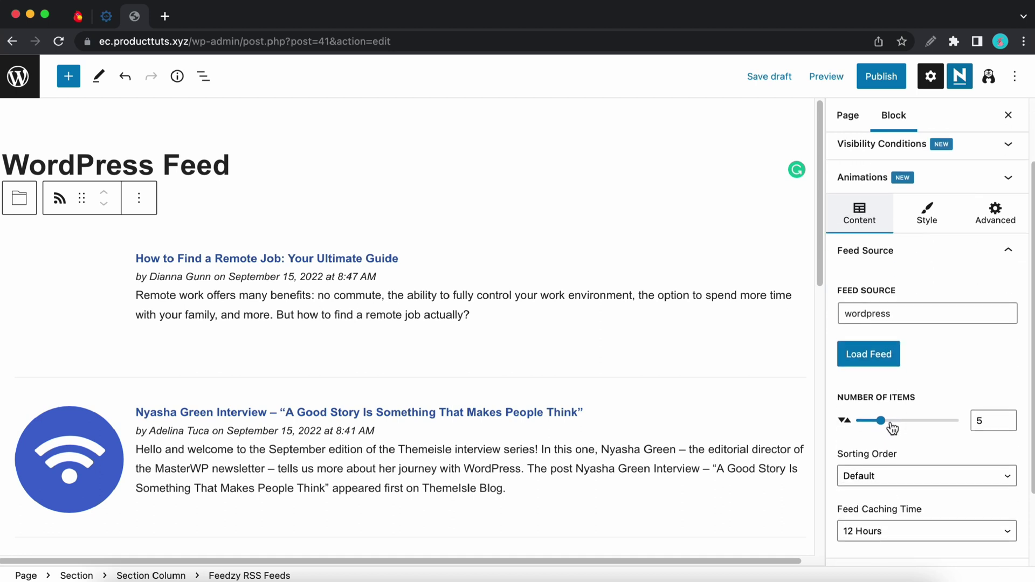
pyautogui.scroll(-7, 725, 416)
pyautogui.scroll(1, 723, 410)
pyautogui.moveTo(881, 421)
pyautogui.mouseDown()
pyautogui.moveTo(899, 421)
pyautogui.moveTo(870, 420)
pyautogui.moveTo(882, 421)
pyautogui.mouseUp()
pyautogui.scroll(10, 732, 402)
pyautogui.scroll(-3, 885, 440)
pyautogui.click(872, 392)
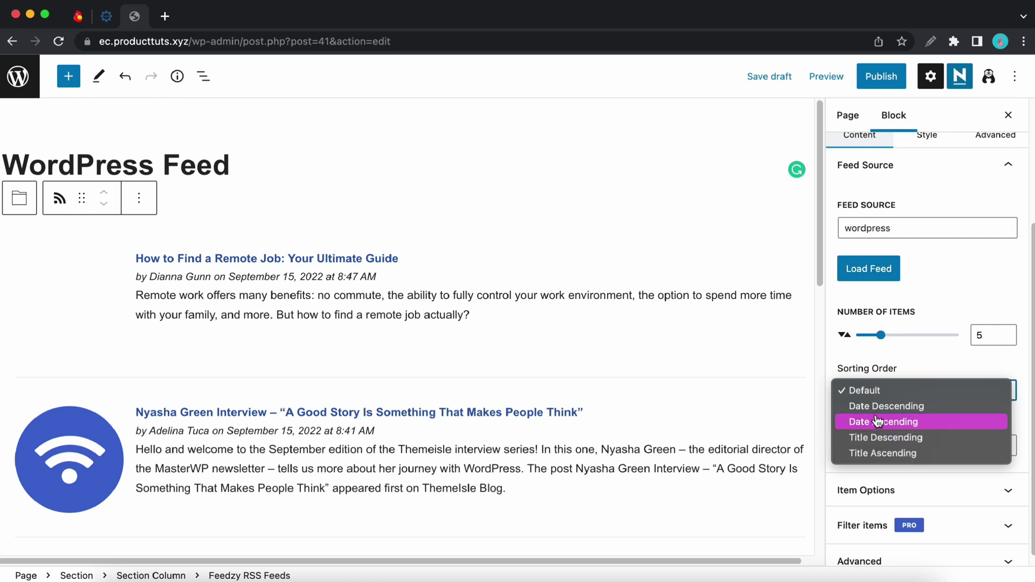
pyautogui.click(866, 383)
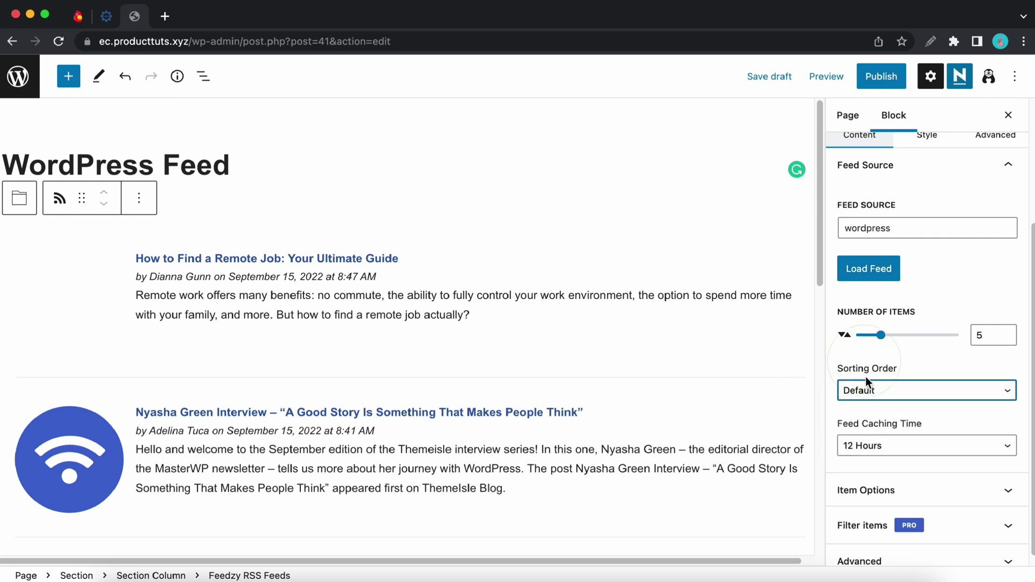
pyautogui.click(876, 446)
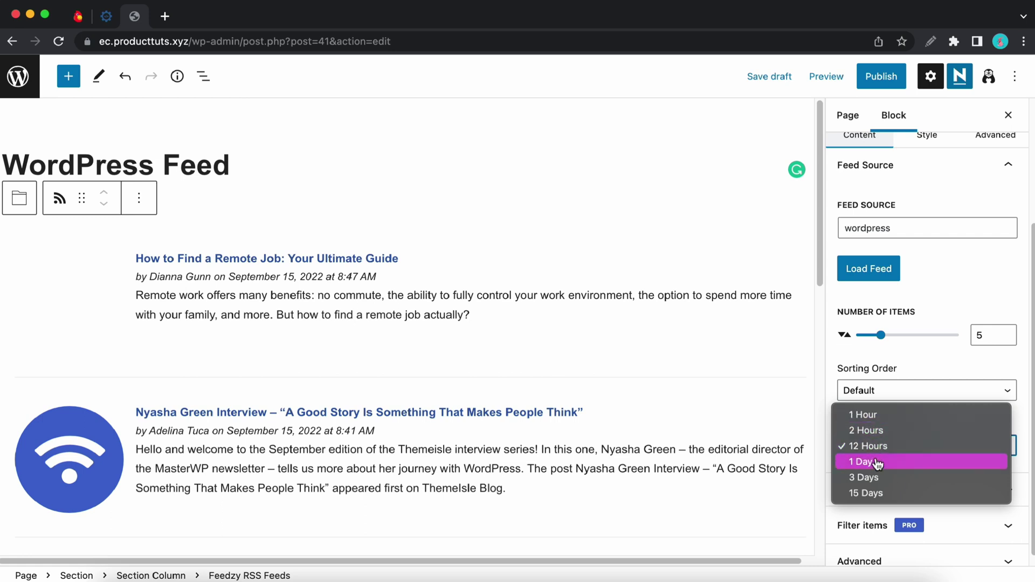
# Keep 12 Hours caching and New Tab links, and leave titles shown with no character limit
pyautogui.click(885, 378)
pyautogui.scroll(-1, 885, 410)
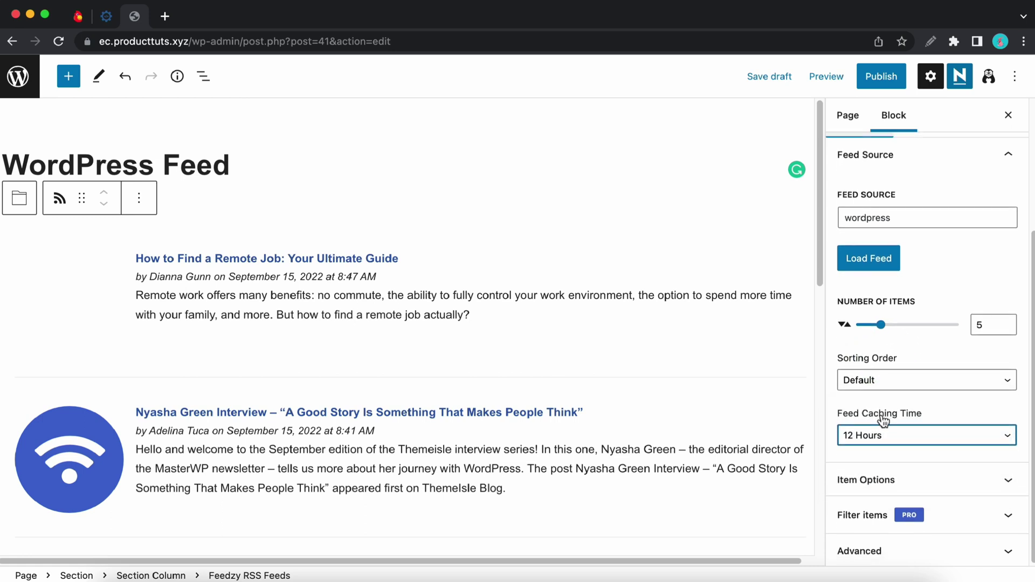
pyautogui.click(904, 480)
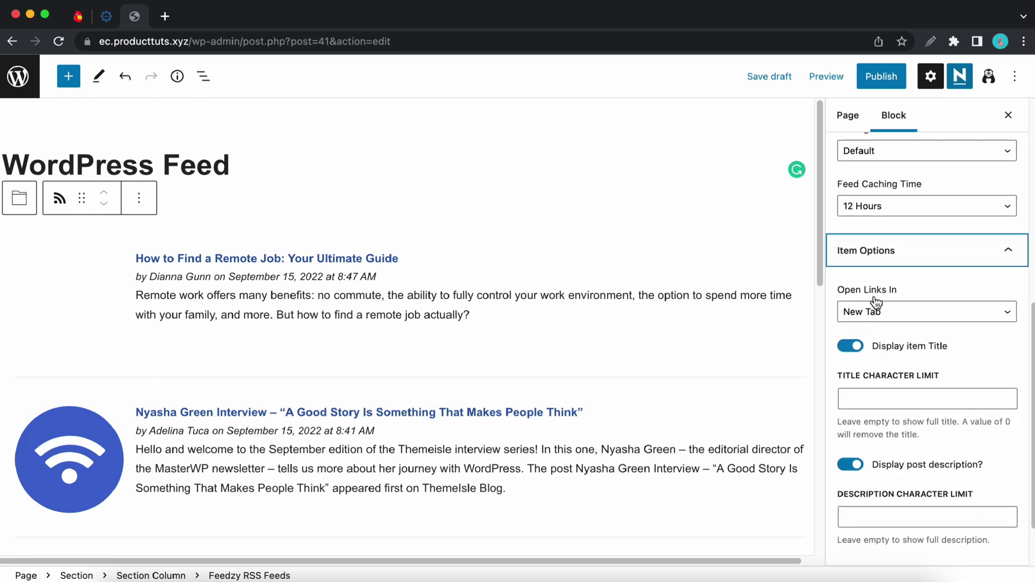
pyautogui.click(880, 314)
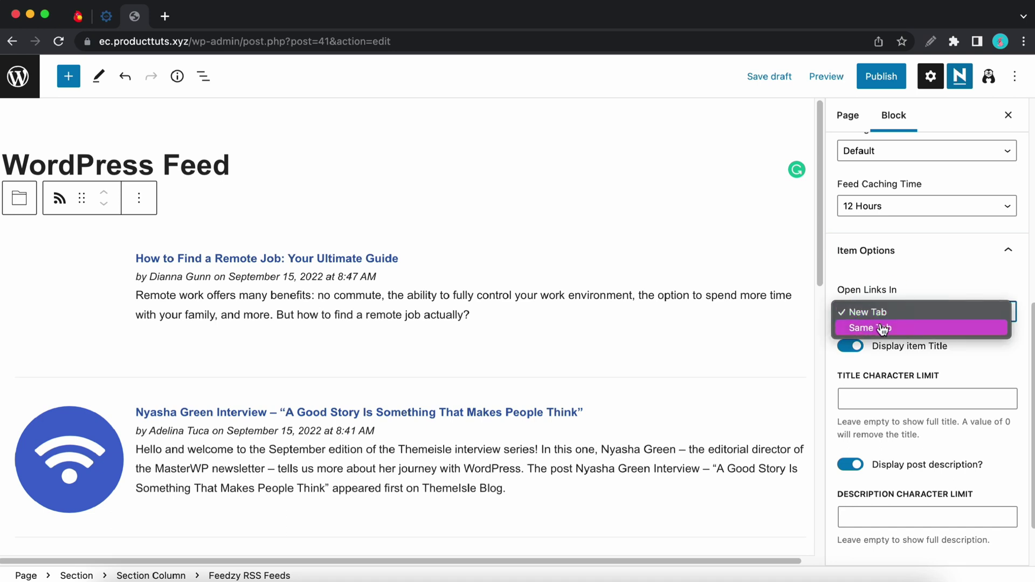
pyautogui.click(890, 312)
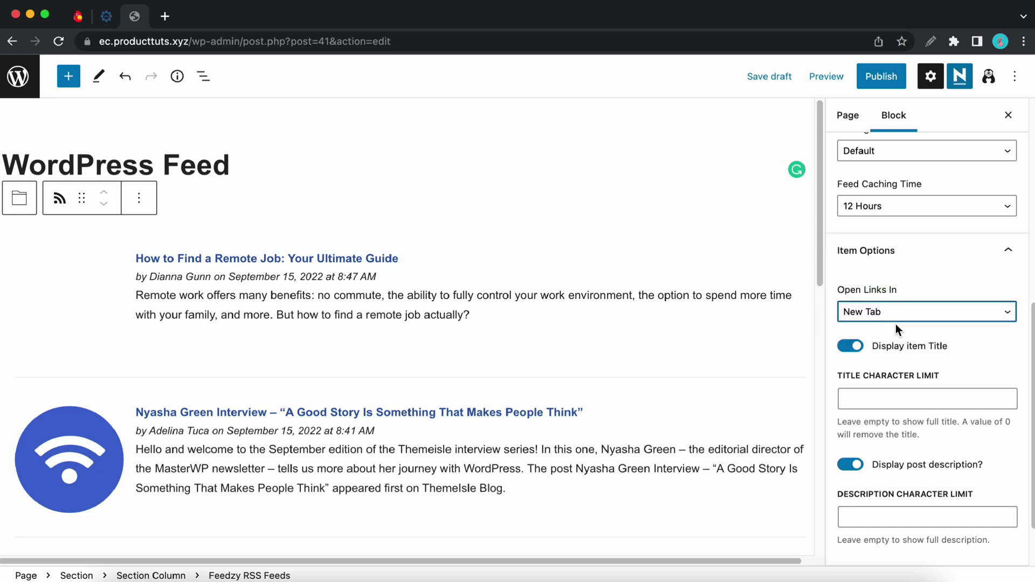
pyautogui.click(857, 345)
pyautogui.click(856, 363)
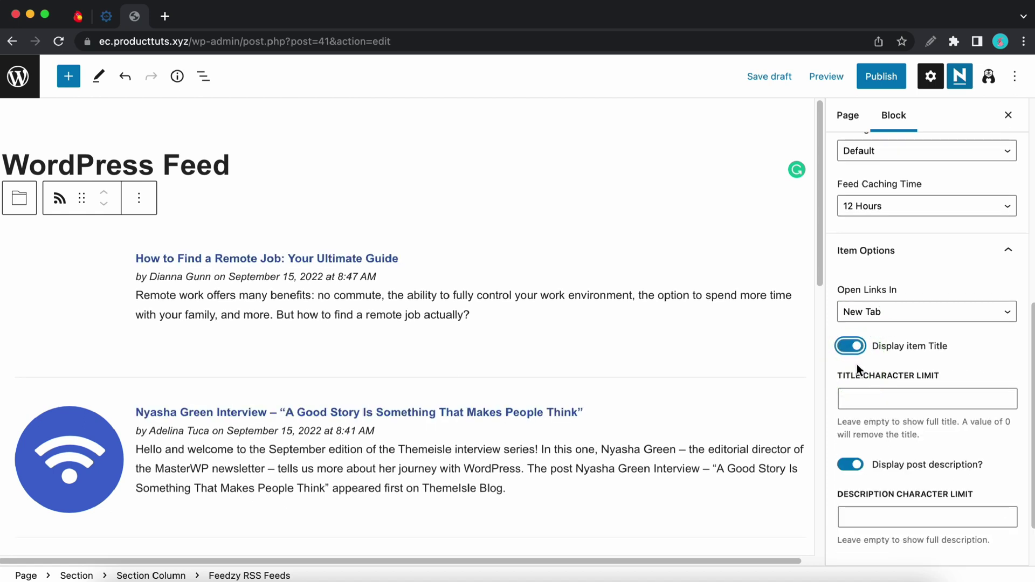
pyautogui.click(863, 394)
pyautogui.write('50')
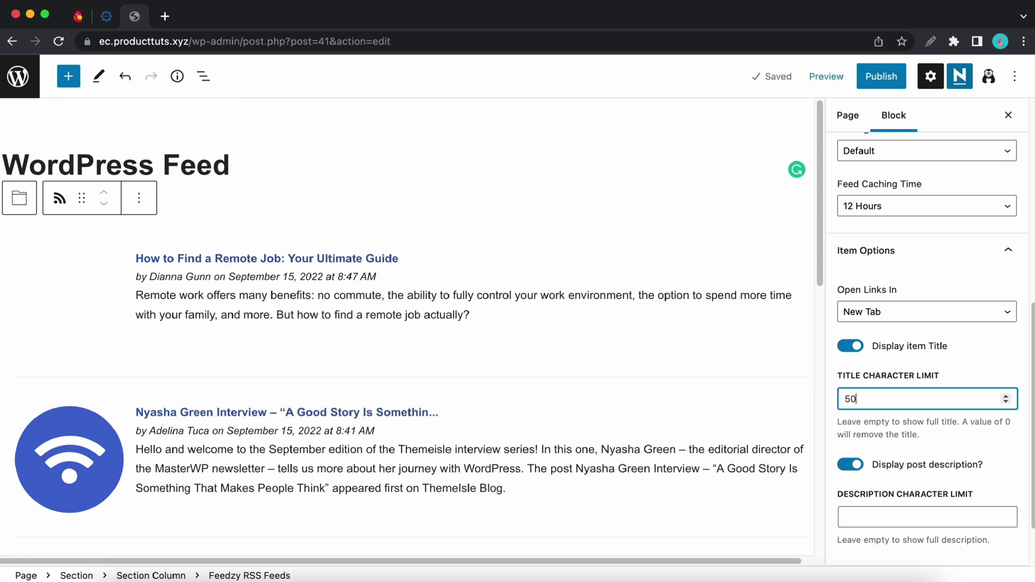
pyautogui.press('BackSpace')
pyautogui.press('BackSpace')
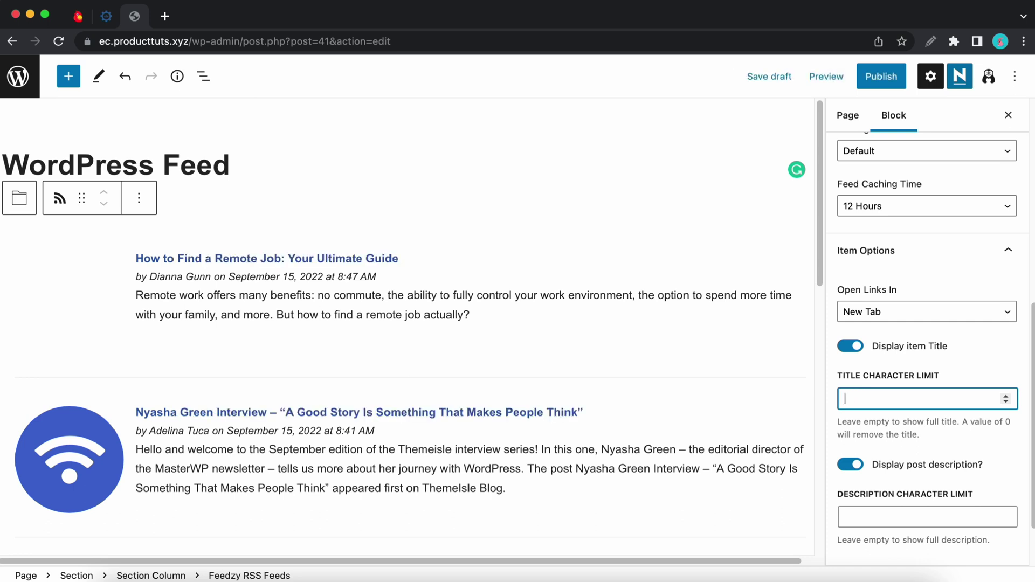
# Keep descriptions shown and change the Description Character Limit from 100 to 0
pyautogui.click(862, 469)
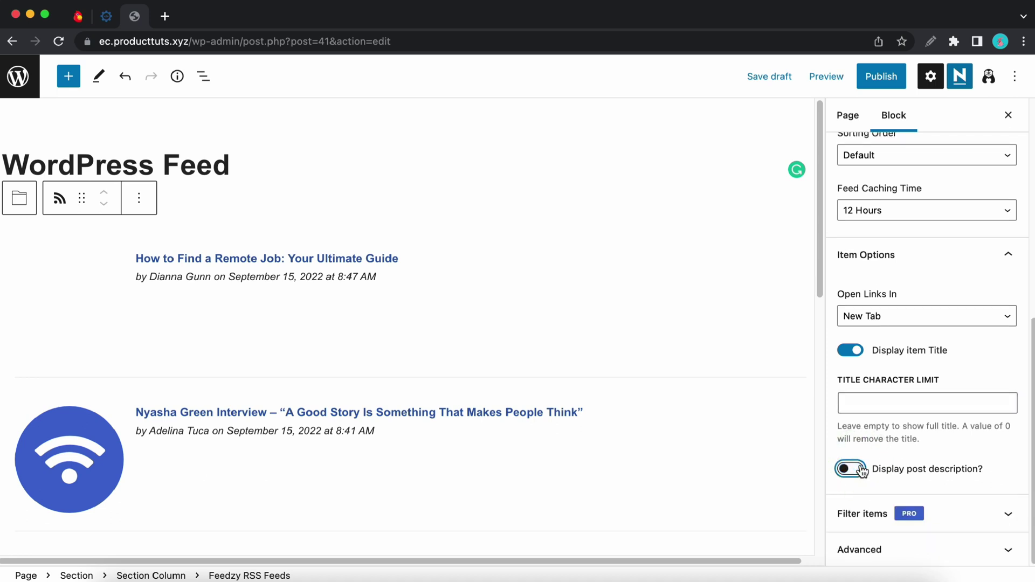
pyautogui.click(862, 469)
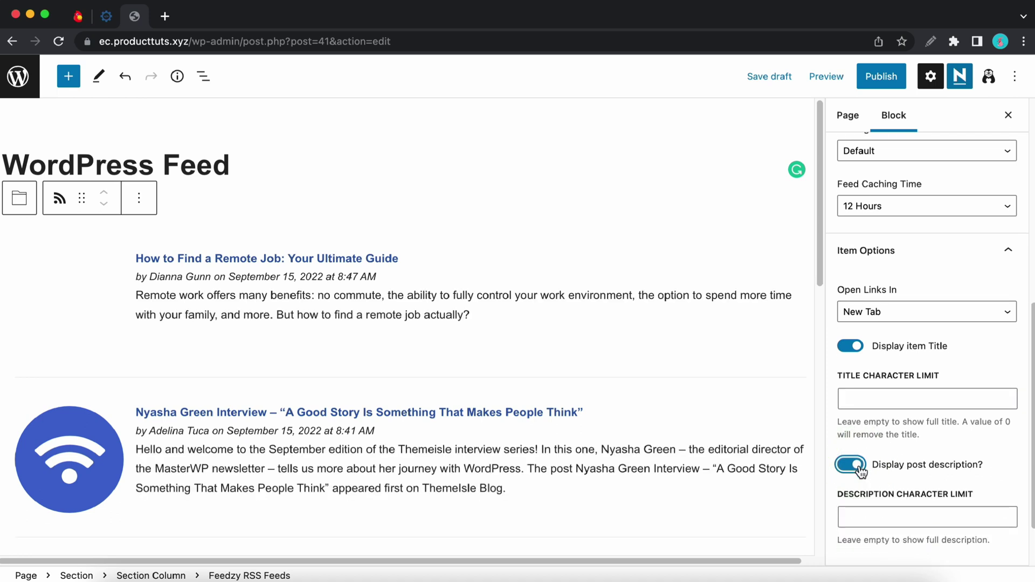
pyautogui.scroll(-2, 861, 469)
pyautogui.click(862, 447)
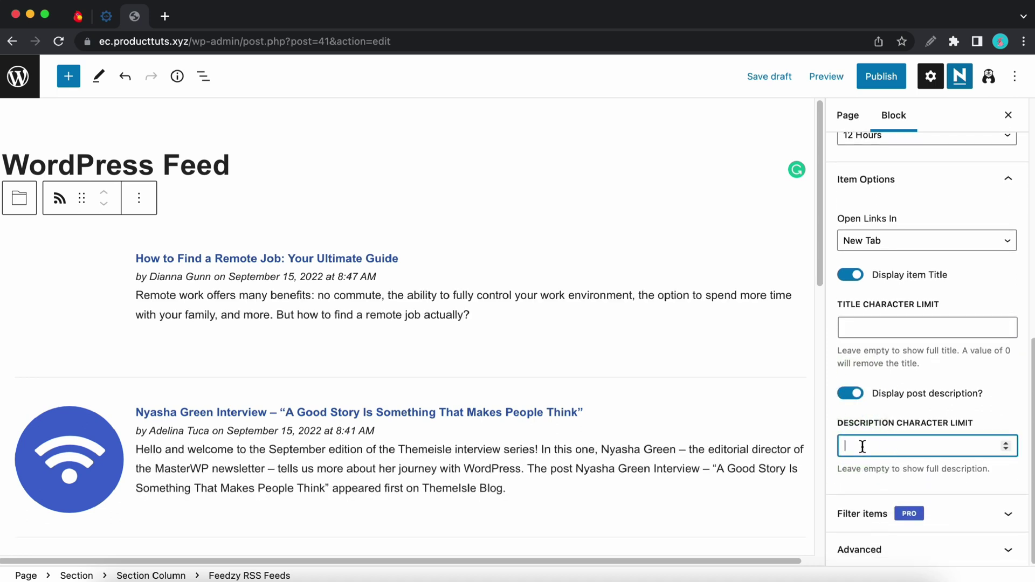
pyautogui.write('100')
pyautogui.press('BackSpace')
pyautogui.press('BackSpace')
pyautogui.press('BackSpace')
pyautogui.write('0')
# Expand and collapse the Filter items and Advanced options of the block
pyautogui.click(932, 511)
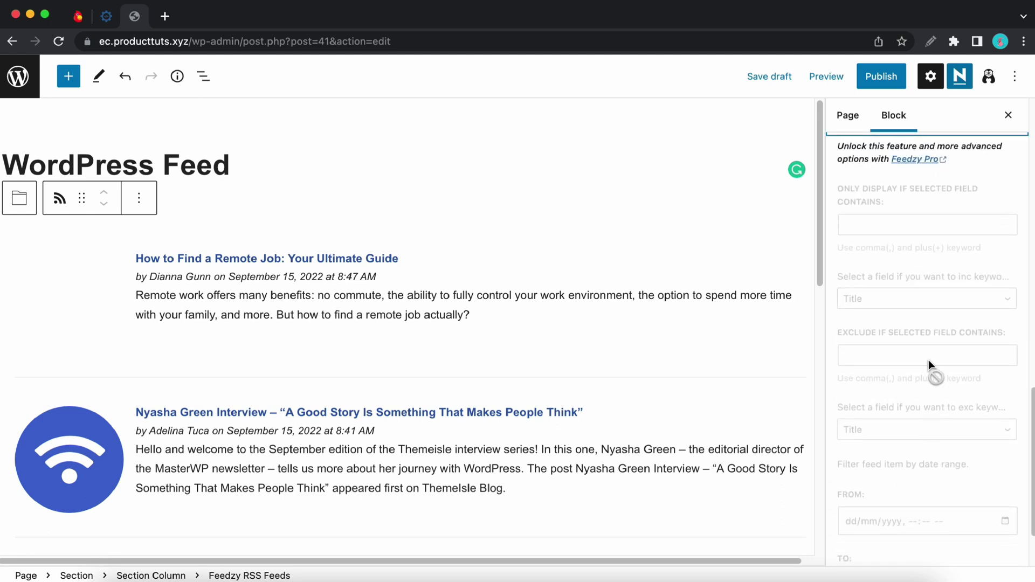
pyautogui.scroll(2, 928, 360)
pyautogui.scroll(-4, 928, 360)
pyautogui.scroll(5, 928, 360)
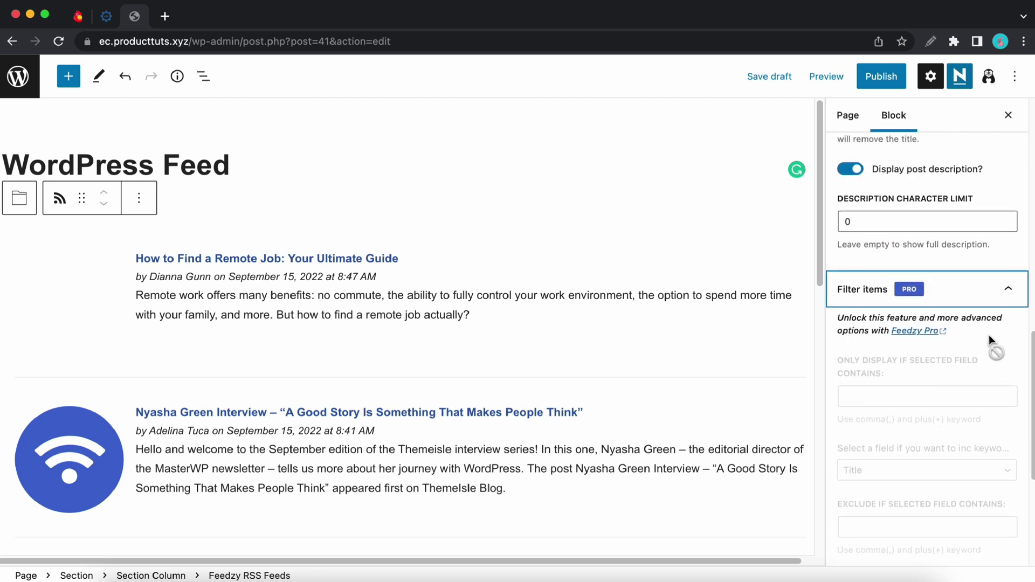
pyautogui.click(1000, 294)
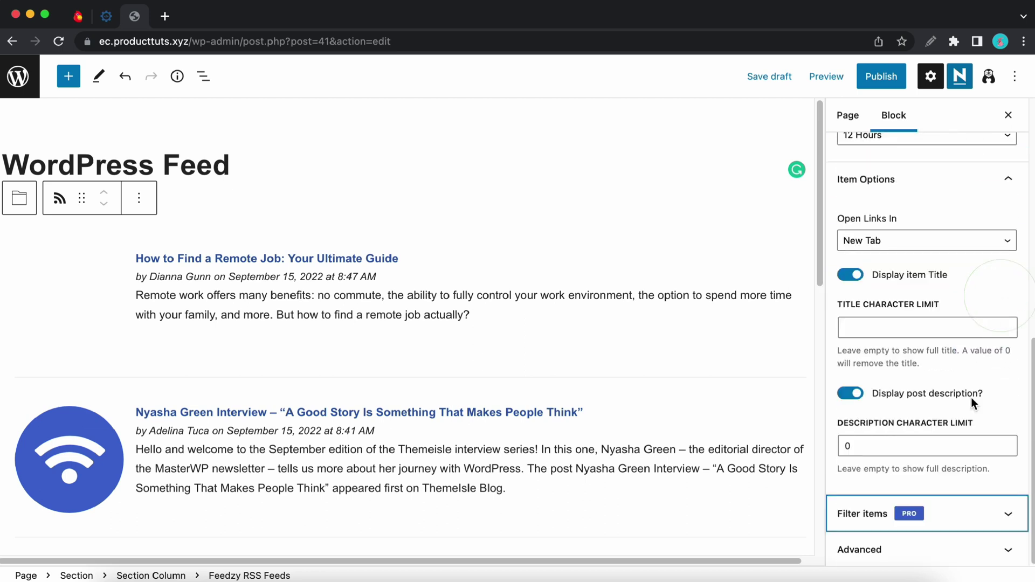
pyautogui.click(976, 552)
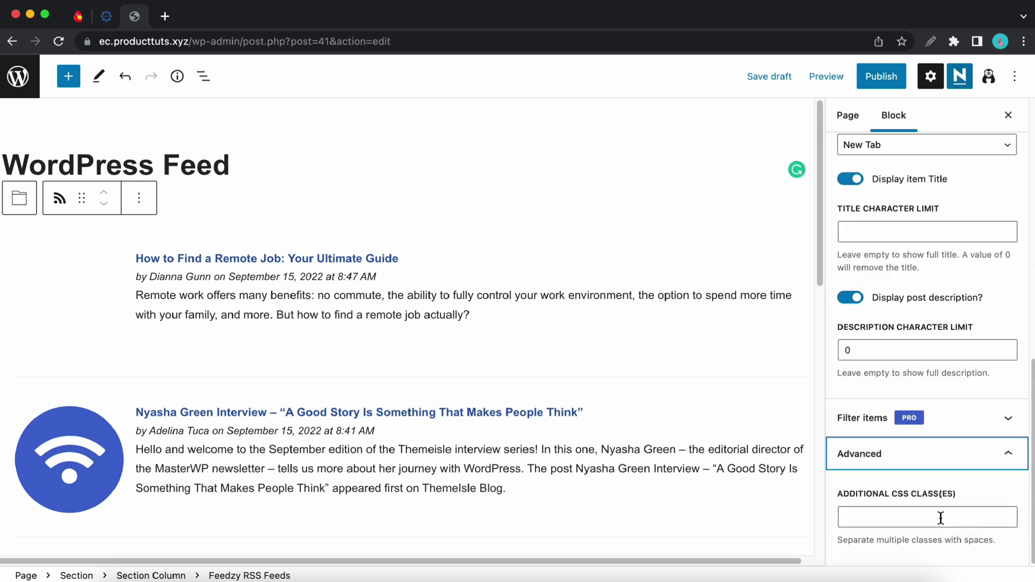
pyautogui.click(920, 462)
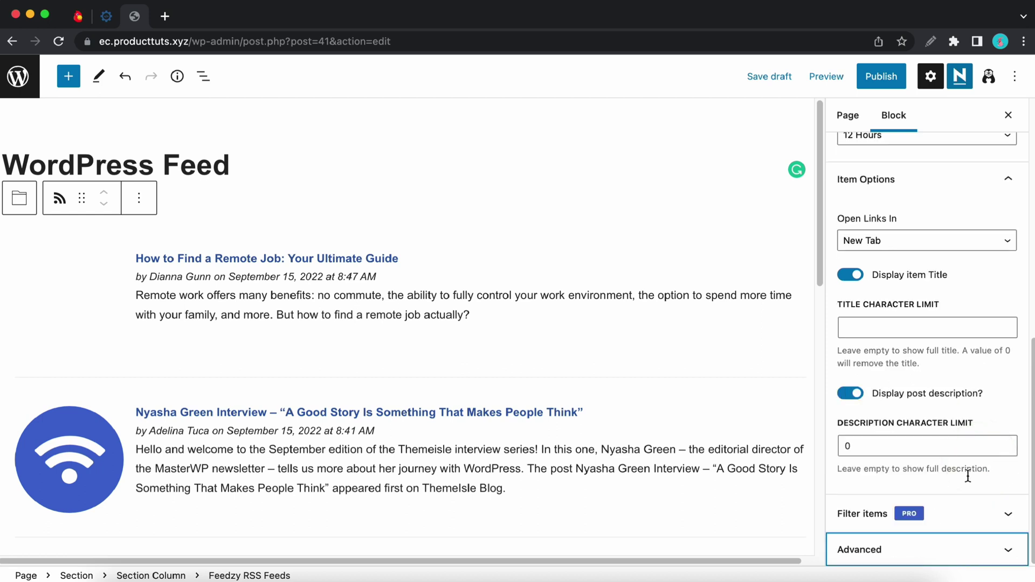
# In Style's Item Image Options, show first images without a fallback and set thumbnails to 150 after trying 50
pyautogui.scroll(2, 954, 509)
pyautogui.scroll(8, 951, 505)
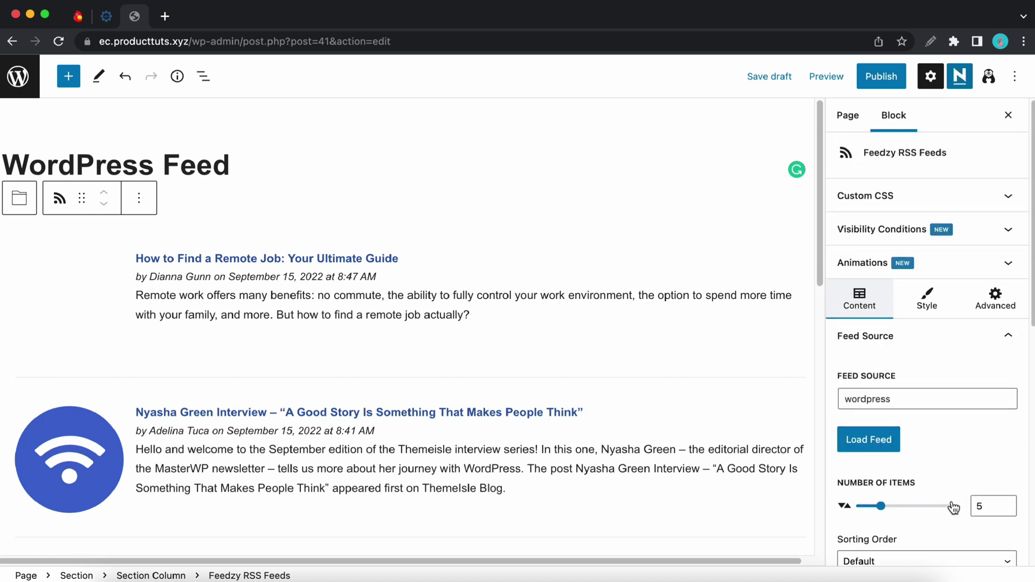
pyautogui.click(938, 314)
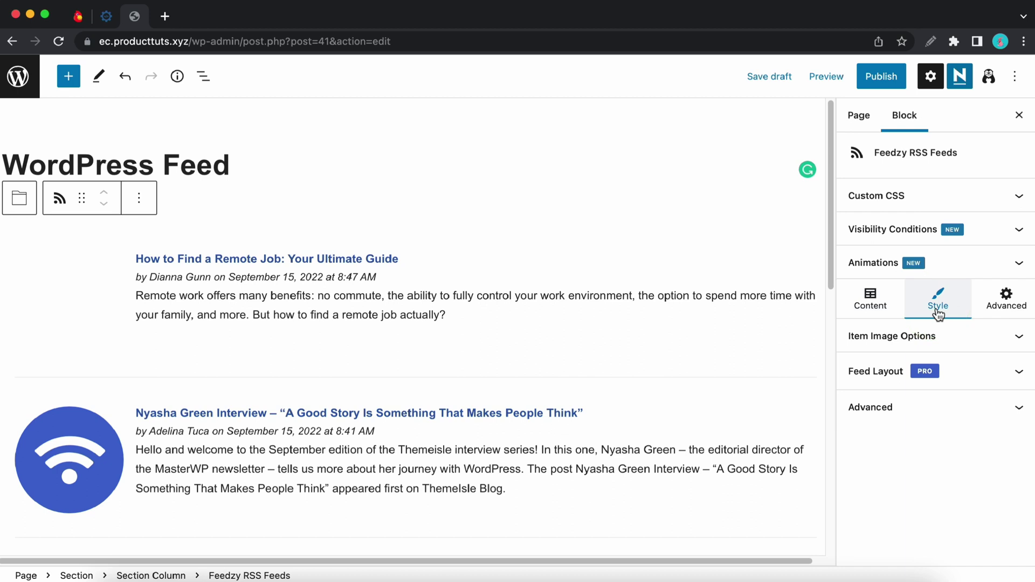
pyautogui.click(942, 336)
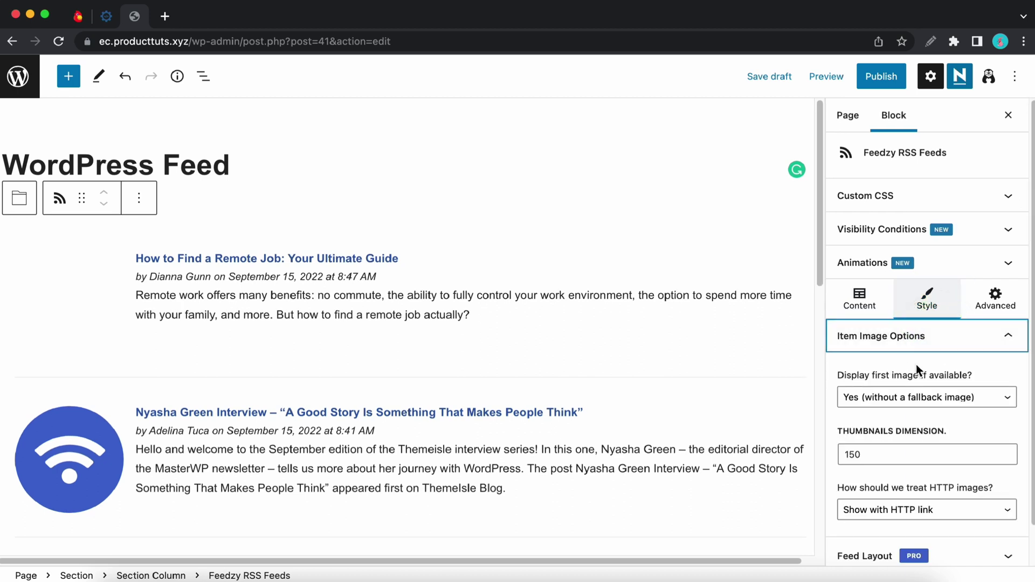
pyautogui.click(976, 397)
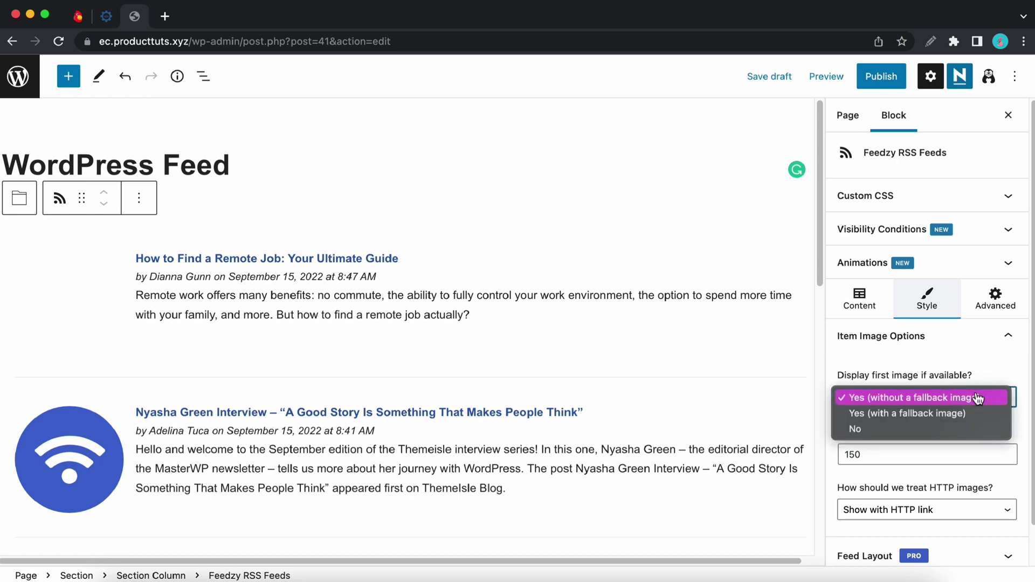
pyautogui.click(945, 371)
pyautogui.click(876, 451)
pyautogui.press('super+a')
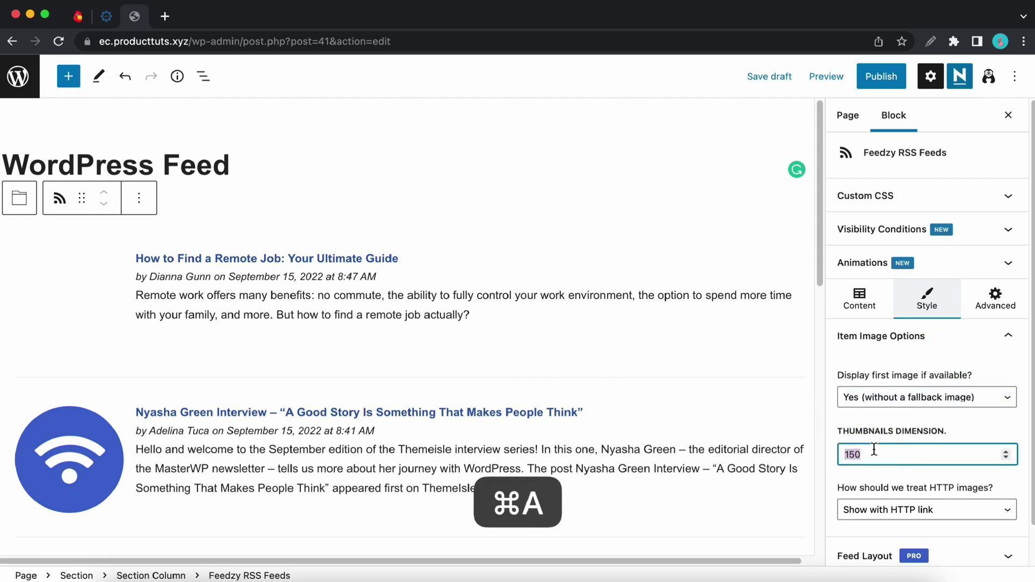
pyautogui.write('50')
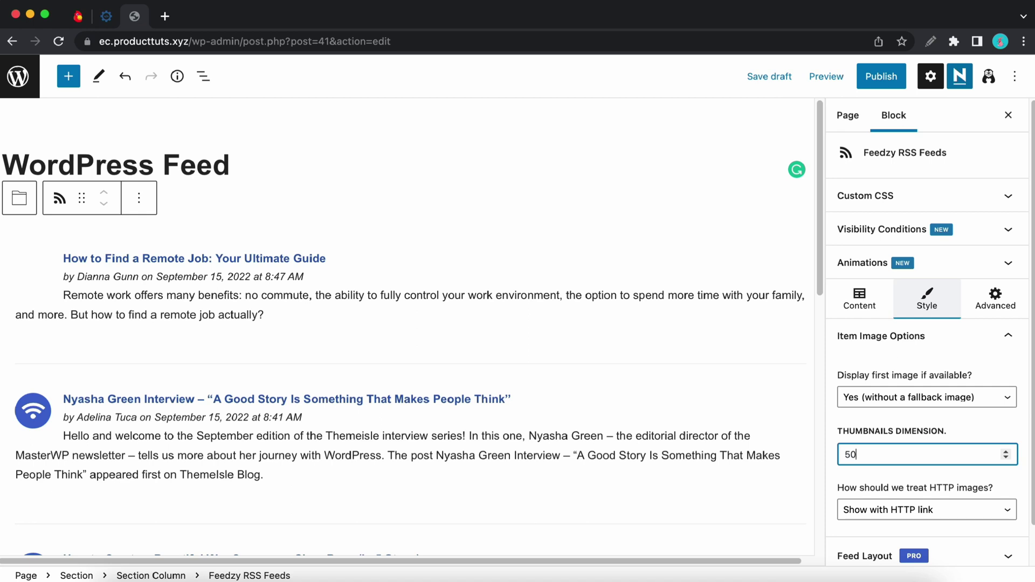
pyautogui.press('super+a')
pyautogui.write('150')
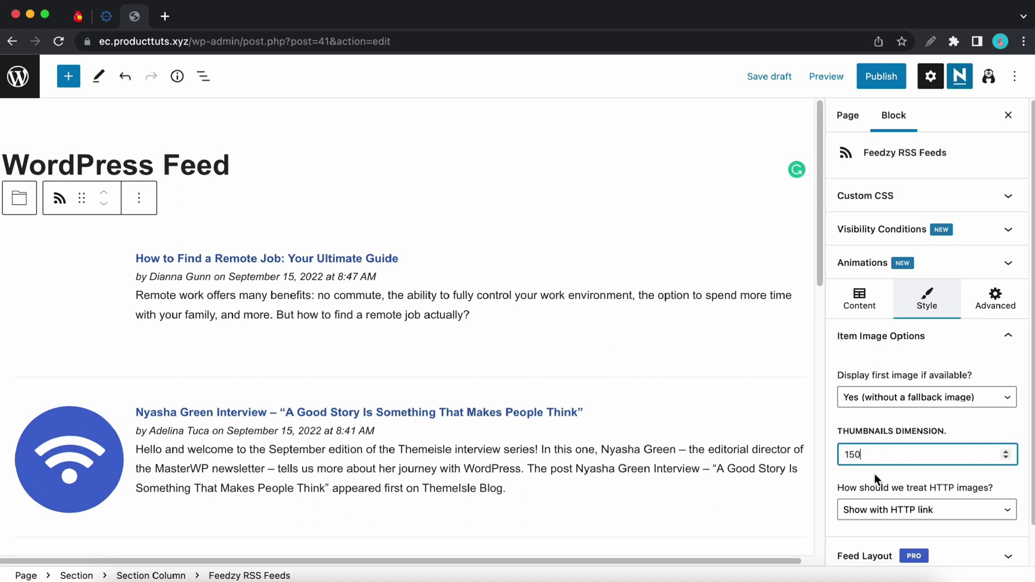
# Keep HTTP images shown with their HTTP link and review the Feed Layout options
pyautogui.click(932, 509)
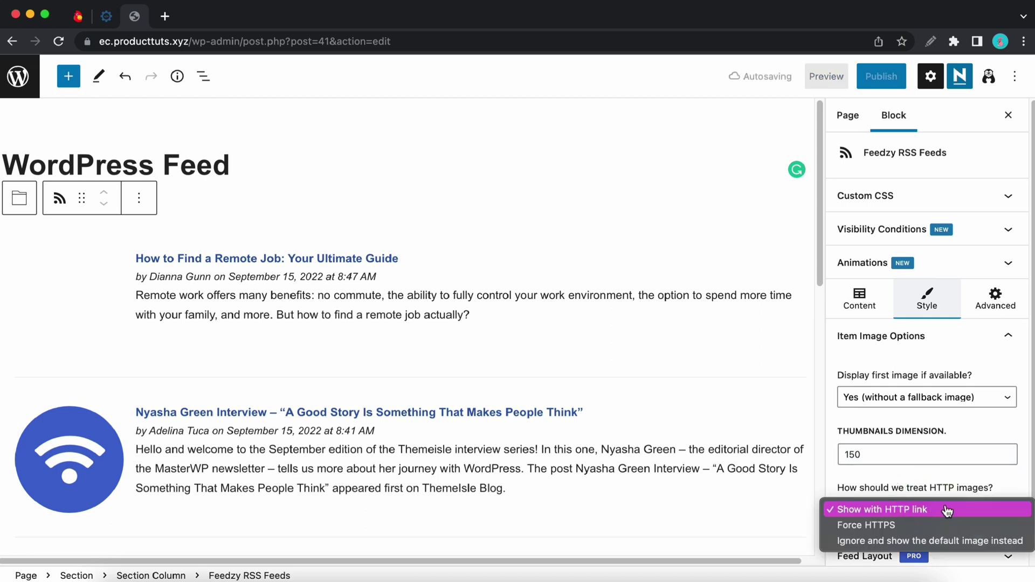
pyautogui.click(948, 511)
pyautogui.scroll(-2, 938, 485)
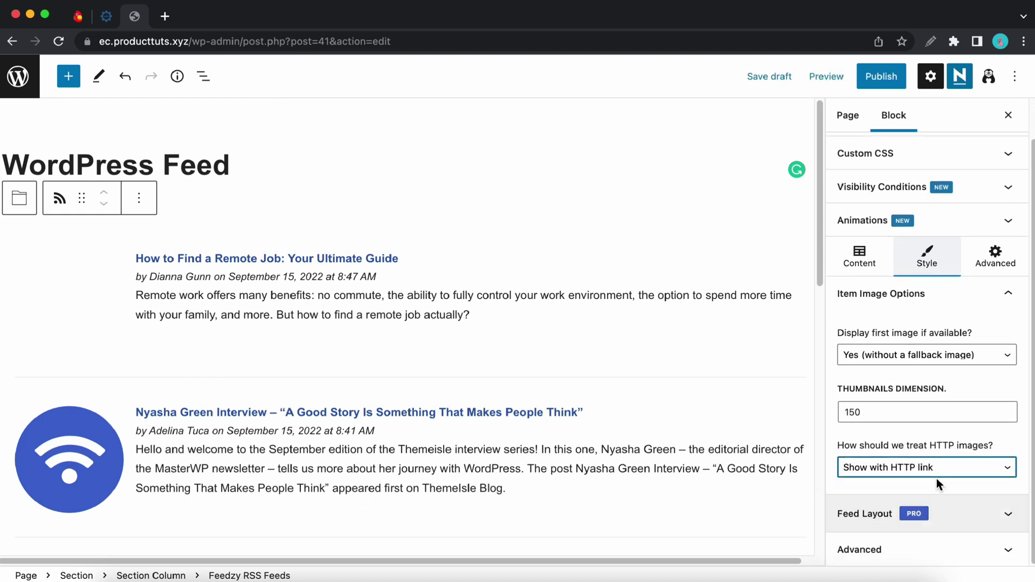
pyautogui.click(990, 512)
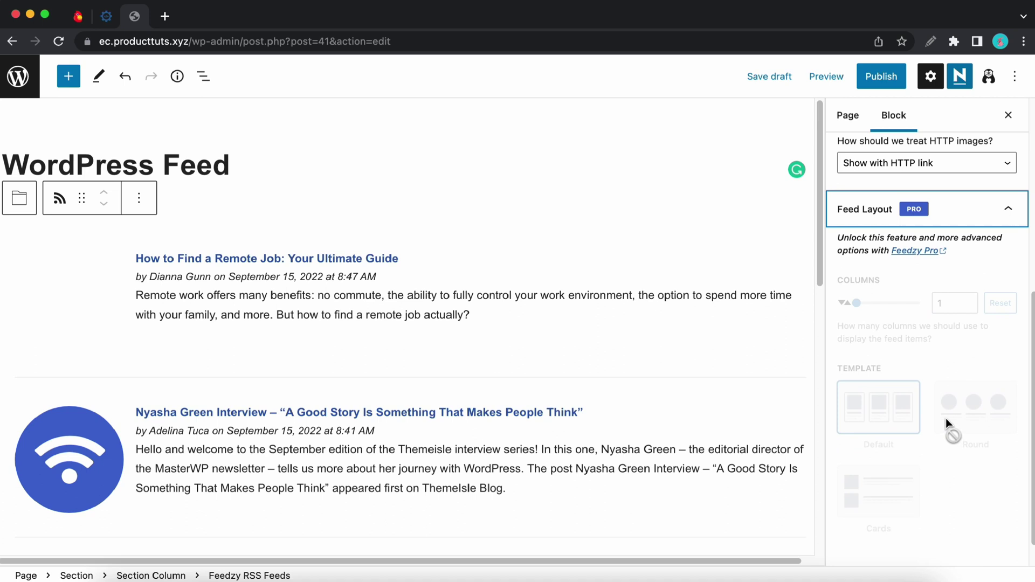
pyautogui.scroll(-1, 946, 418)
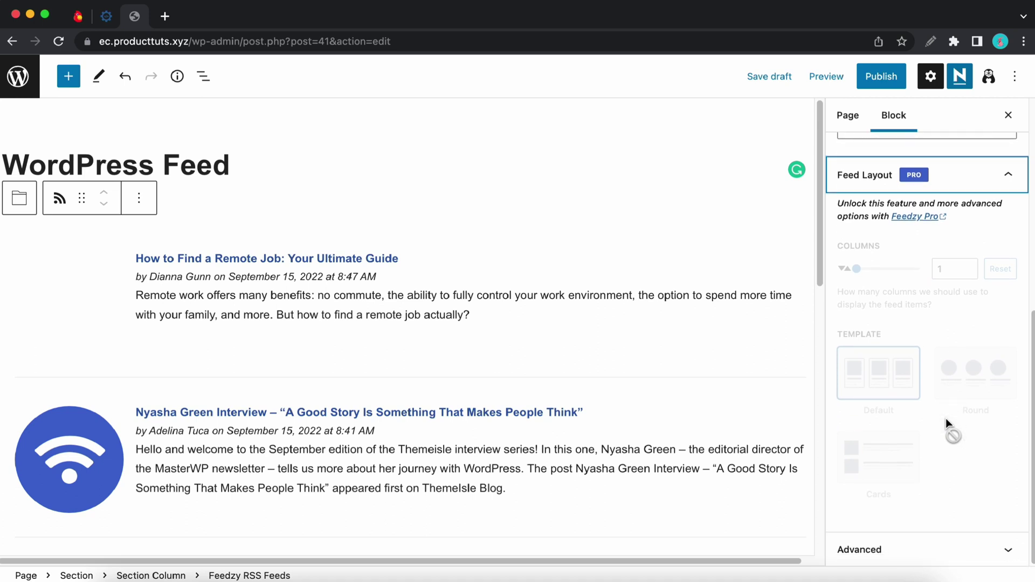
pyautogui.scroll(4, 945, 419)
pyautogui.click(955, 355)
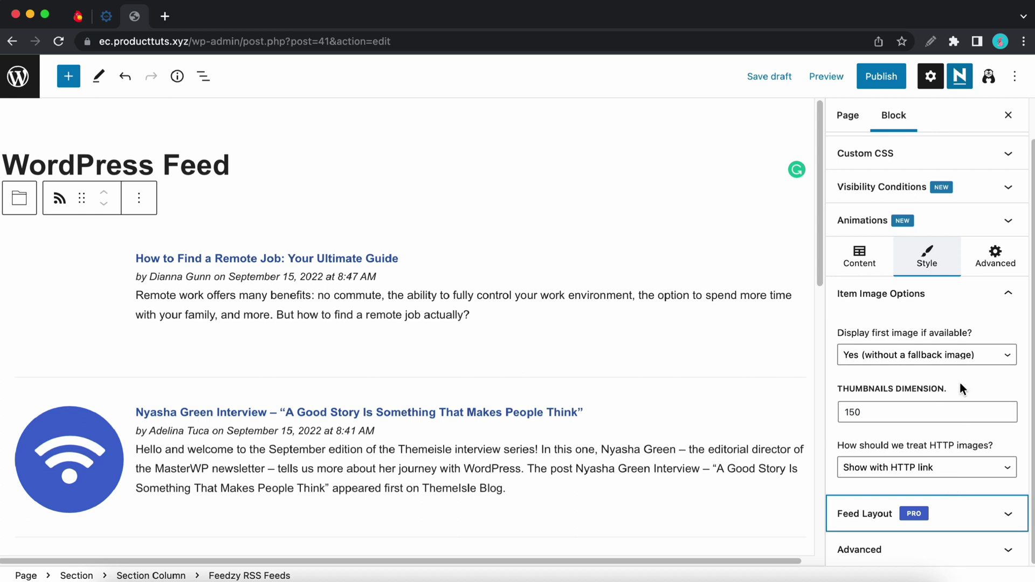
# In Advanced feed item options, try 'no', 'author' and 'date' as meta fields, leaving it empty
pyautogui.click(996, 258)
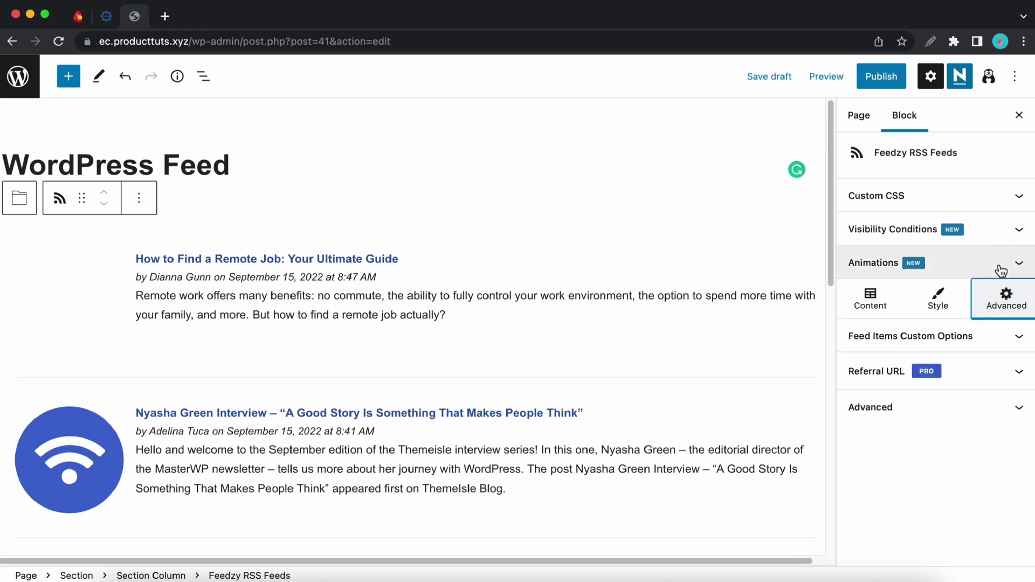
pyautogui.click(977, 349)
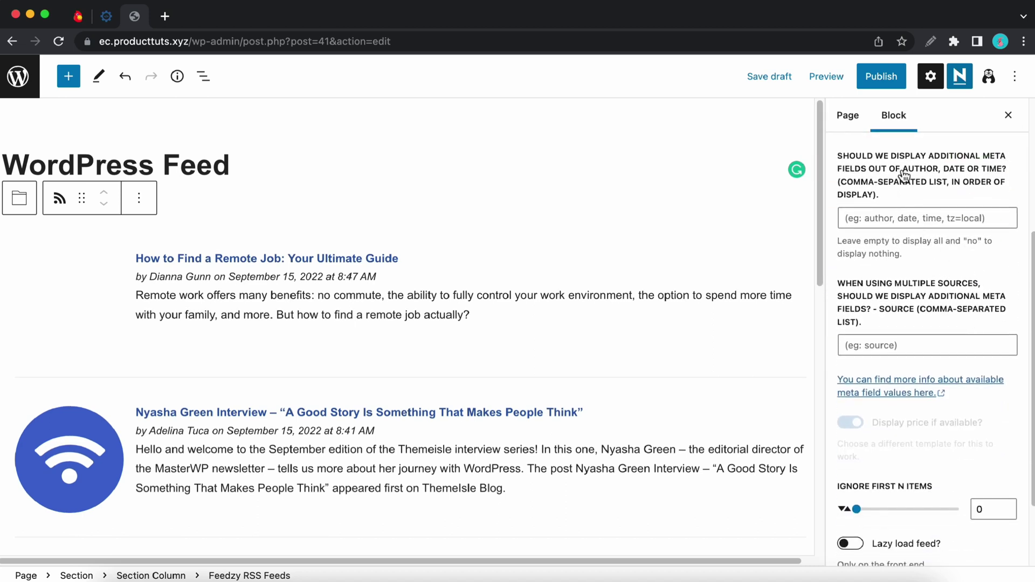
pyautogui.click(890, 216)
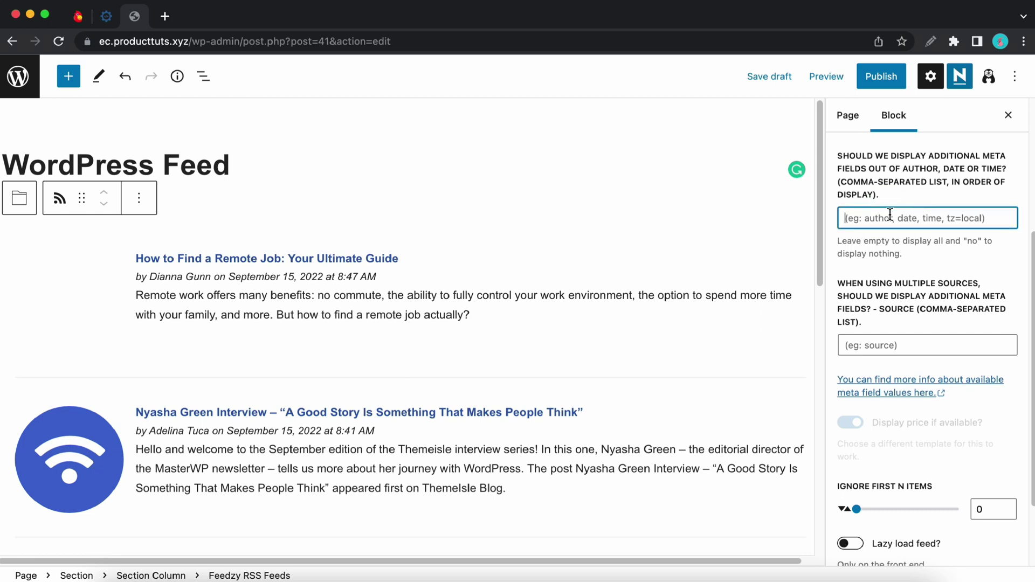
pyautogui.write('author')
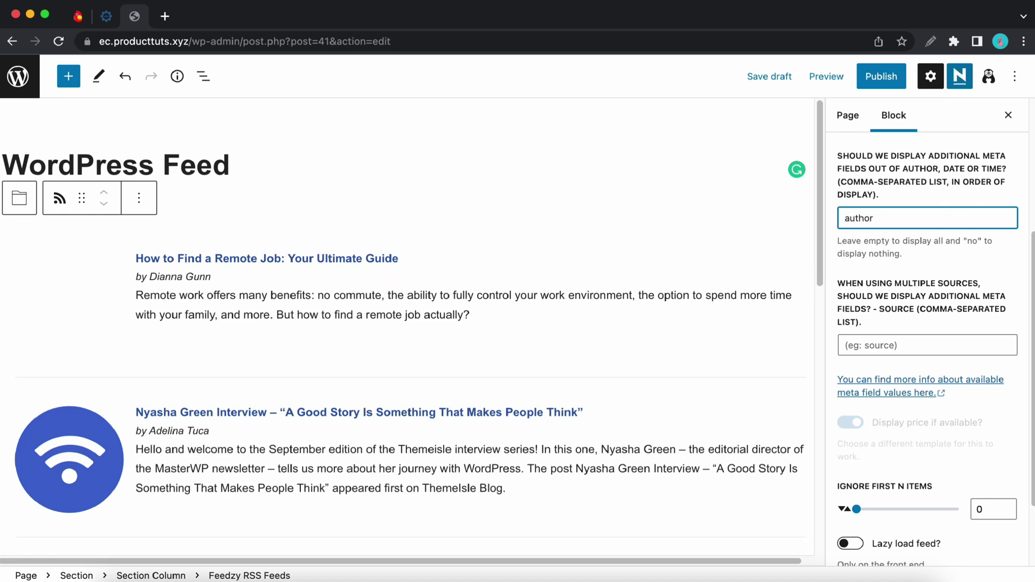
pyautogui.press('BackSpace')
pyautogui.press('BackSpace')
pyautogui.press('BackSpace')
pyautogui.press('BackSpace')
pyautogui.press('BackSpace')
pyautogui.press('BackSpace')
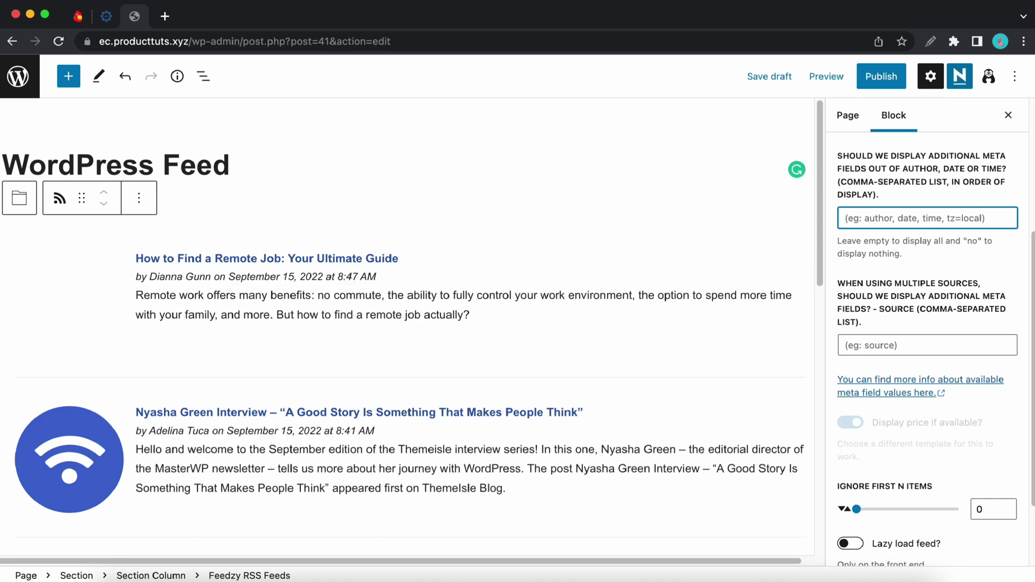
pyautogui.write('date')
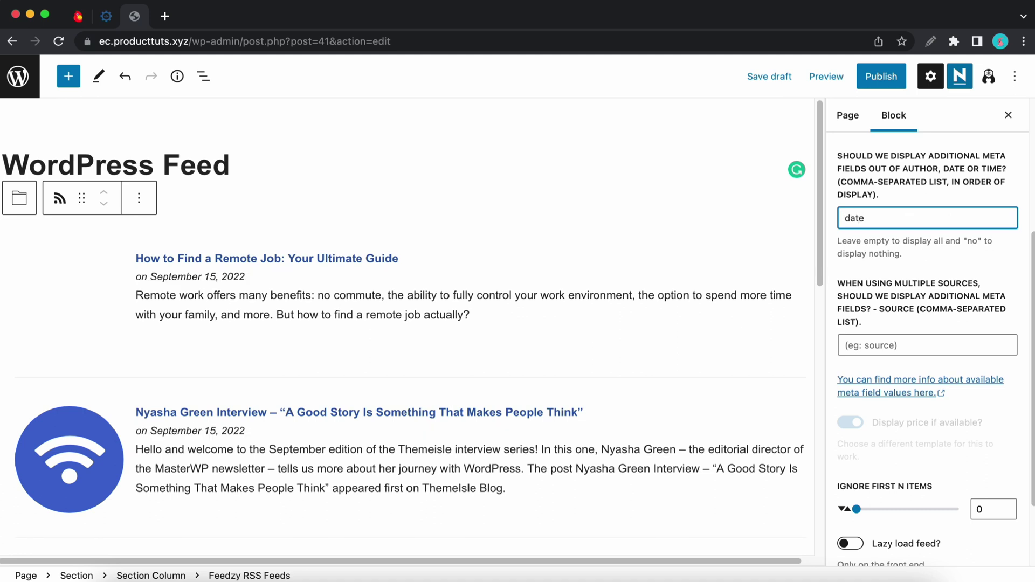
pyautogui.press('BackSpace')
pyautogui.press('BackSpace')
pyautogui.press('BackSpace')
pyautogui.press('BackSpace')
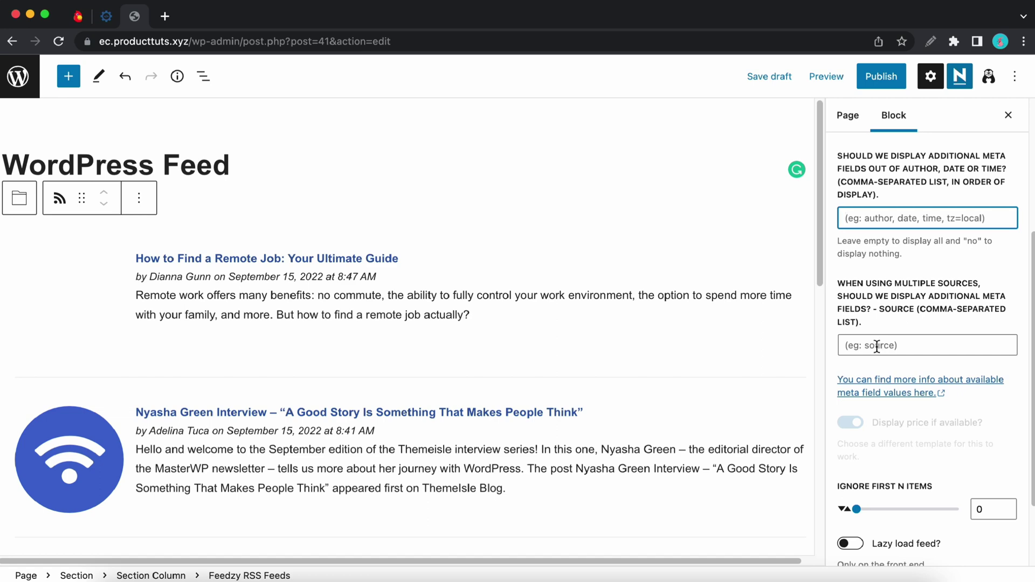
# Open the meta field values documentation link in a new tab and read it
pyautogui.rightClick(911, 385)
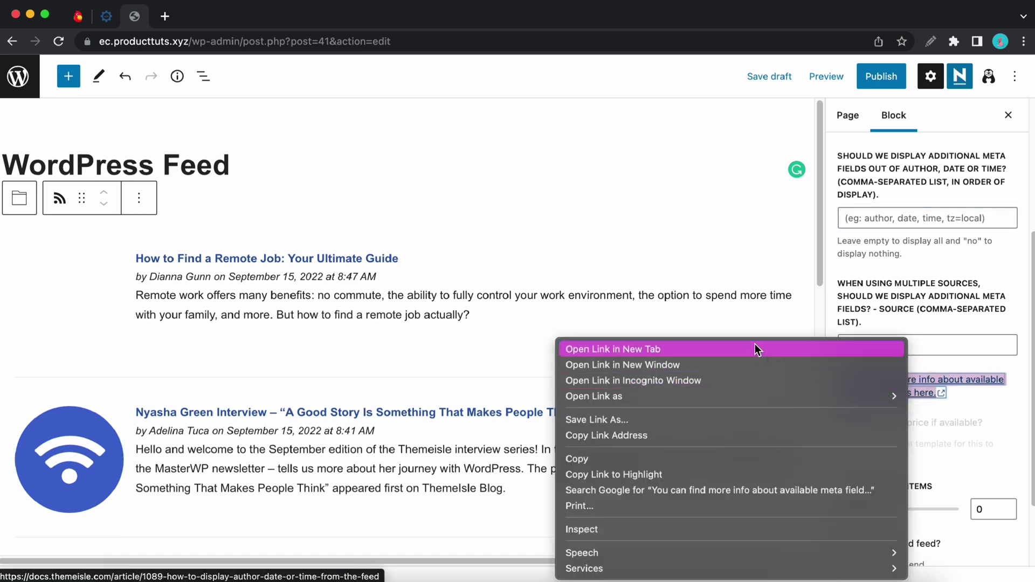
pyautogui.click(754, 342)
pyautogui.click(232, 24)
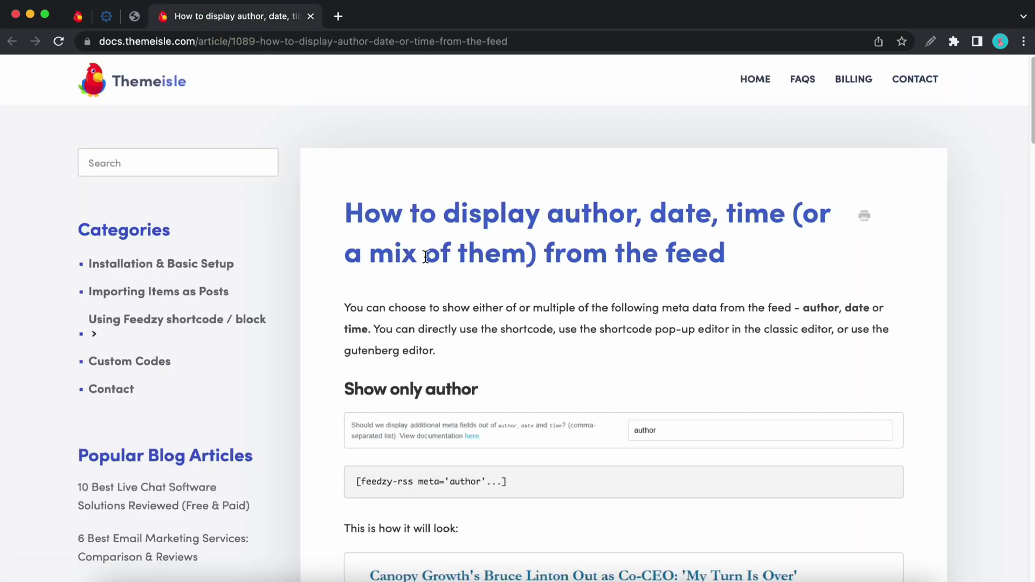
pyautogui.scroll(-3, 423, 256)
pyautogui.scroll(3, 630, 270)
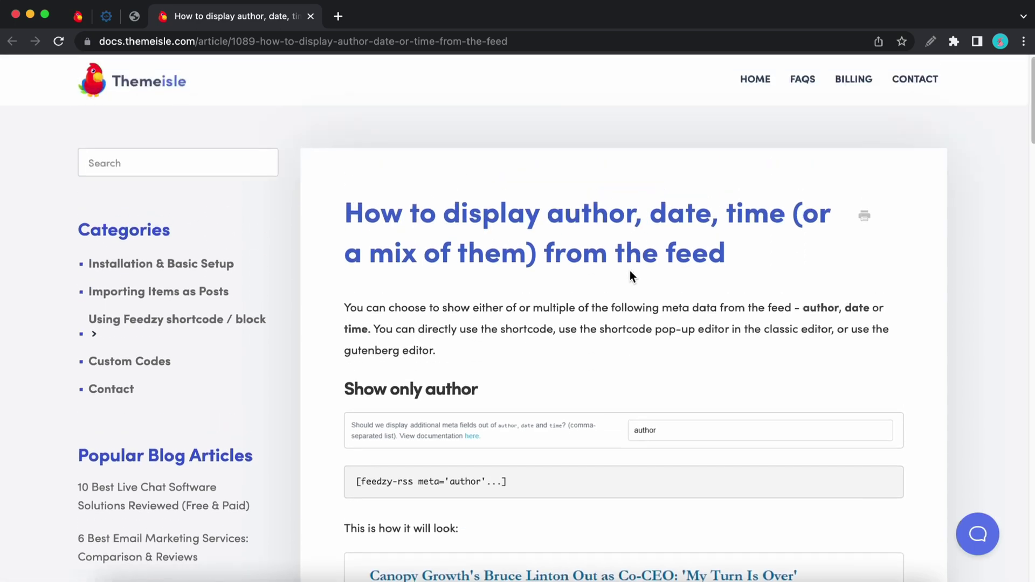
# Close the docs and set Ignore First N Items to 1 after briefly trying 2
pyautogui.press('super+w')
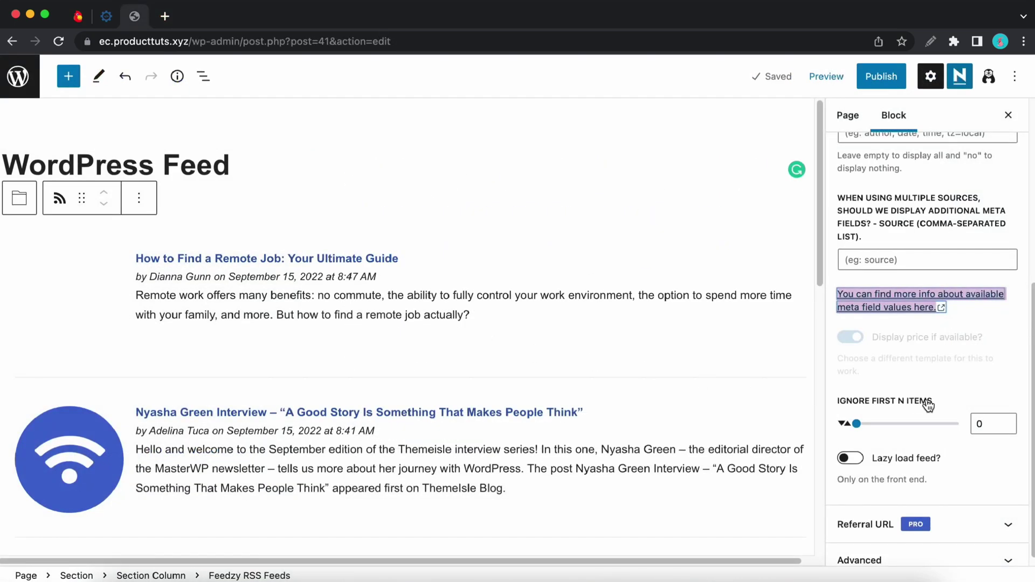
pyautogui.click(1010, 421)
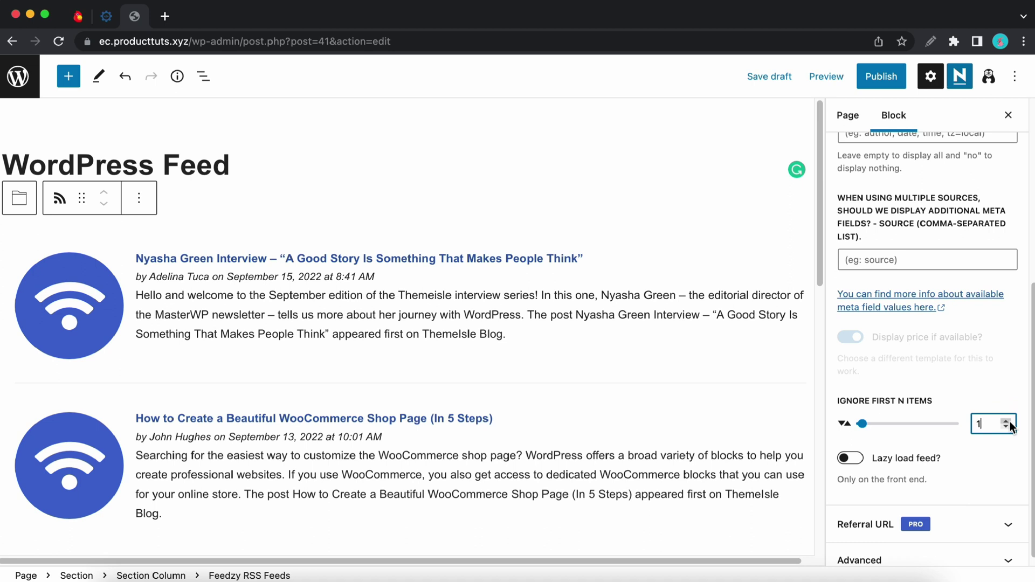
pyautogui.click(1009, 421)
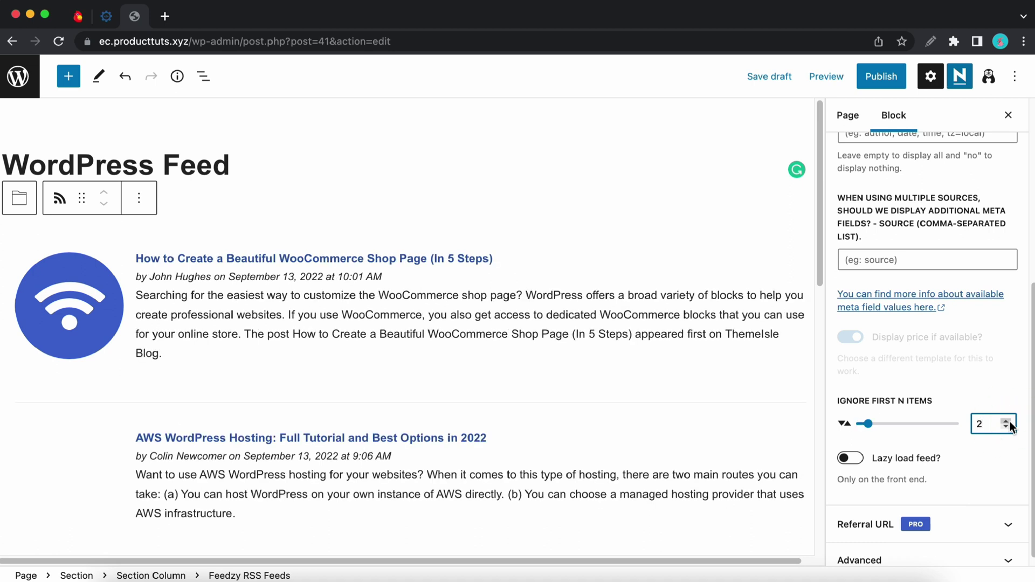
pyautogui.click(1010, 426)
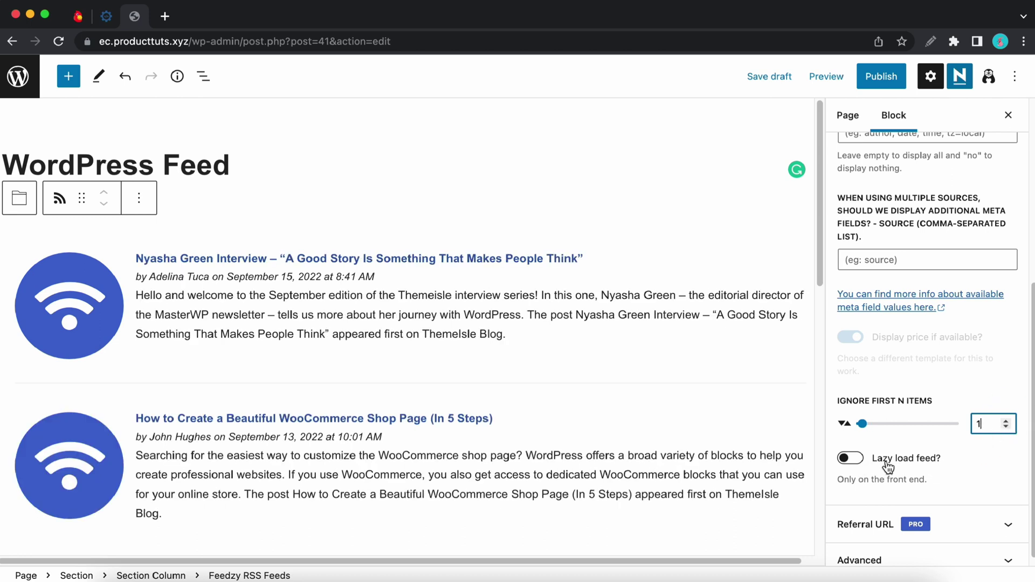
# Expand and collapse the Referral URL settings
pyautogui.scroll(-1, 887, 467)
pyautogui.click(952, 513)
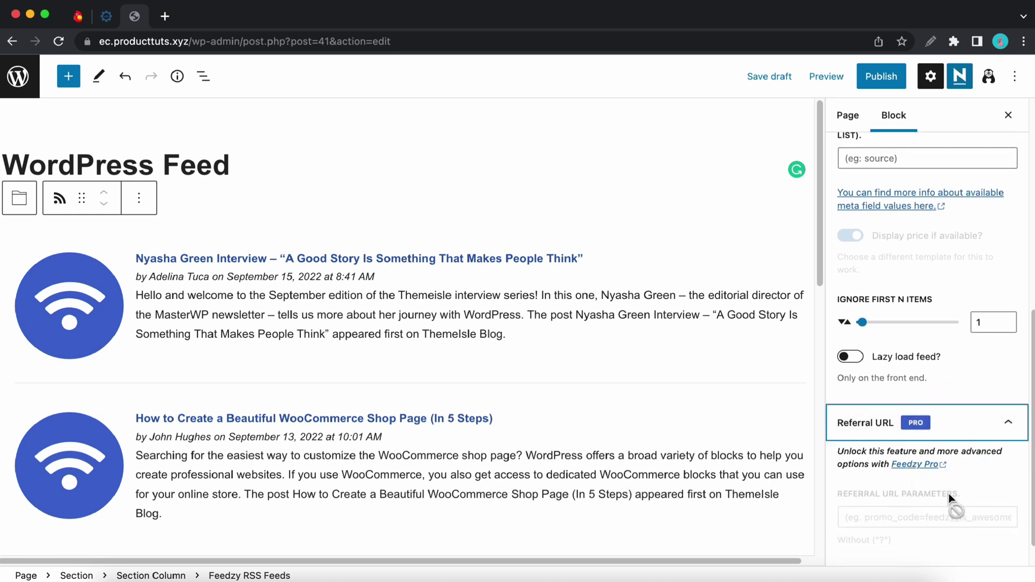
pyautogui.click(1006, 425)
# Preview the WordPress Feed page in a new tab, then publish it
pyautogui.scroll(6, 983, 504)
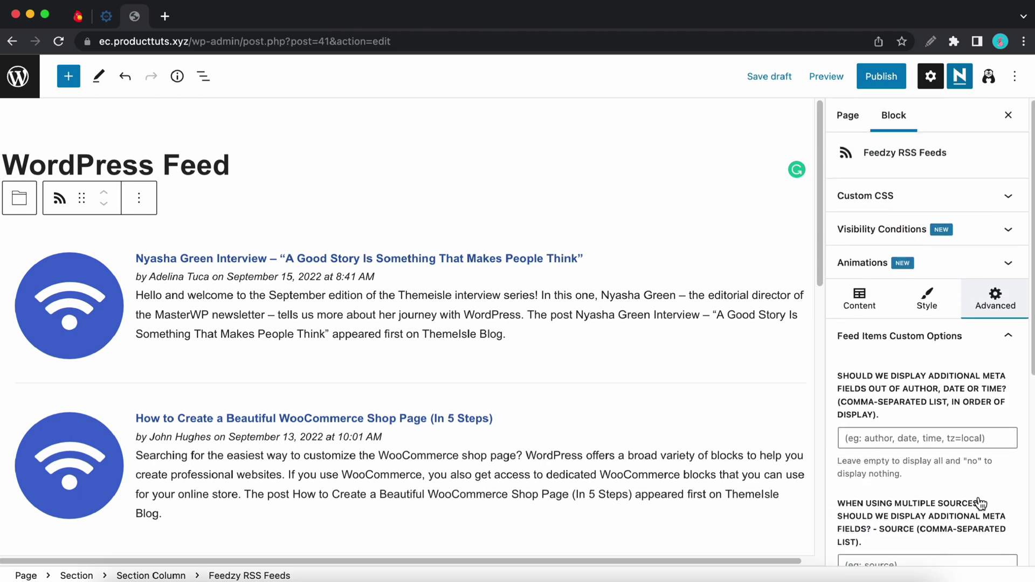
pyautogui.click(826, 76)
pyautogui.click(772, 207)
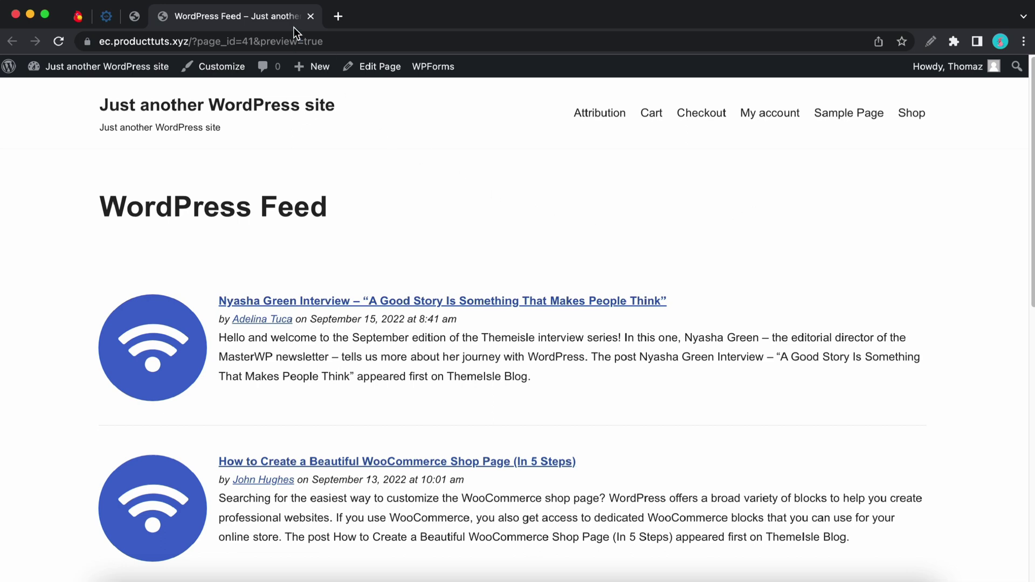
pyautogui.click(311, 16)
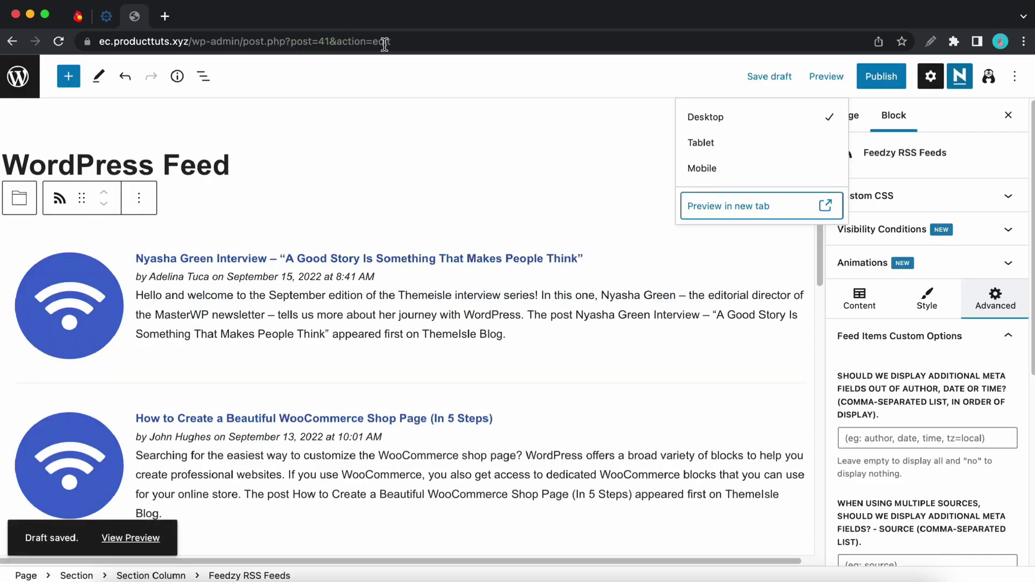
pyautogui.click(870, 78)
pyautogui.click(872, 79)
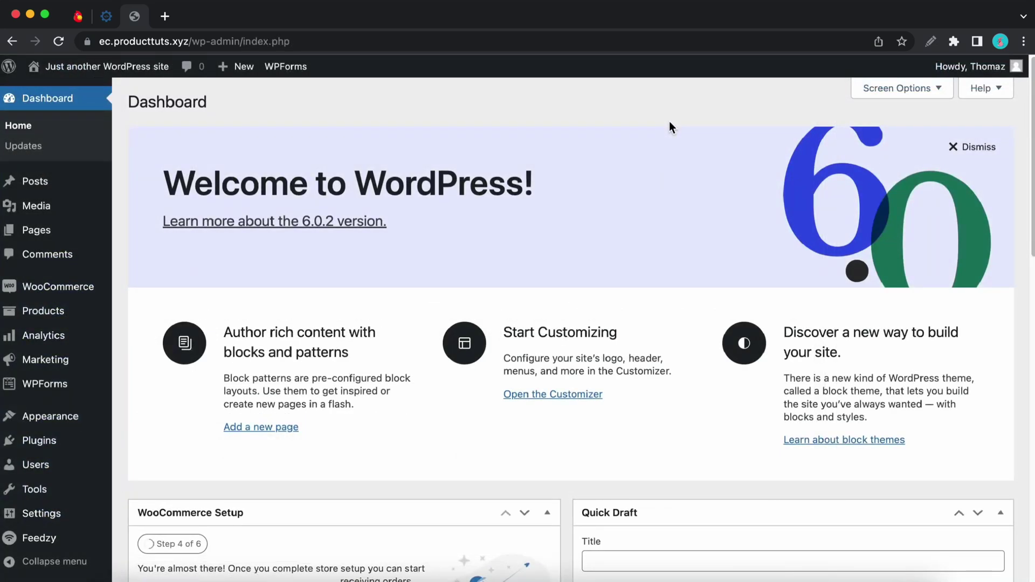
# Create a new page titled 'Shortcode Test'
pyautogui.moveTo(231, 67)
pyautogui.click(232, 129)
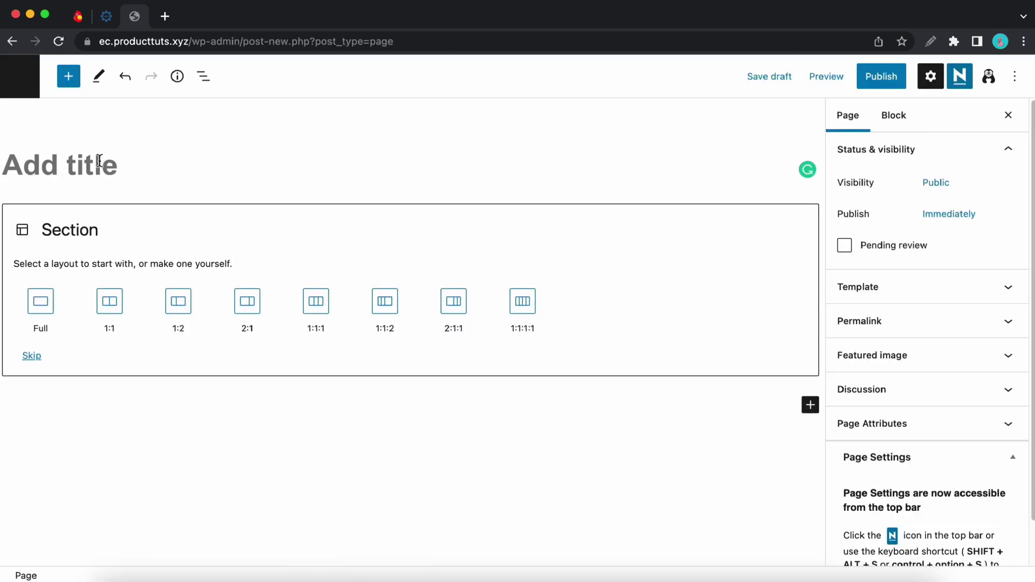
pyautogui.click(99, 160)
pyautogui.write('Shortcode Test')
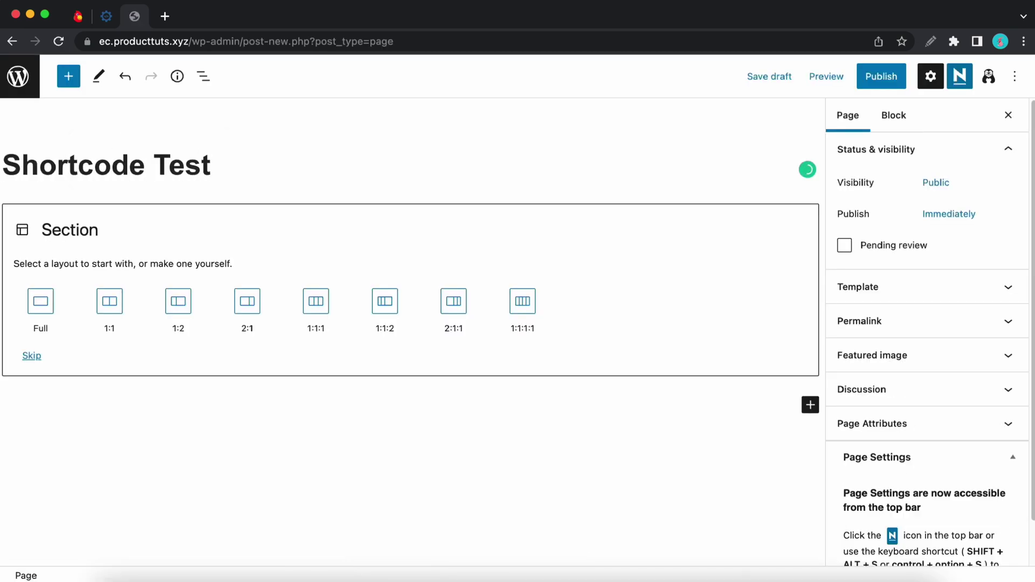
# Skip the section layout and insert a Shortcode block into the empty column
pyautogui.click(33, 356)
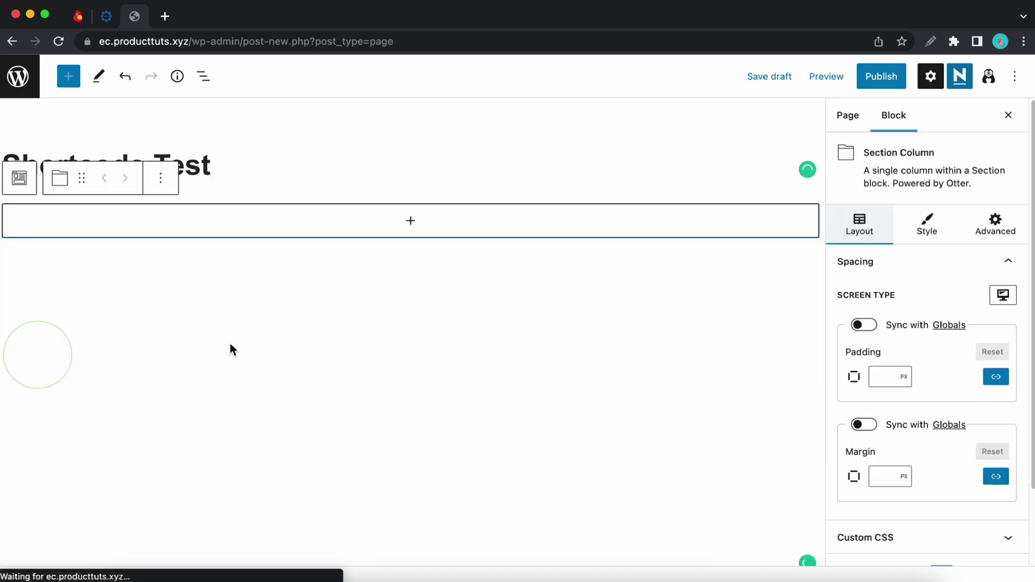
pyautogui.click(411, 222)
pyautogui.write('short')
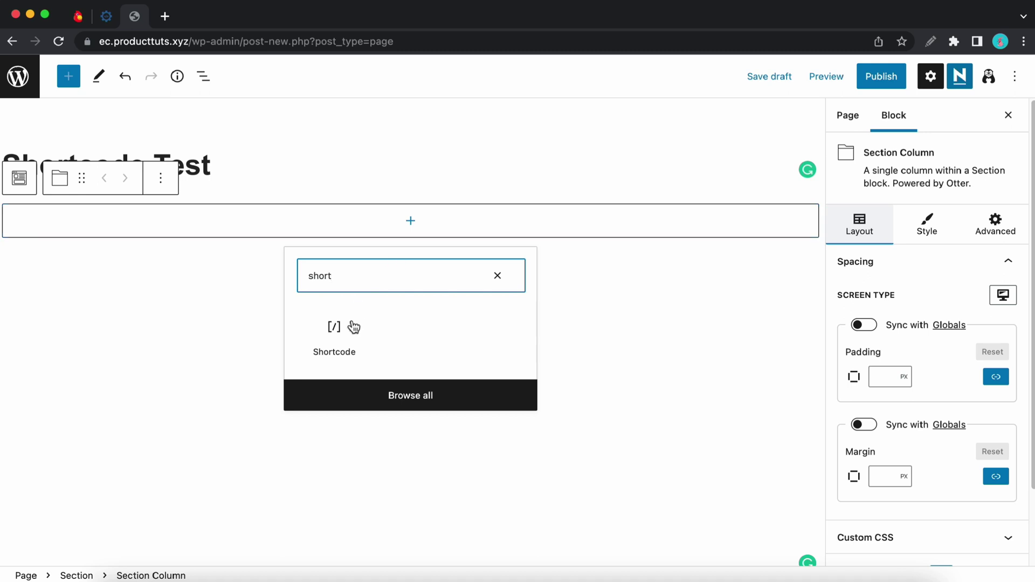
pyautogui.click(344, 338)
pyautogui.write('[feedzy')
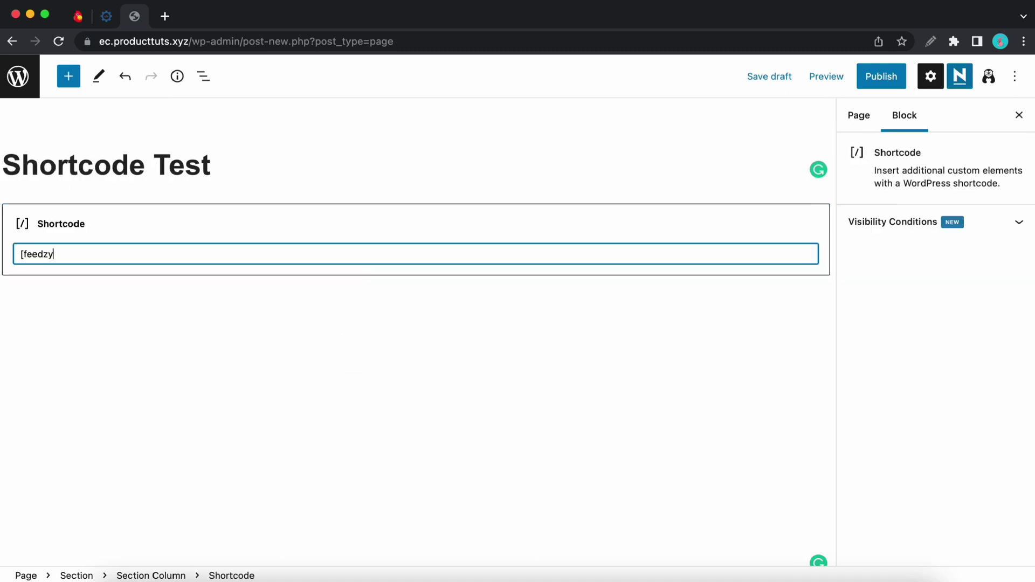
pyautogui.write('-rss]')
pyautogui.click(71, 254)
pyautogui.write('feeds="')
pyautogui.write('https://themeisle.com/blog/feed')
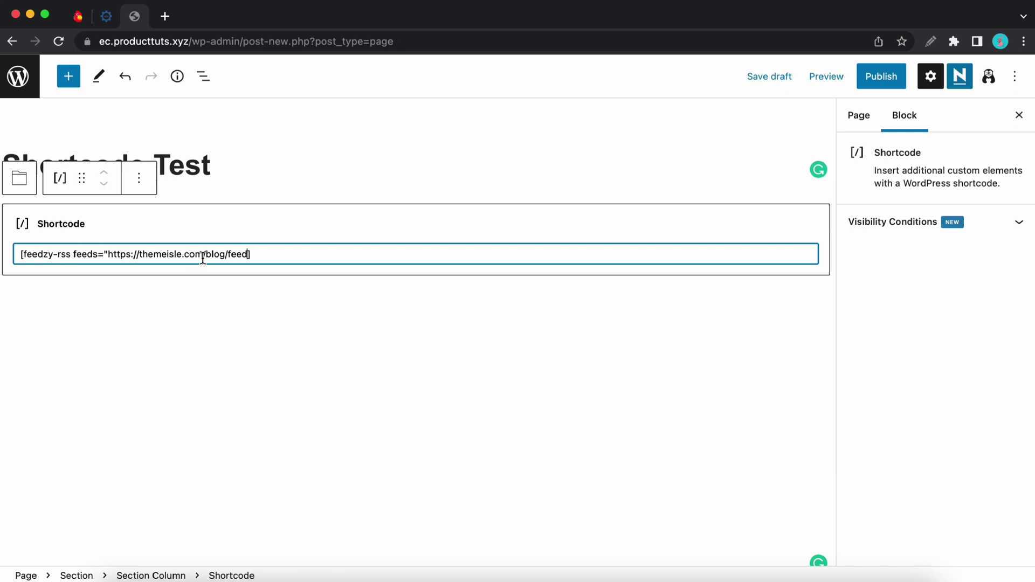
pyautogui.write('"')
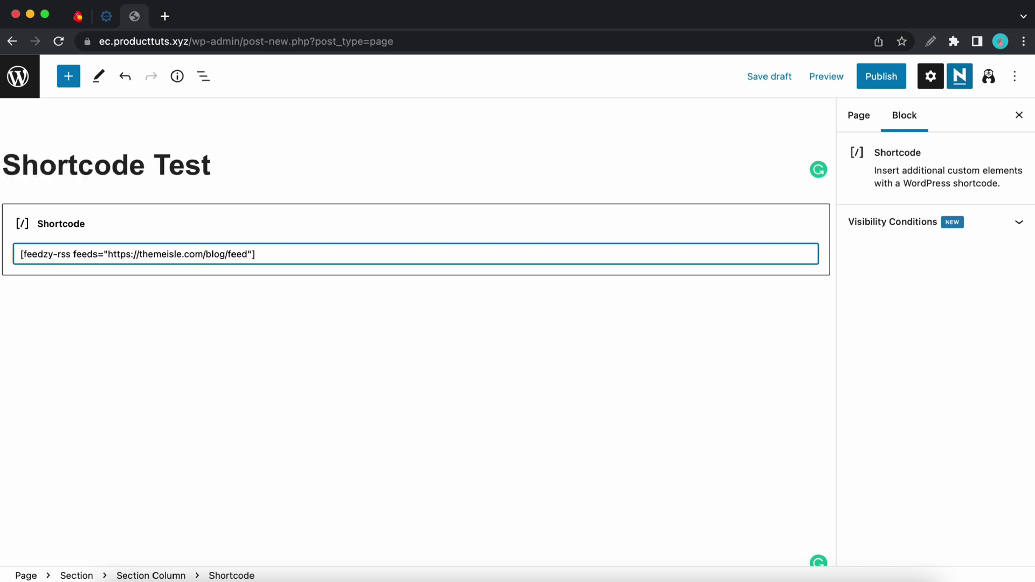
pyautogui.click(827, 79)
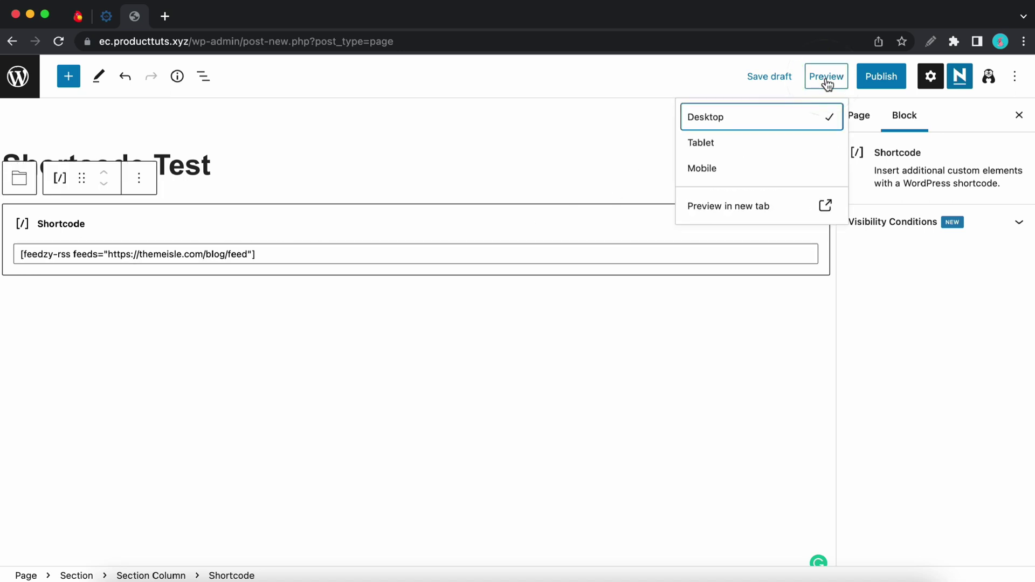
pyautogui.click(728, 204)
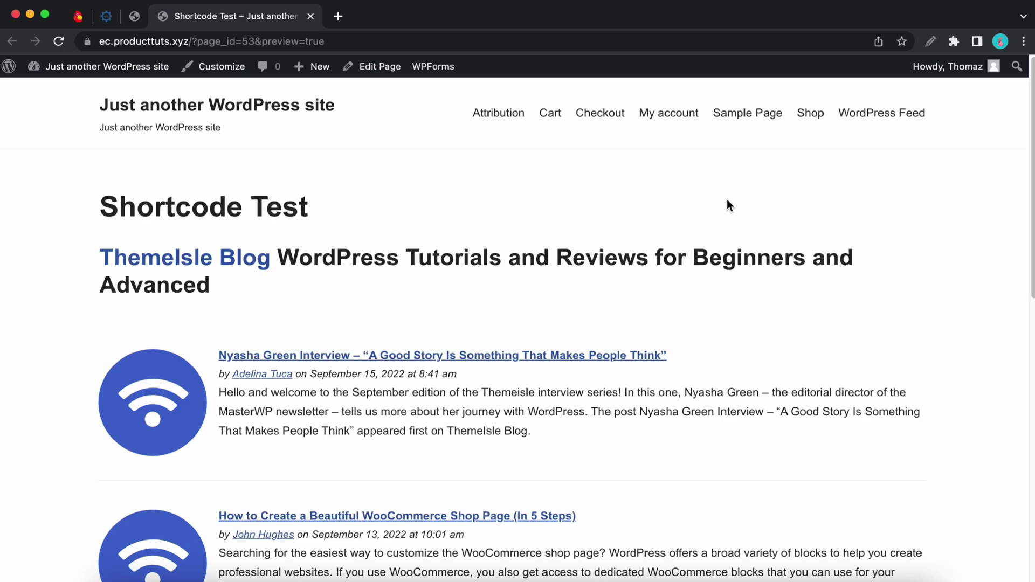
pyautogui.scroll(-10, 562, 258)
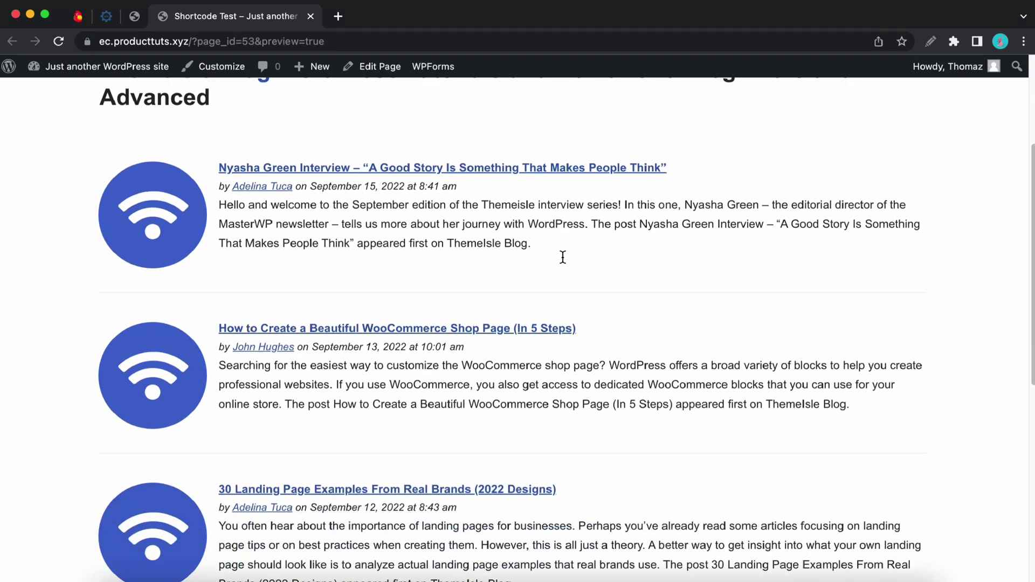
pyautogui.scroll(7, 562, 257)
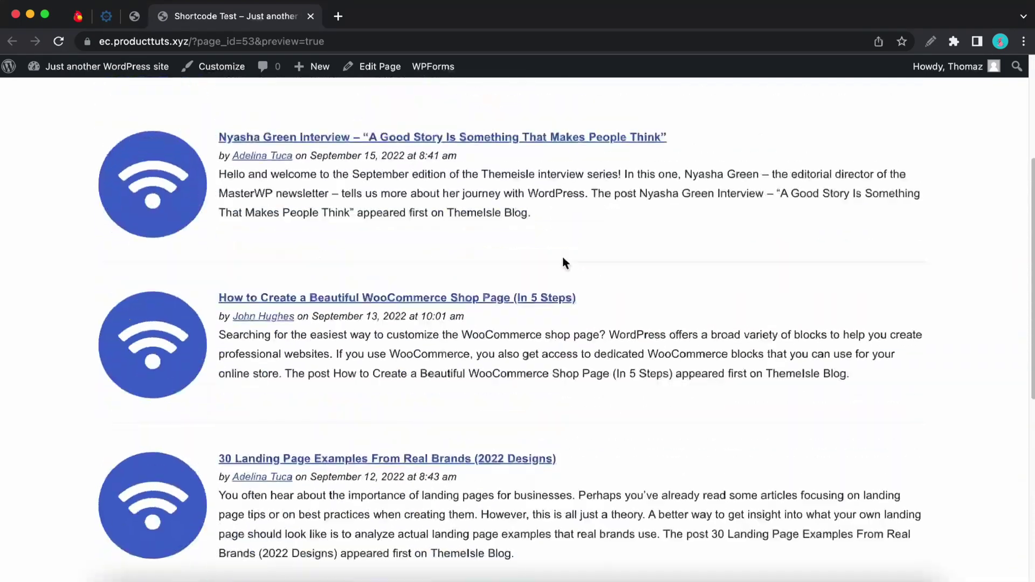
pyautogui.scroll(-1, 563, 257)
pyautogui.scroll(5, 562, 263)
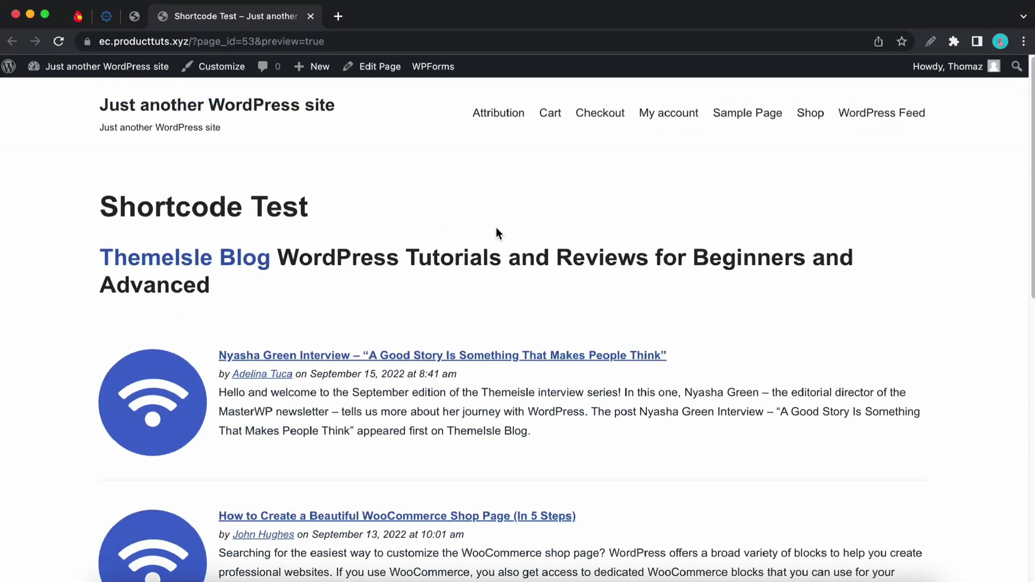
pyautogui.click(310, 16)
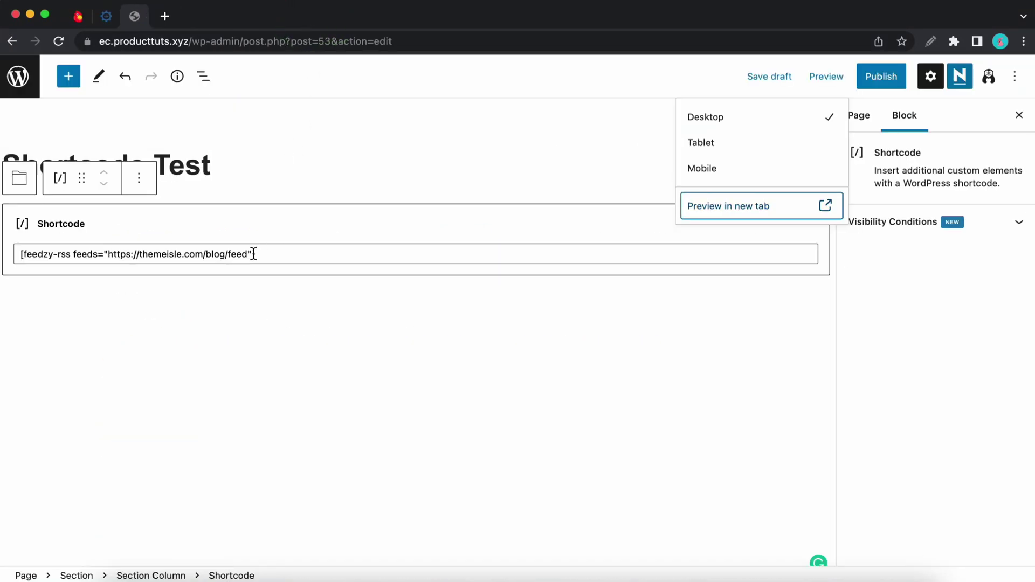
pyautogui.click(76, 16)
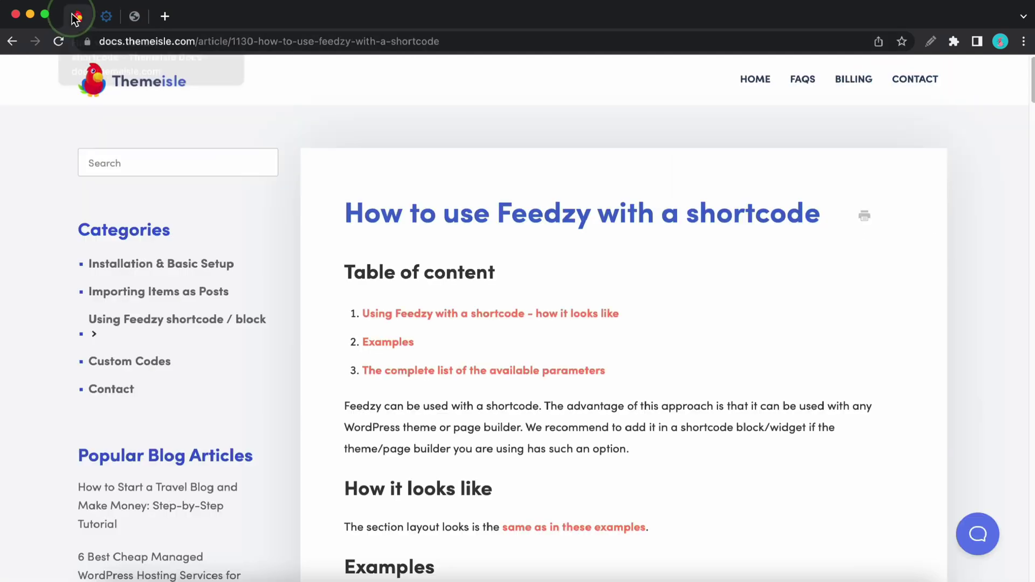
pyautogui.scroll(-15, 478, 223)
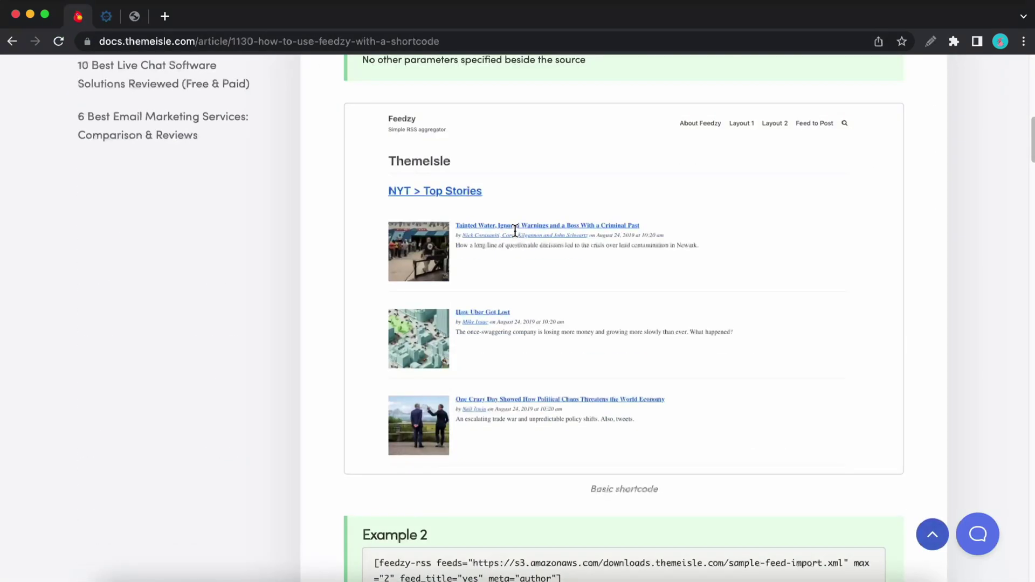
pyautogui.scroll(-5, 516, 235)
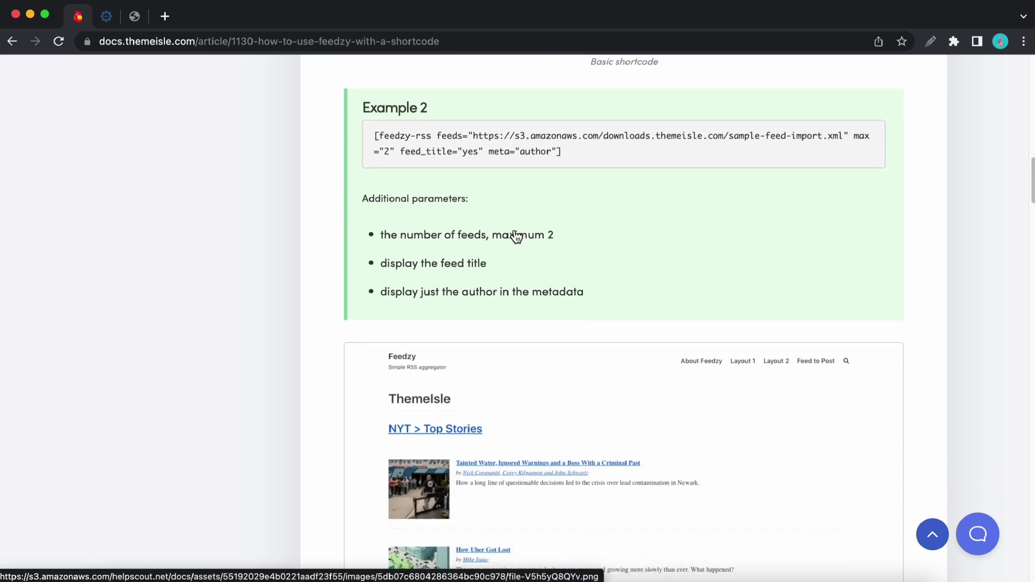
pyautogui.scroll(-11, 538, 227)
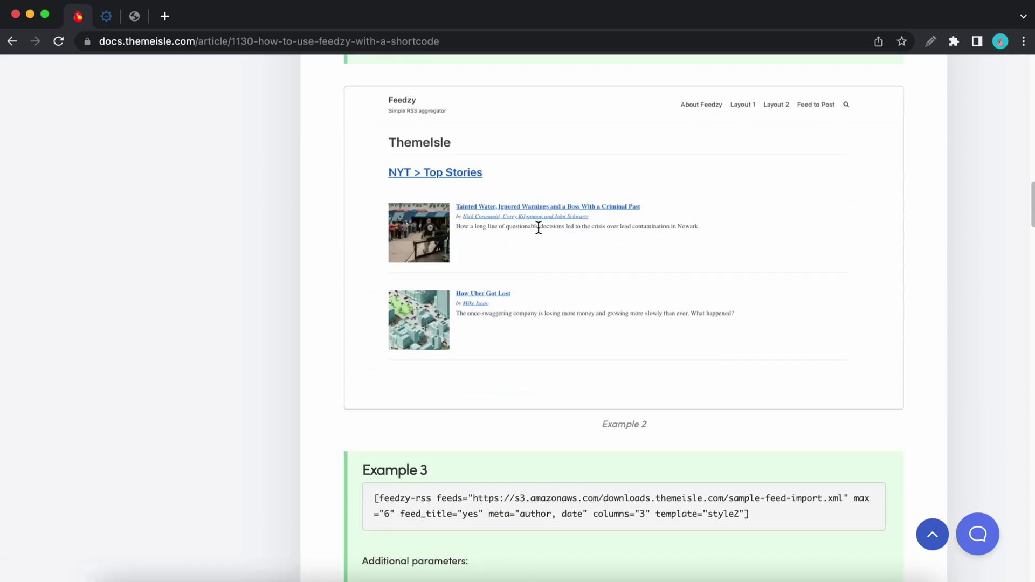
pyautogui.scroll(-18, 538, 227)
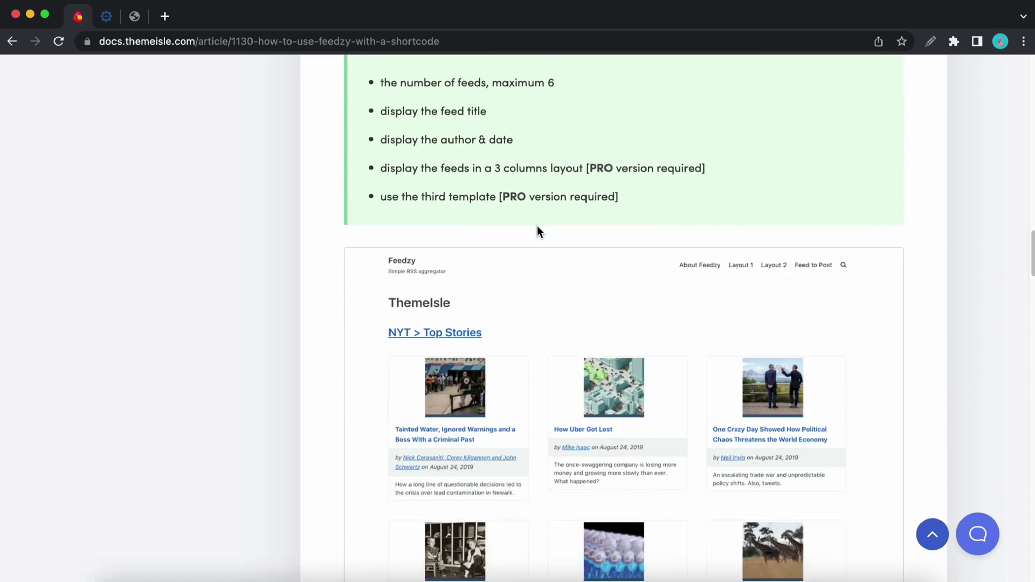
pyautogui.scroll(-5, 537, 231)
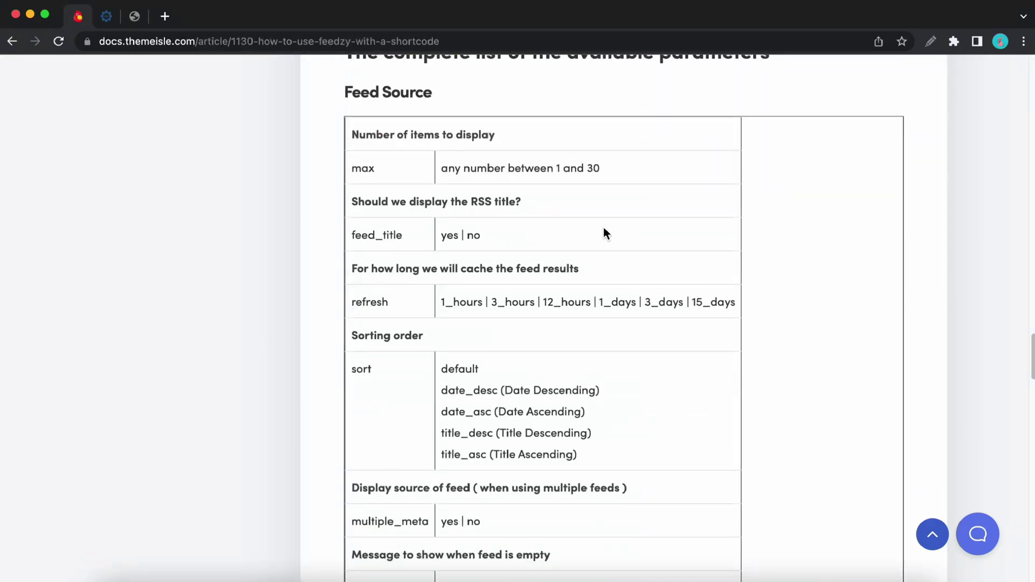
pyautogui.scroll(20, 603, 231)
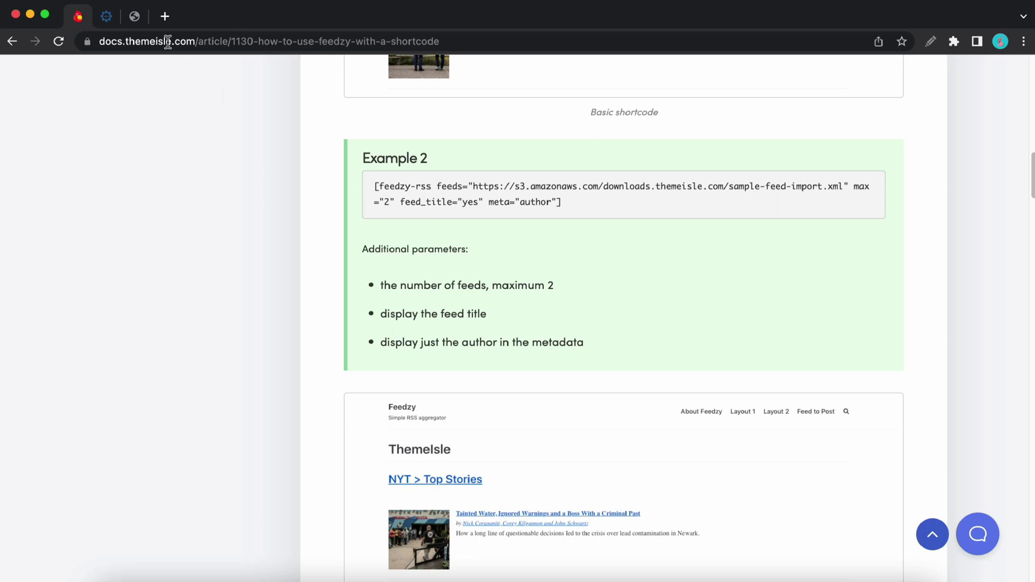
# Add max="2" to the feedzy-rss shortcode and preview the page, showing two ThemeIsle Blog posts
pyautogui.click(134, 17)
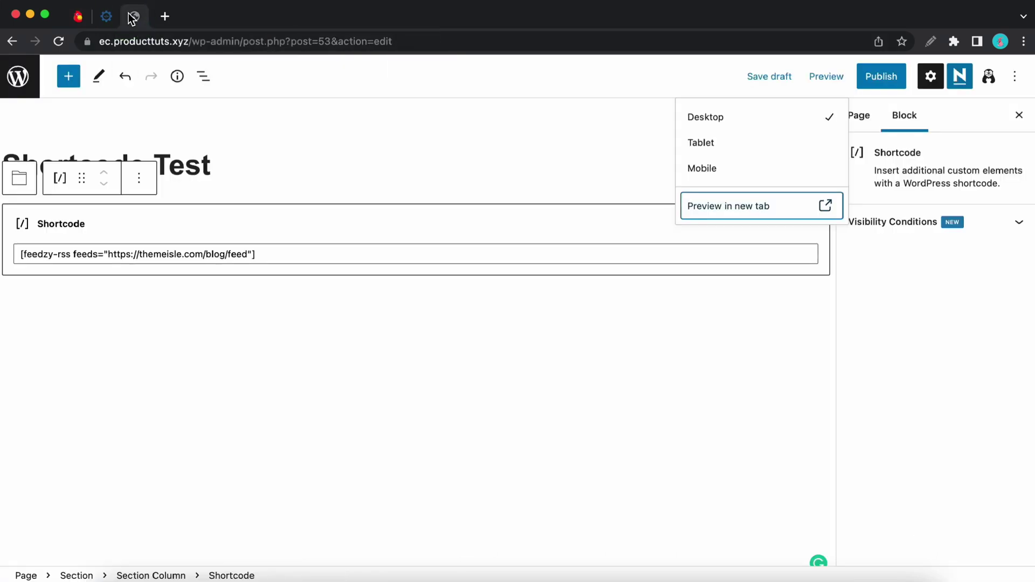
pyautogui.click(251, 256)
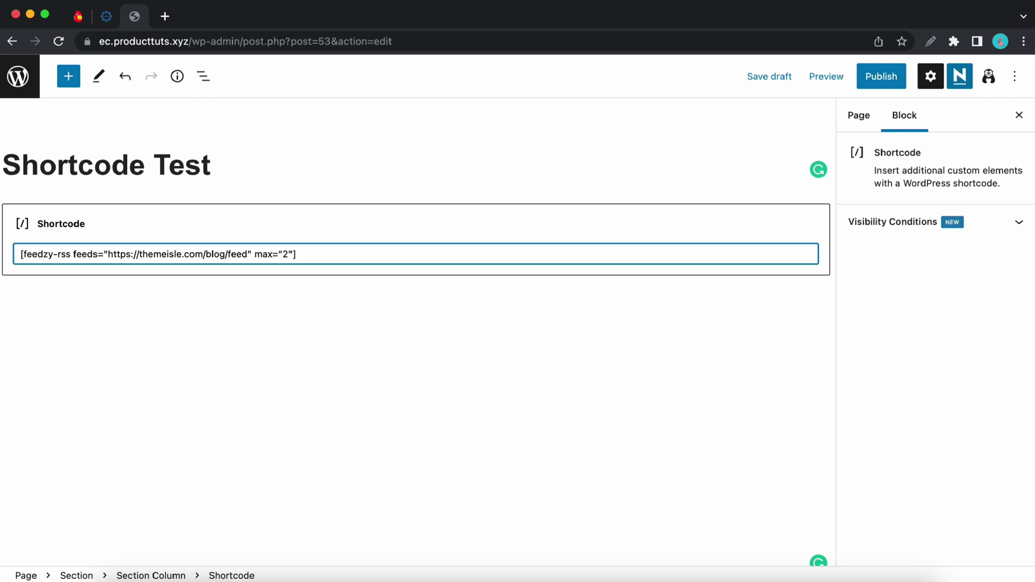
pyautogui.click(826, 79)
pyautogui.click(767, 206)
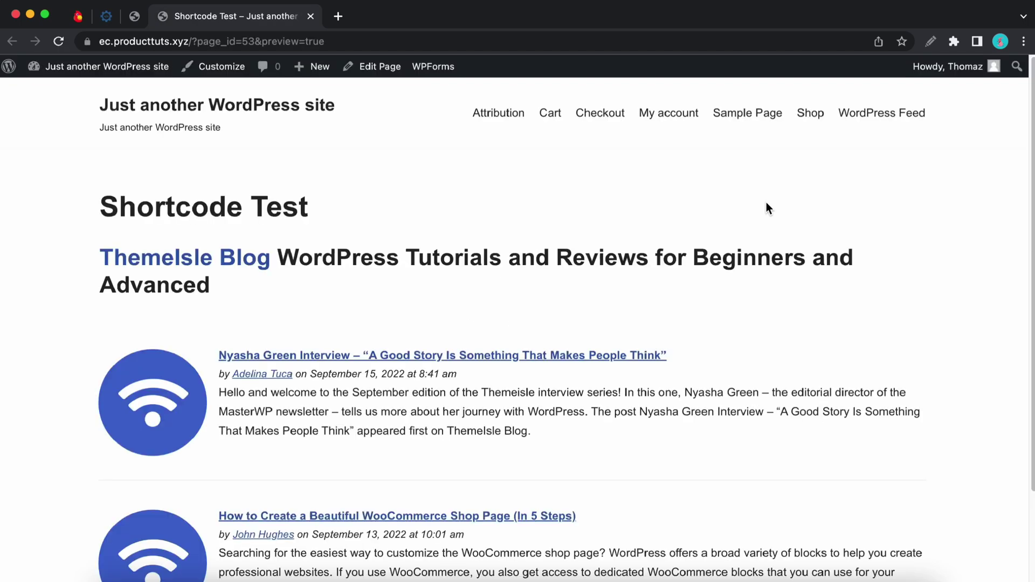
pyautogui.scroll(-3, 587, 249)
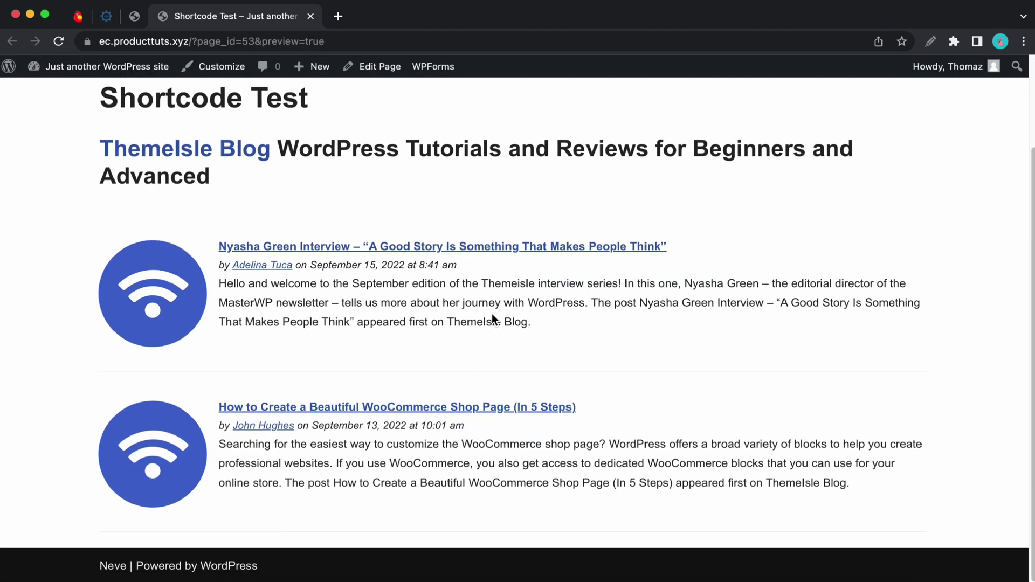
pyautogui.scroll(2, 492, 318)
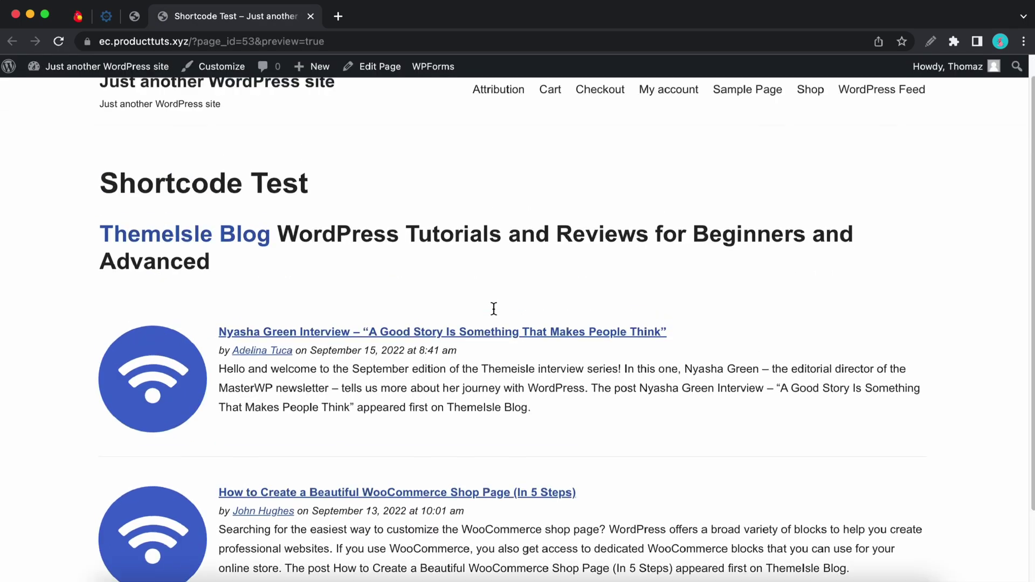
# Close the preview and publish the Shortcode Test page
pyautogui.click(311, 17)
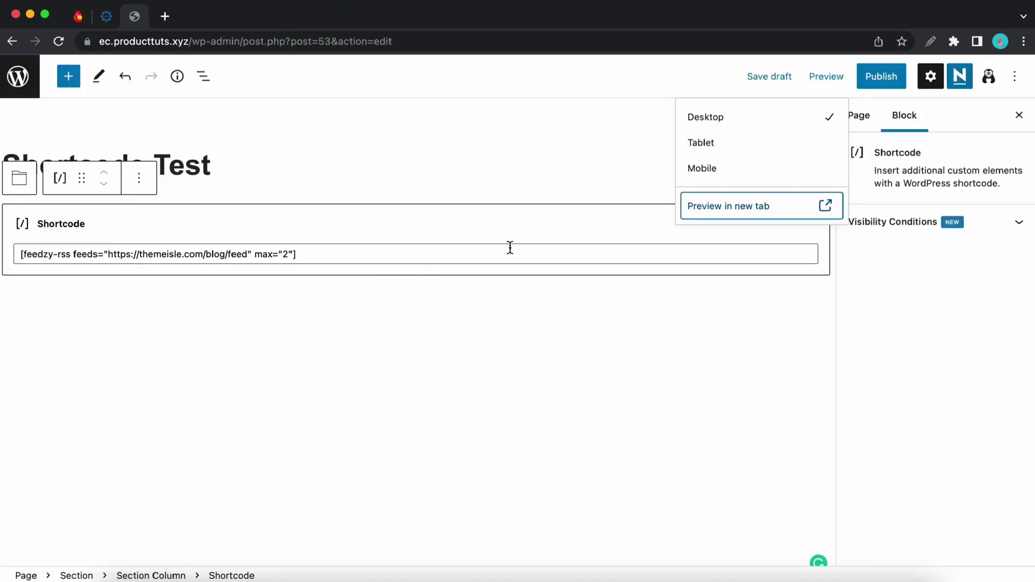
pyautogui.click(882, 87)
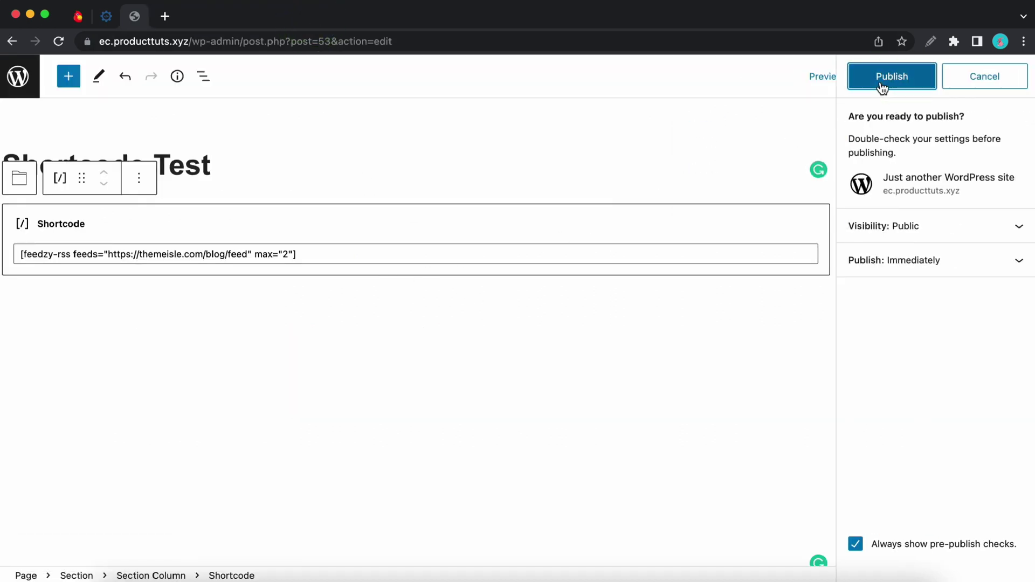
pyautogui.click(880, 83)
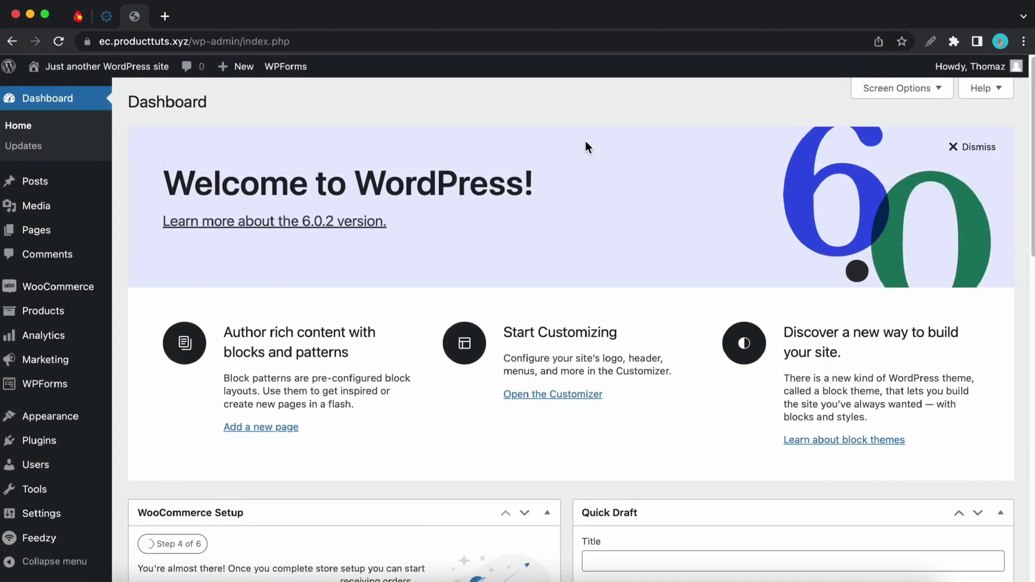
# Start a new Feedzy import named 'Feedzy Import'
pyautogui.moveTo(71, 535)
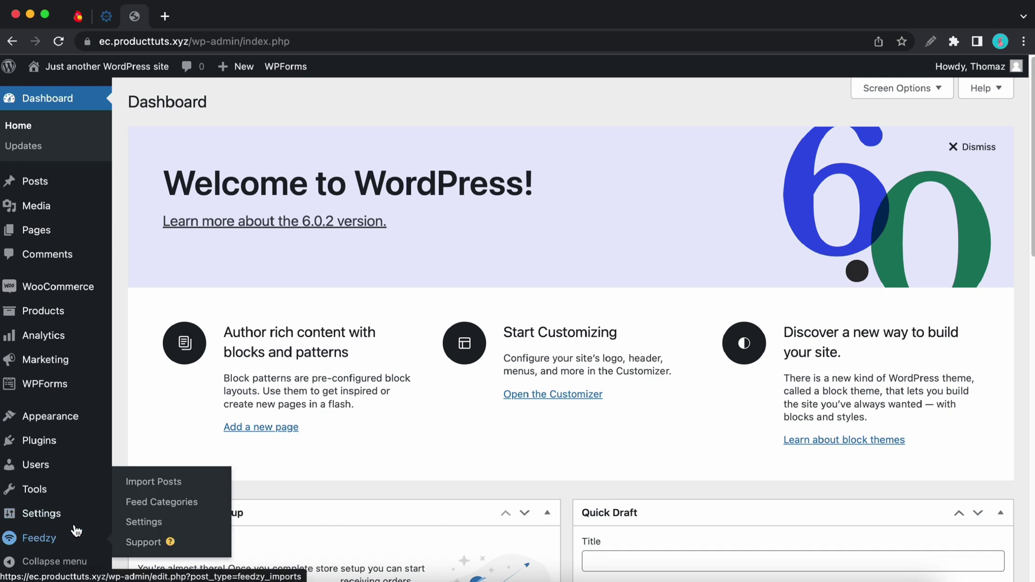
pyautogui.click(143, 488)
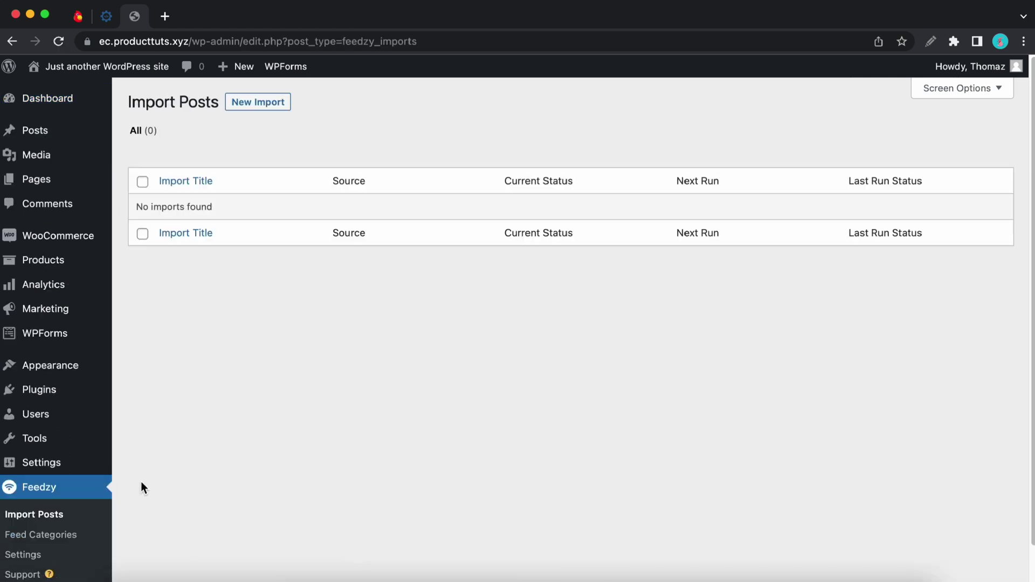
pyautogui.click(261, 111)
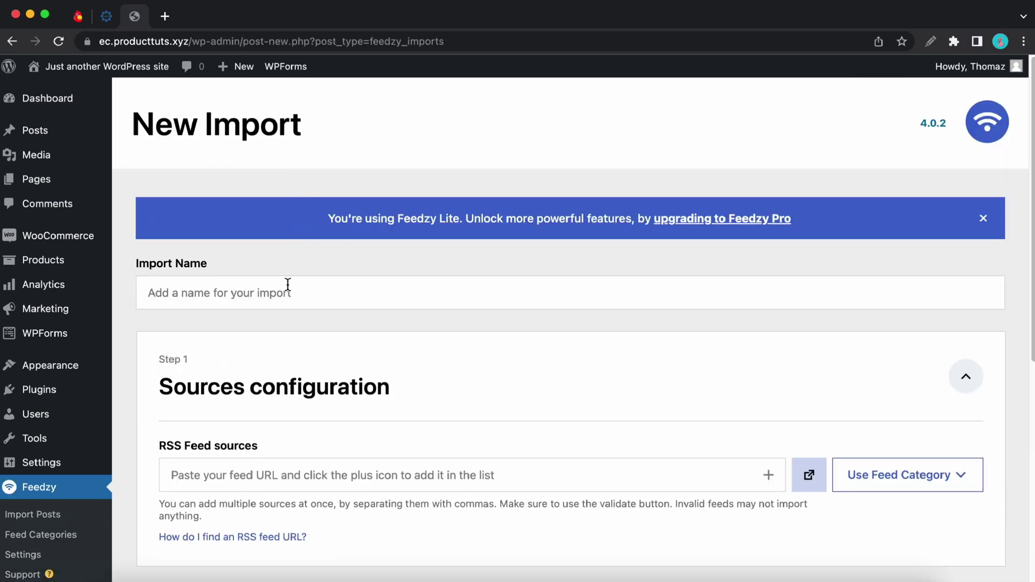
pyautogui.click(286, 292)
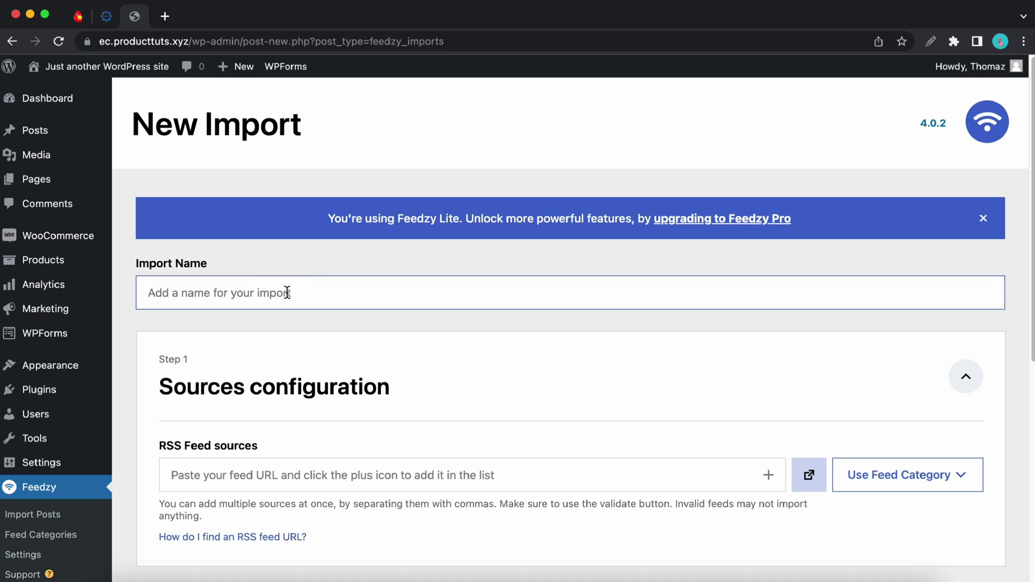
pyautogui.write('Feedzy Import')
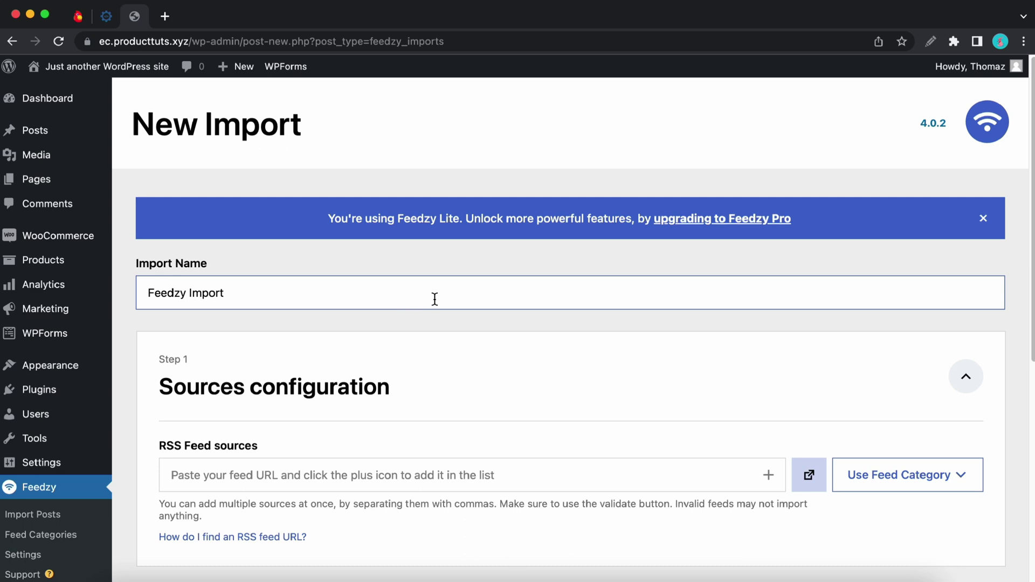
pyautogui.scroll(-3, 435, 300)
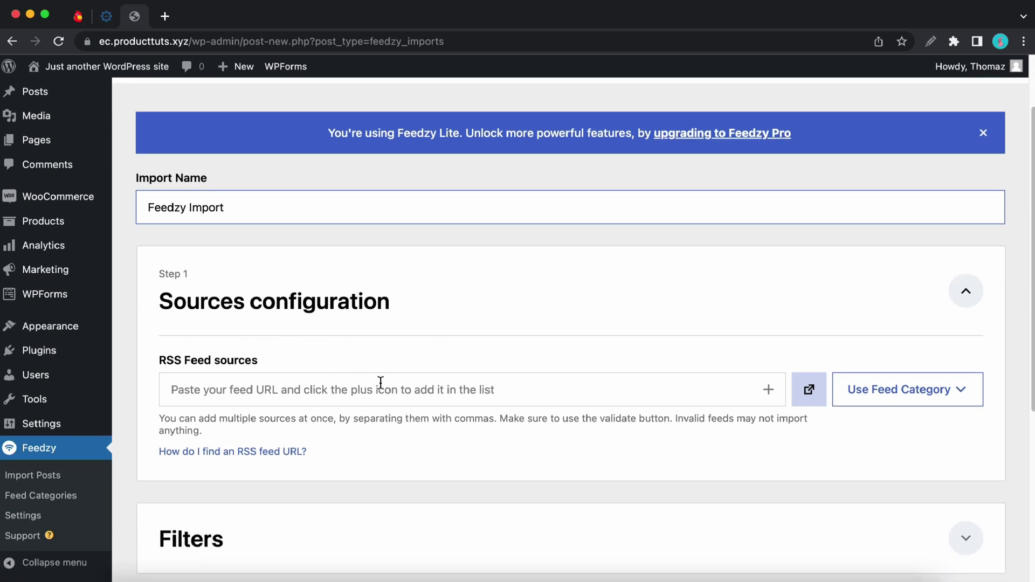
pyautogui.click(361, 387)
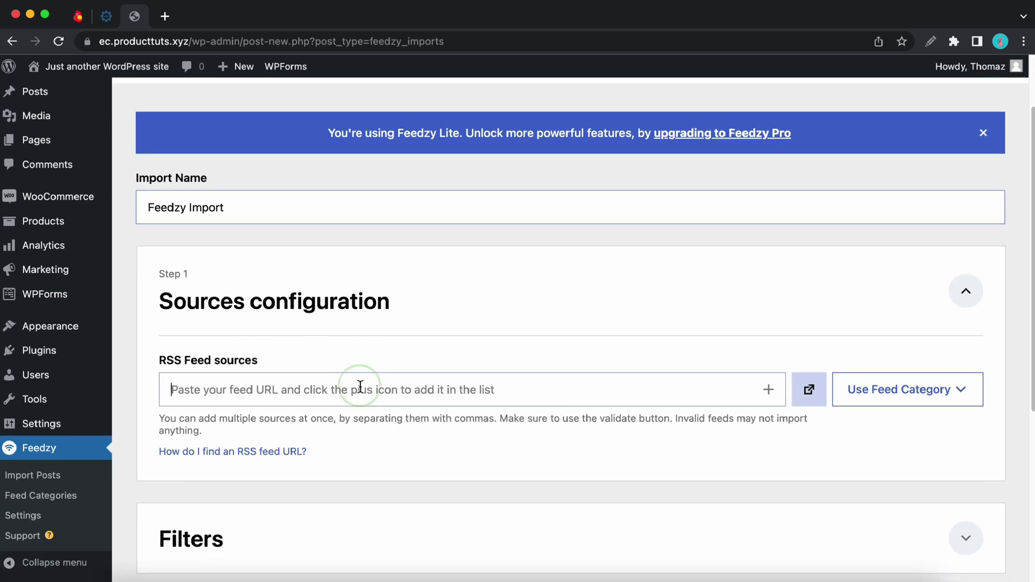
pyautogui.write('https://themeisle.com/blog/feed')
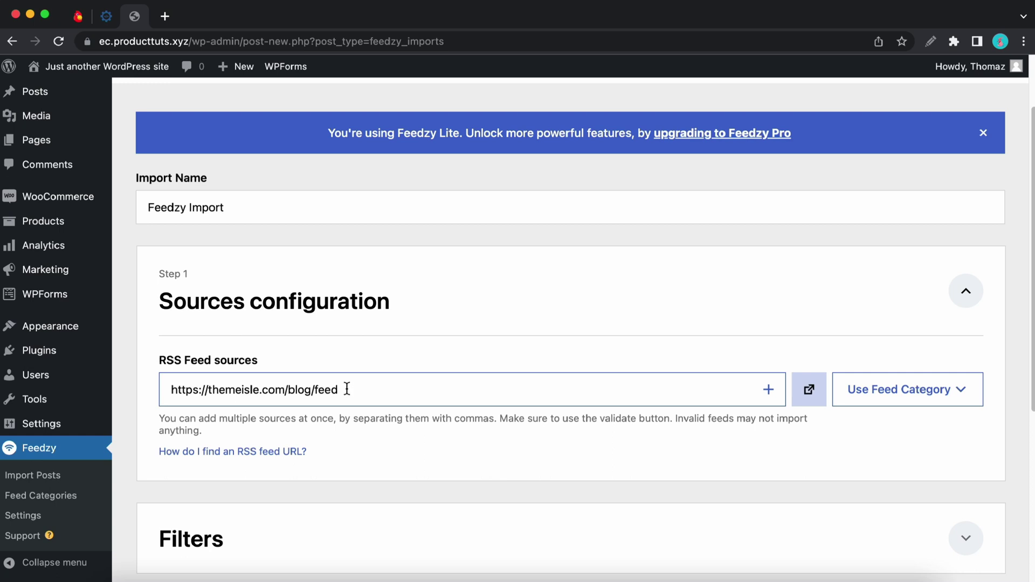
pyautogui.write(',')
pyautogui.write('https://themeisle.com/blog/feed')
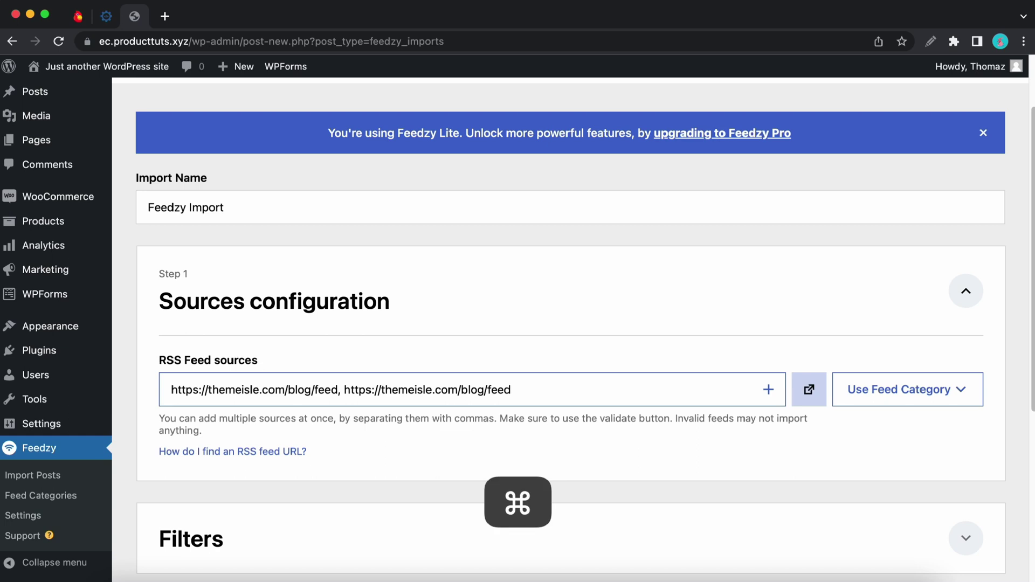
pyautogui.press('super+z')
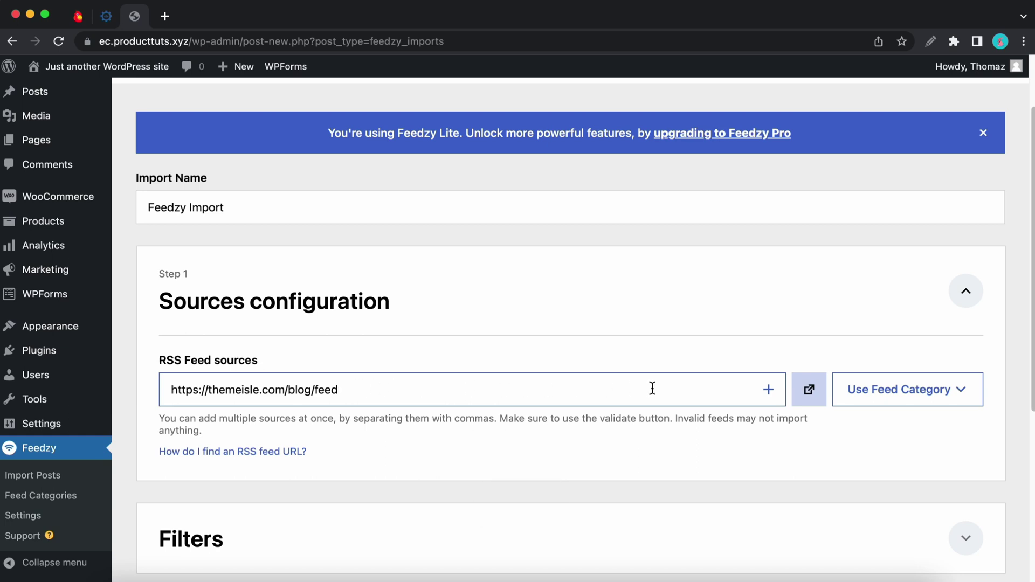
pyautogui.click(915, 395)
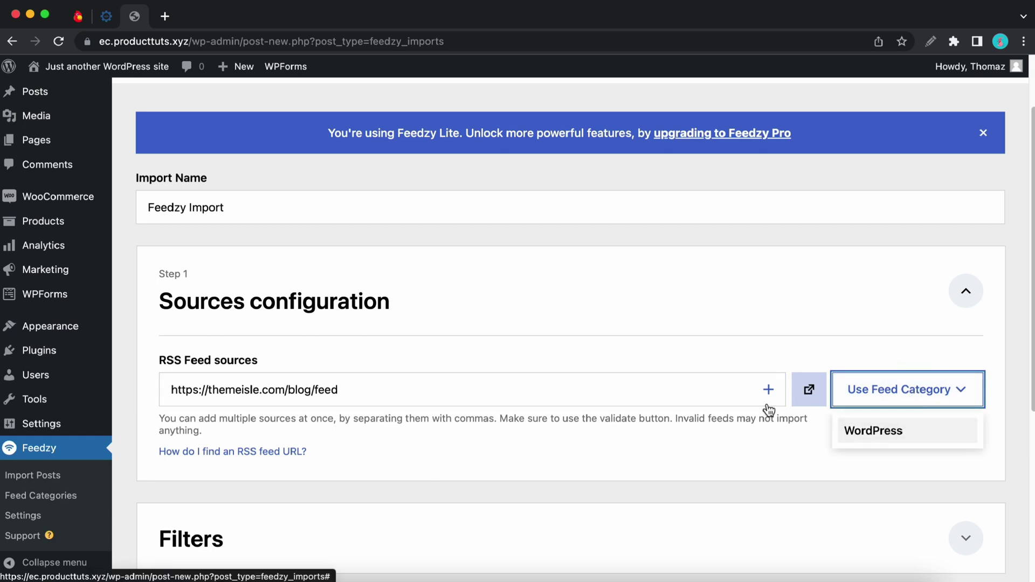
pyautogui.click(492, 394)
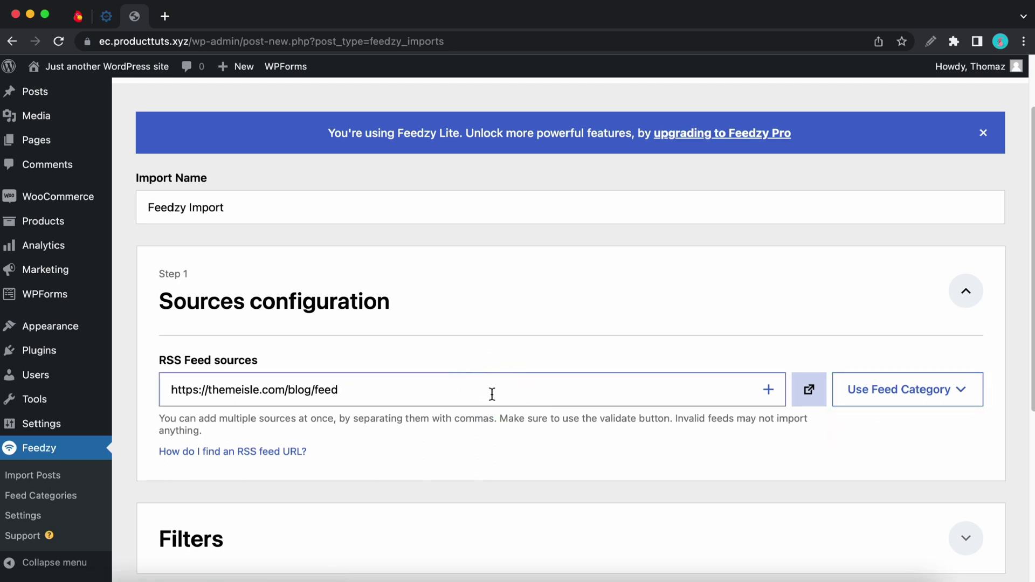
pyautogui.click(769, 391)
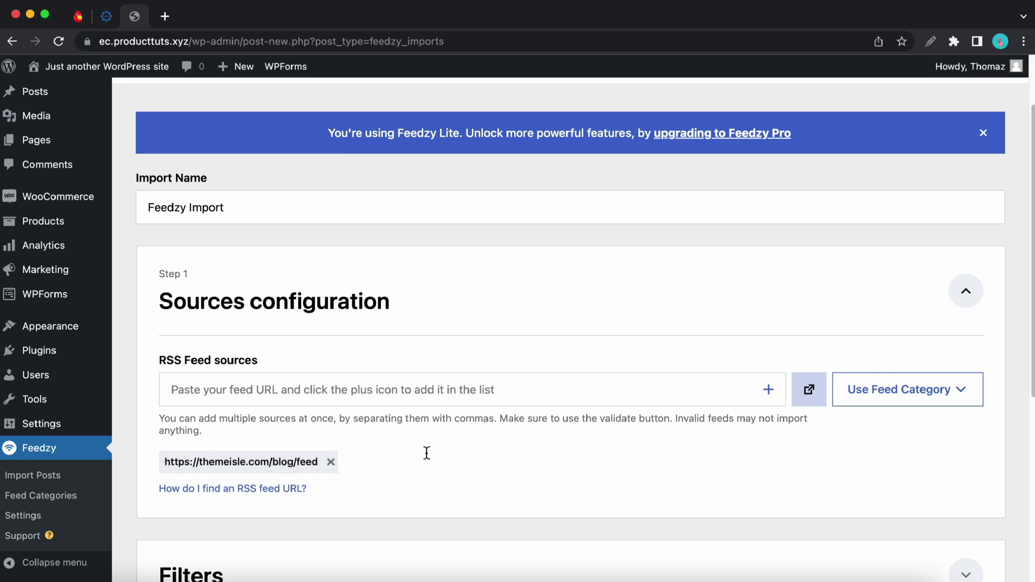
pyautogui.scroll(-3, 548, 426)
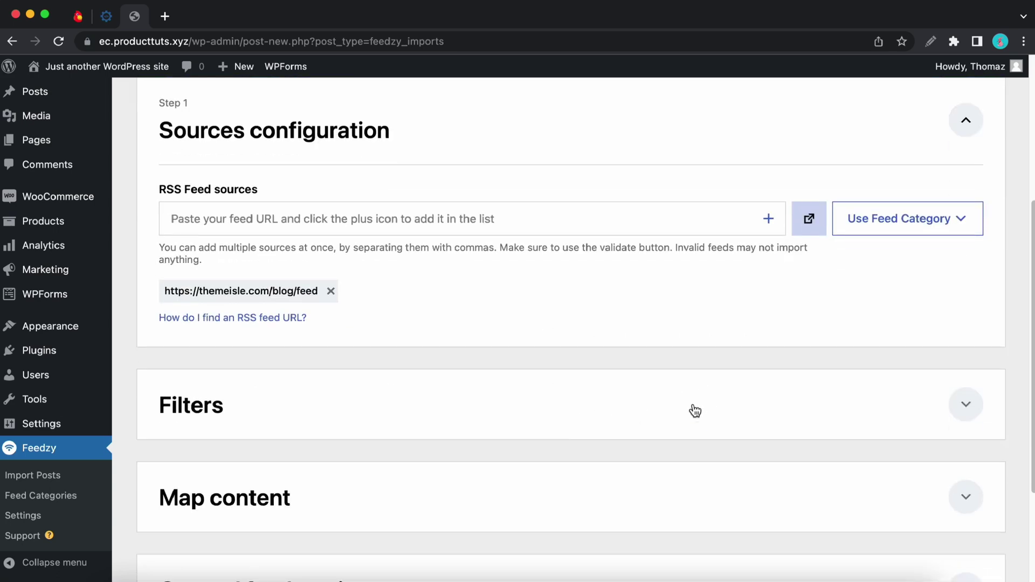
pyautogui.click(693, 411)
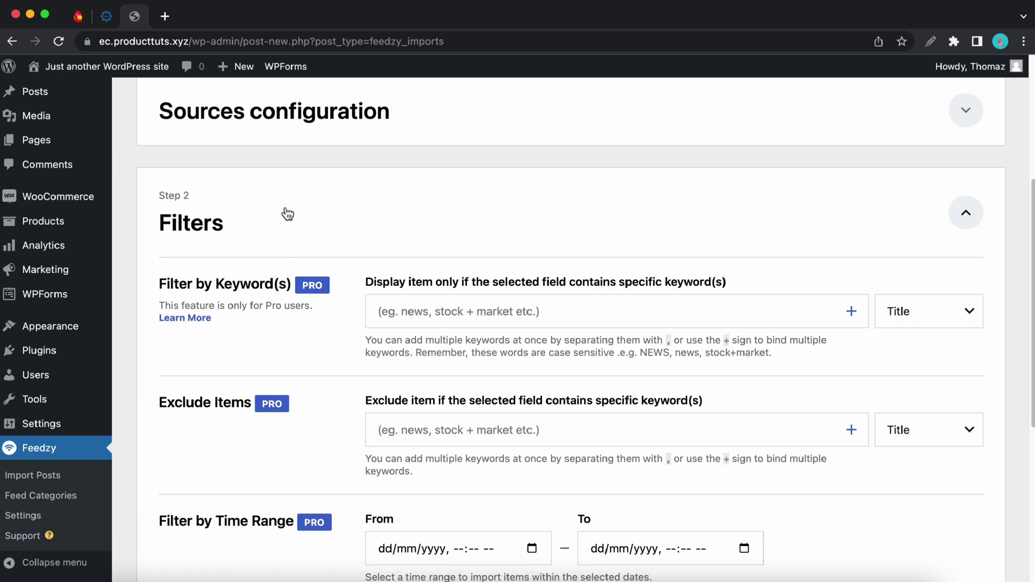
pyautogui.scroll(-5, 504, 439)
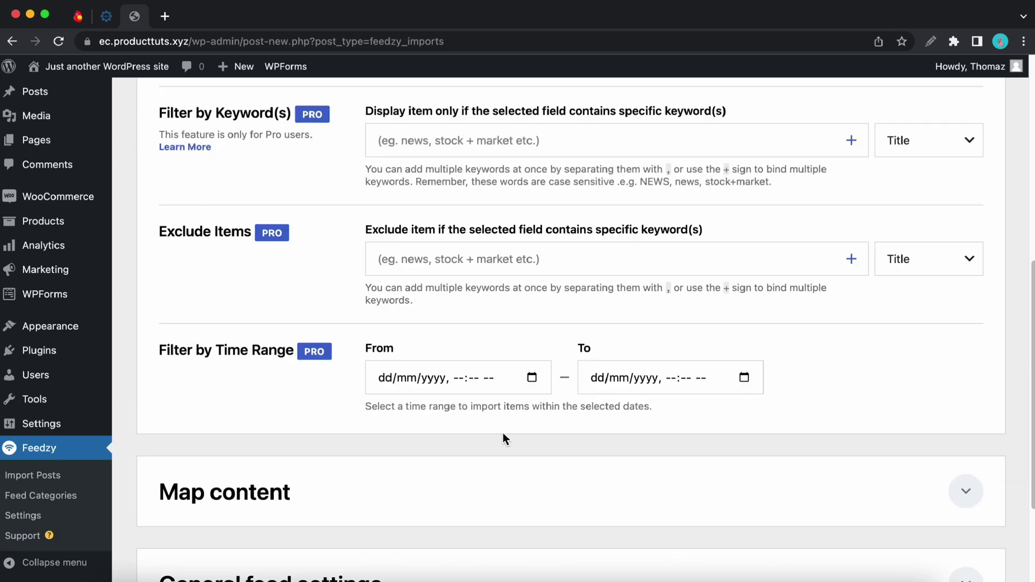
# In Map content, review the Post Type, Category and Status options, keeping Publish status
pyautogui.click(550, 408)
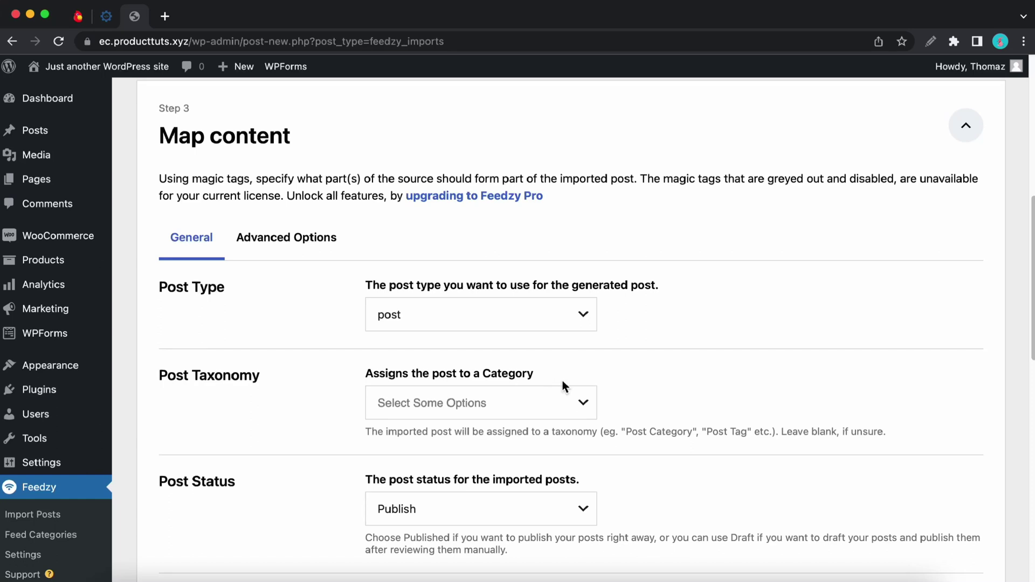
pyautogui.click(585, 321)
pyautogui.scroll(-5, 573, 404)
pyautogui.scroll(5, 577, 394)
pyautogui.click(608, 325)
pyautogui.scroll(-2, 607, 325)
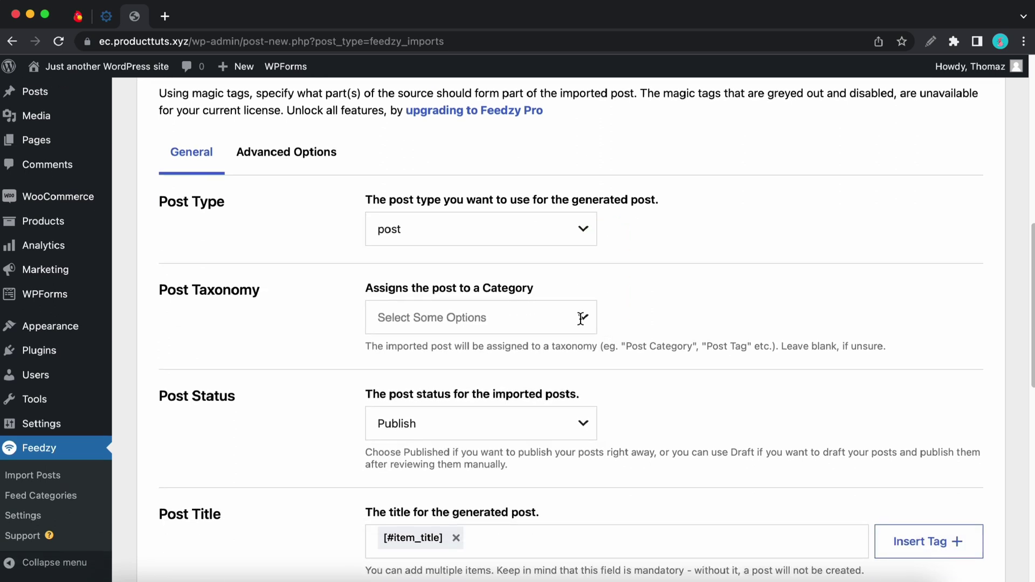
pyautogui.click(581, 320)
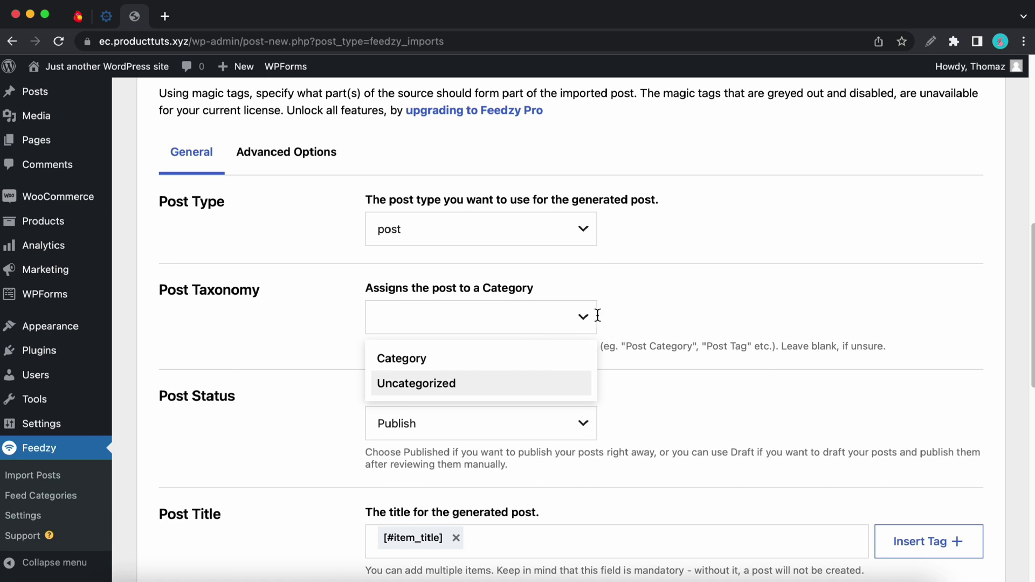
pyautogui.click(606, 317)
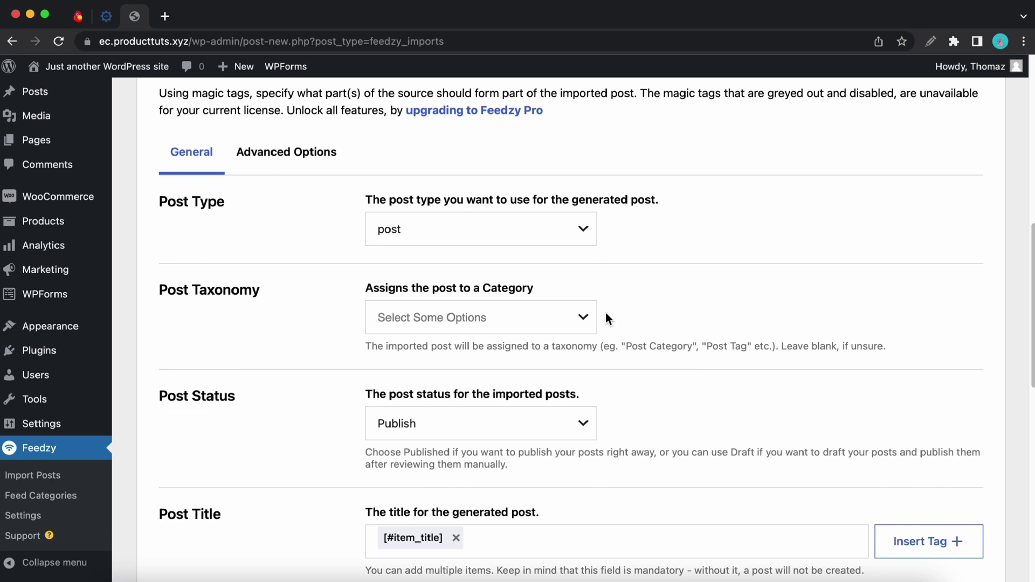
pyautogui.scroll(-2, 606, 314)
pyautogui.click(586, 345)
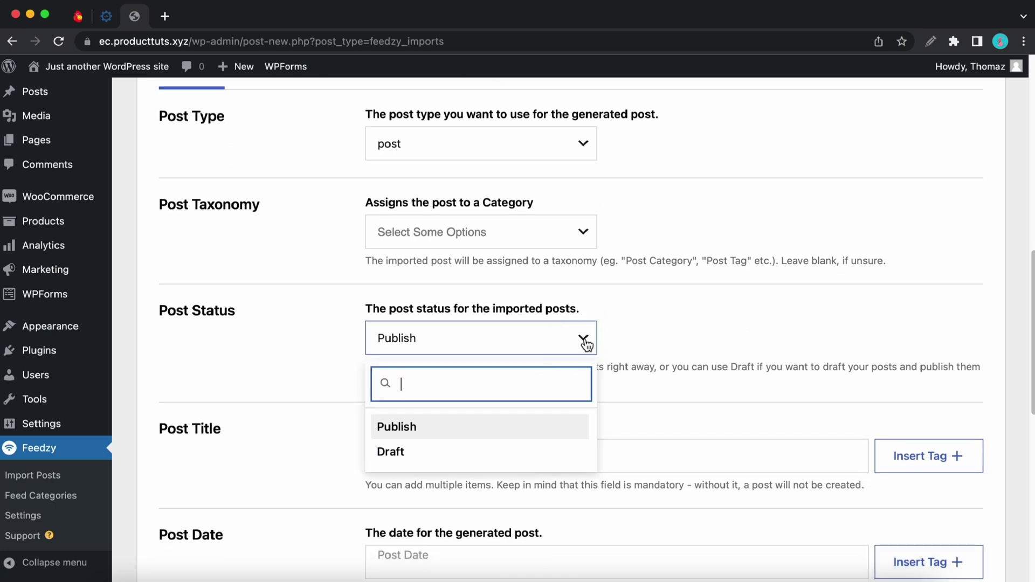
pyautogui.click(603, 326)
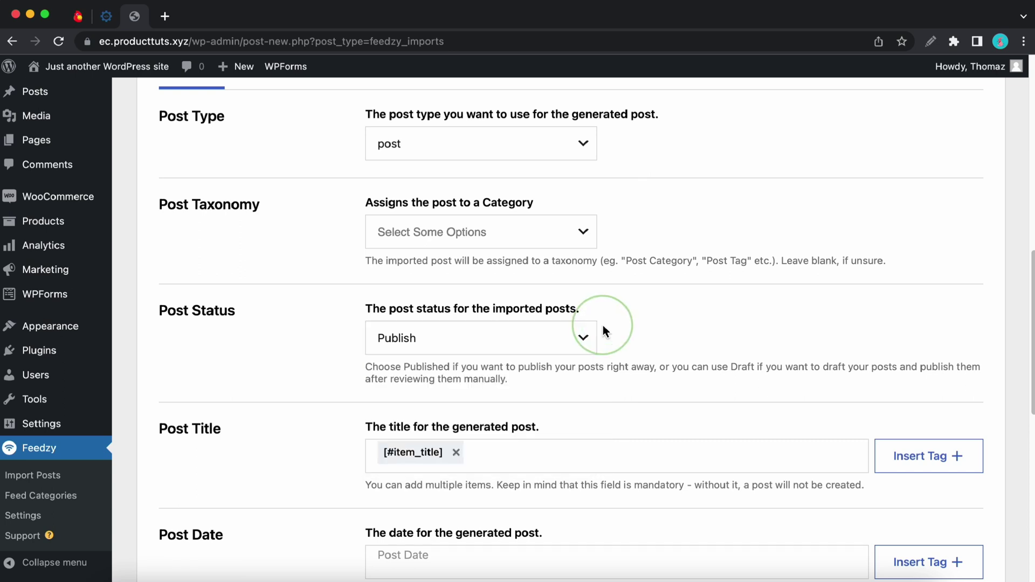
pyautogui.scroll(-2, 602, 331)
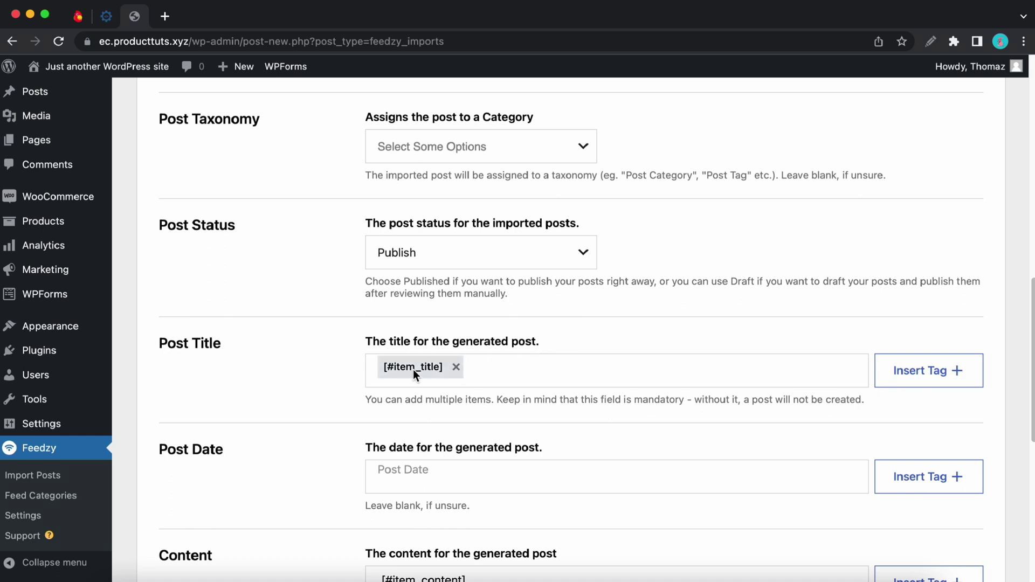
# Check the title tags and set the post date to the Post Date tag
pyautogui.click(915, 376)
pyautogui.scroll(-5, 910, 426)
pyautogui.scroll(5, 910, 426)
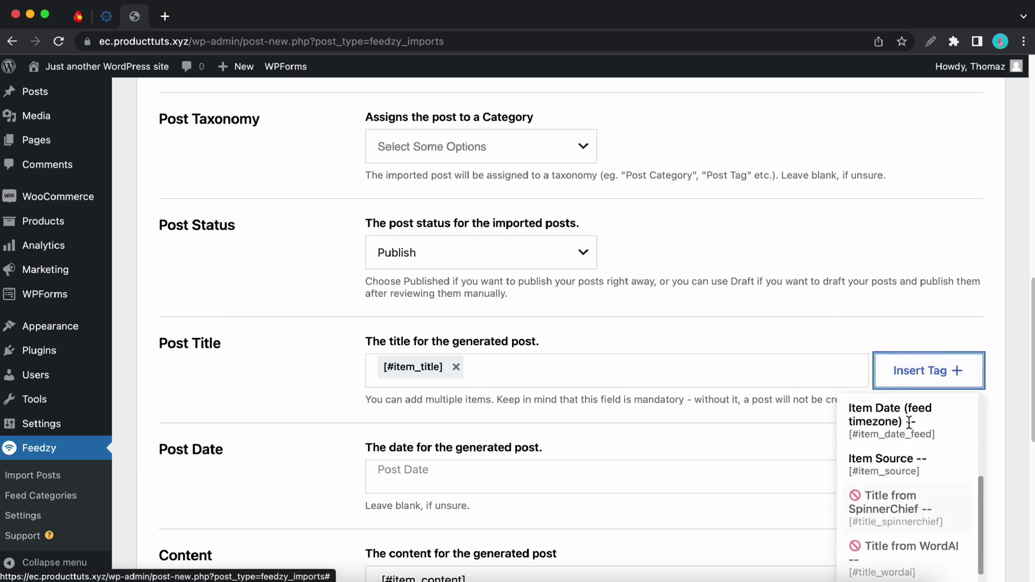
pyautogui.click(850, 354)
pyautogui.scroll(-2, 621, 347)
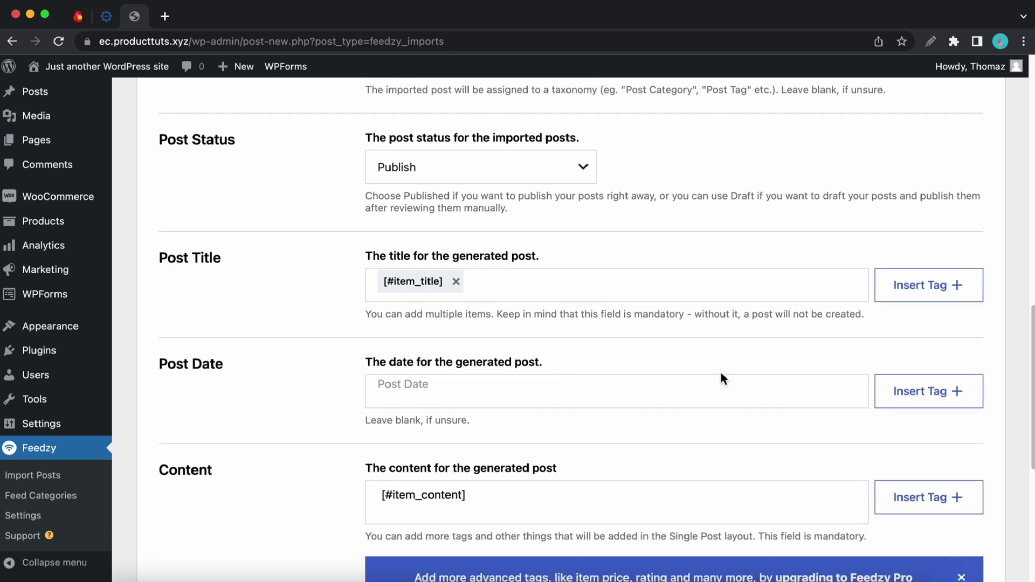
pyautogui.click(910, 392)
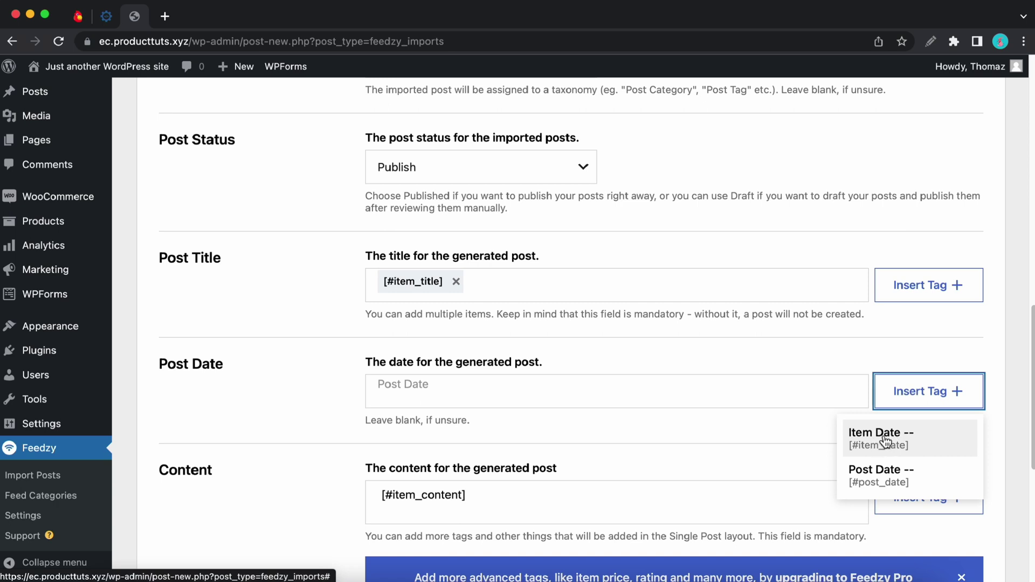
pyautogui.click(884, 478)
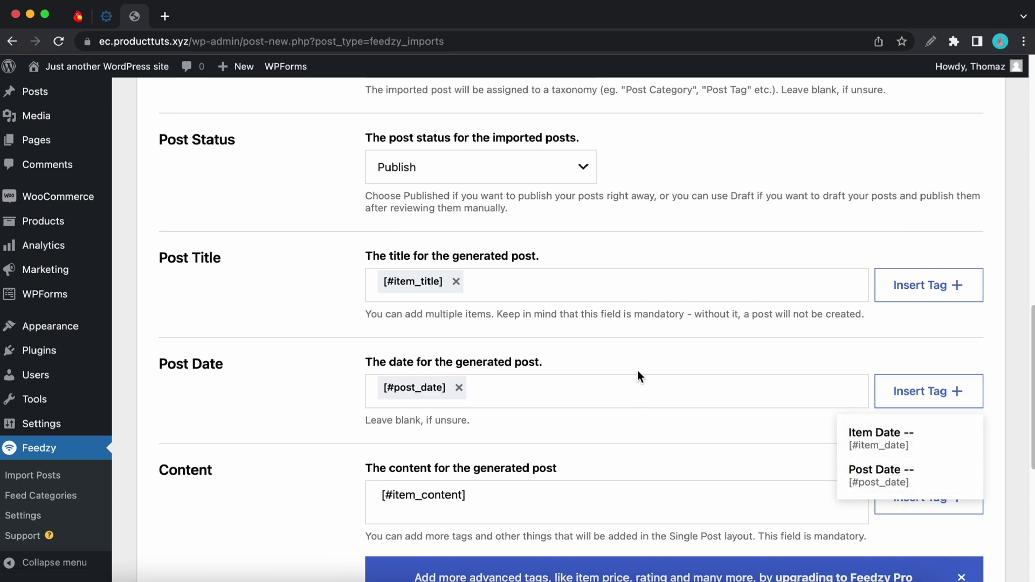
pyautogui.scroll(-3, 635, 369)
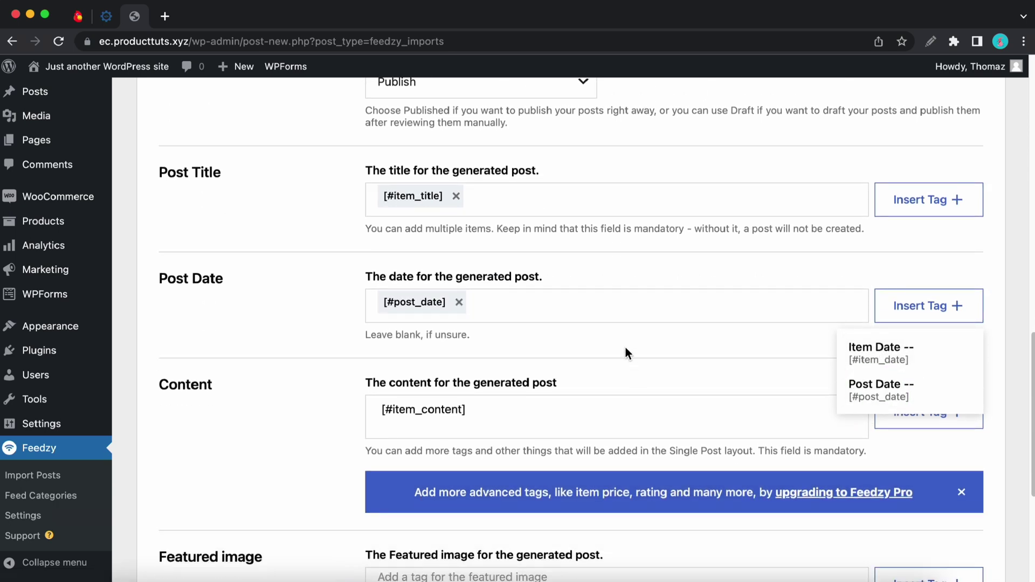
pyautogui.click(626, 349)
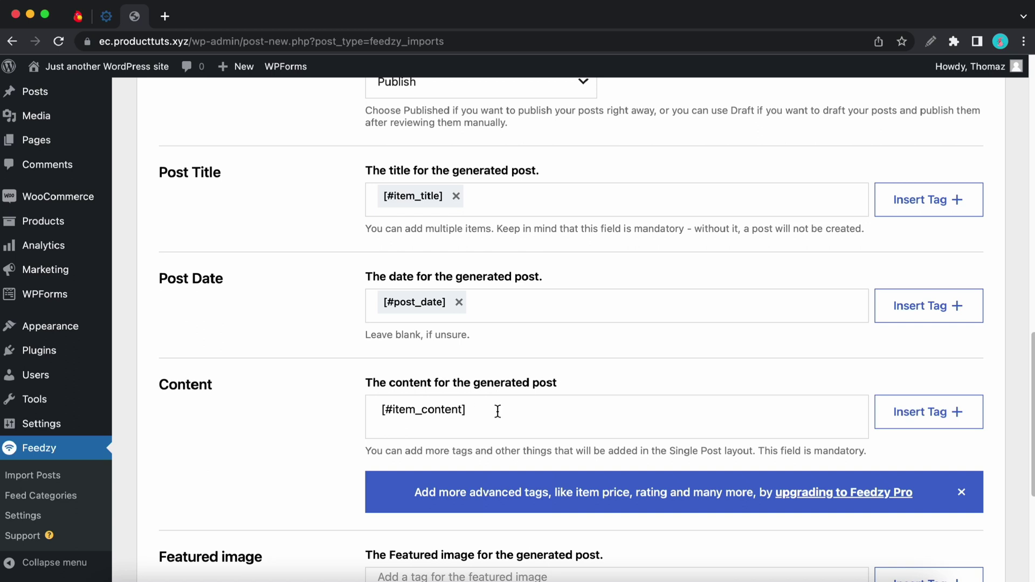
# Check the content and featured image tags, then expand General feed settings
pyautogui.click(940, 412)
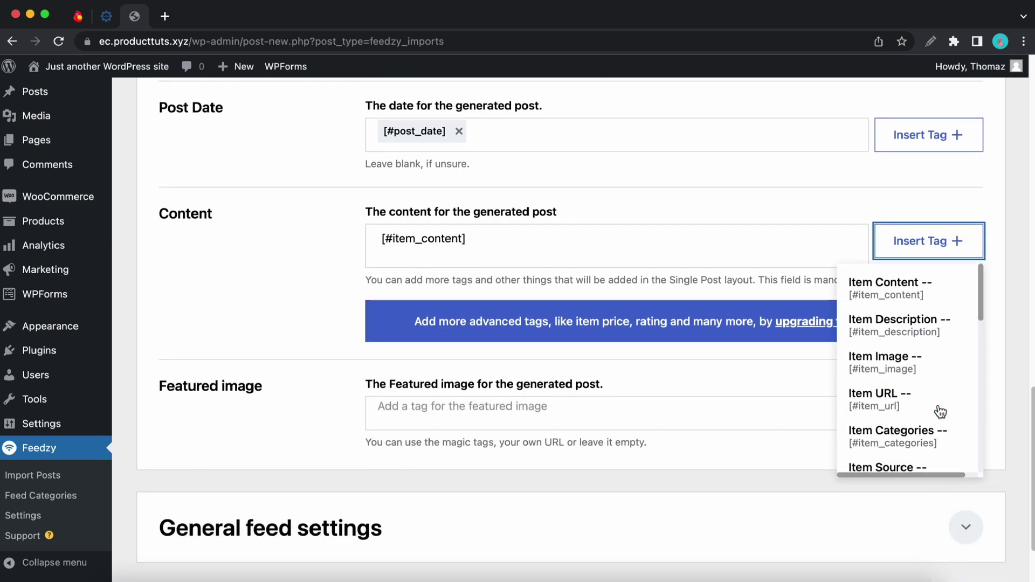
pyautogui.scroll(-3, 938, 412)
pyautogui.scroll(3, 936, 403)
pyautogui.click(626, 208)
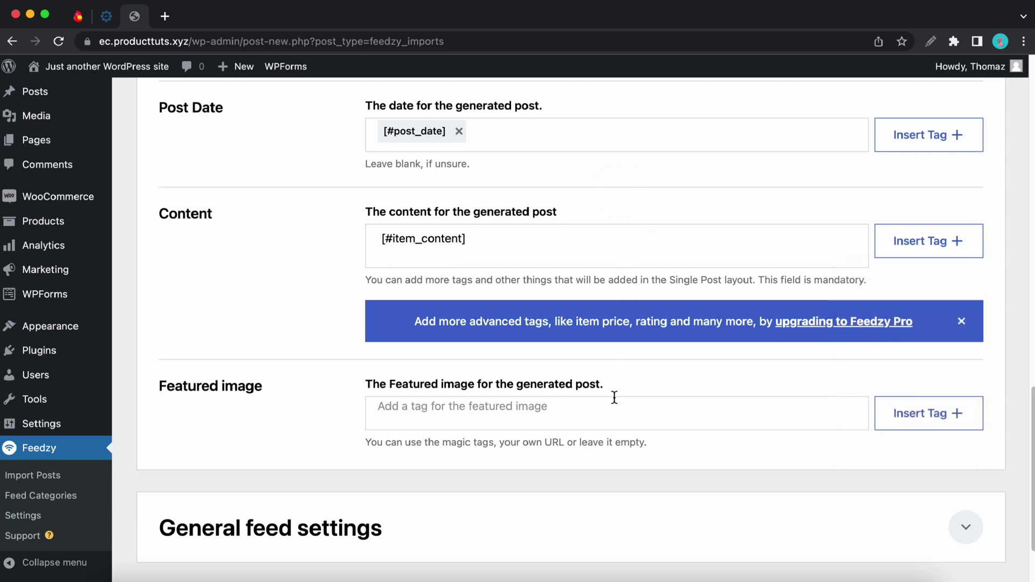
pyautogui.click(899, 424)
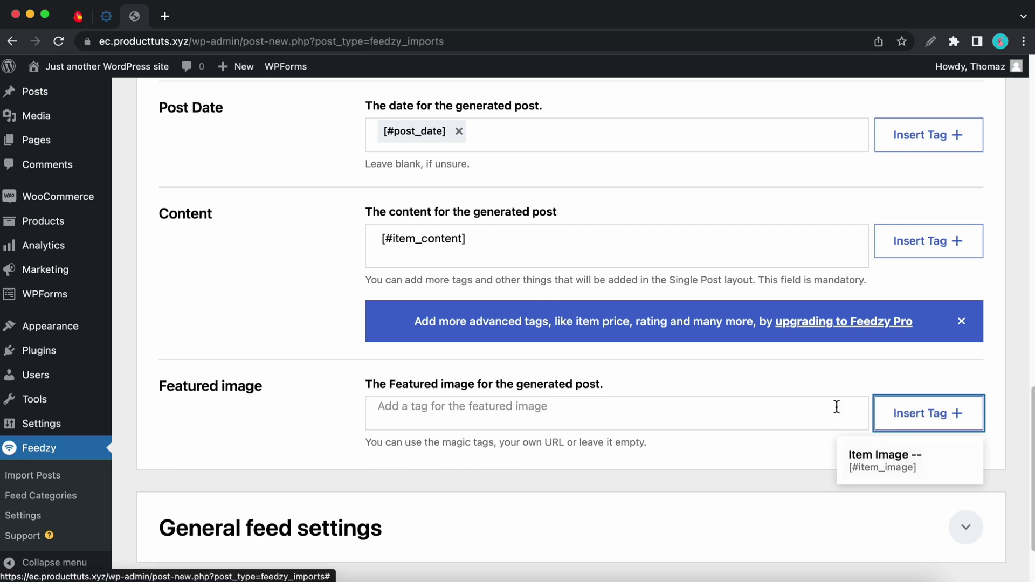
pyautogui.click(672, 387)
pyautogui.moveTo(563, 443); pyautogui.dragTo(547, 444)
pyautogui.click(615, 527)
# Change Items Count from 10 to 4 and save the import with Save & Activate Importing
pyautogui.scroll(2, 615, 356)
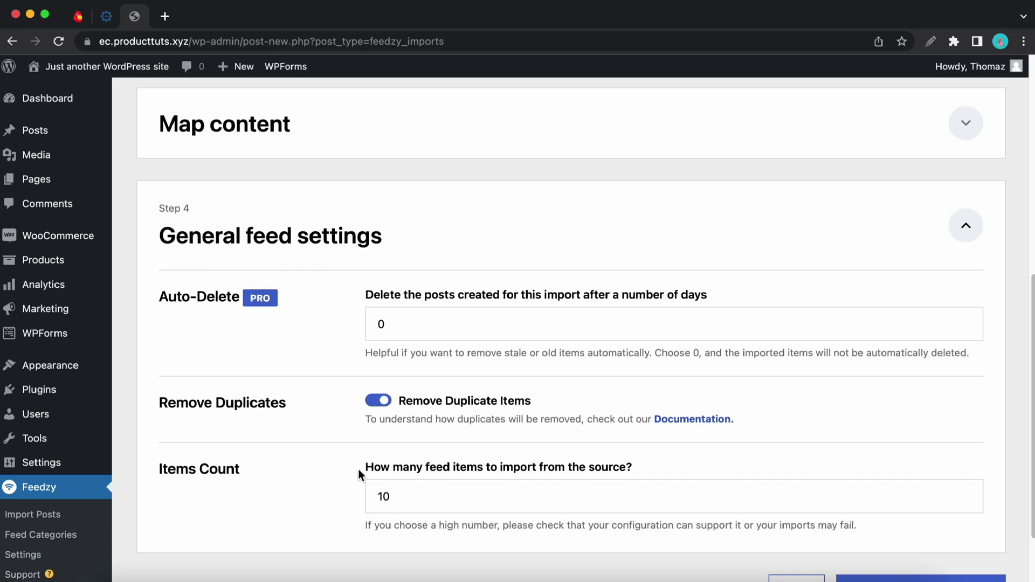
pyautogui.click(391, 494)
pyautogui.press('BackSpace')
pyautogui.press('BackSpace')
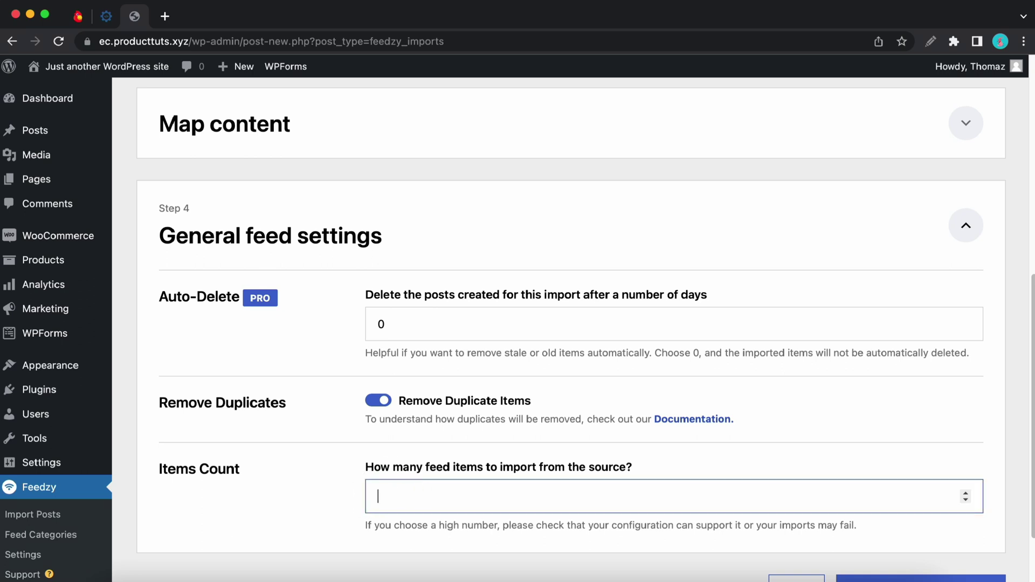
pyautogui.write('4')
pyautogui.scroll(-3, 528, 471)
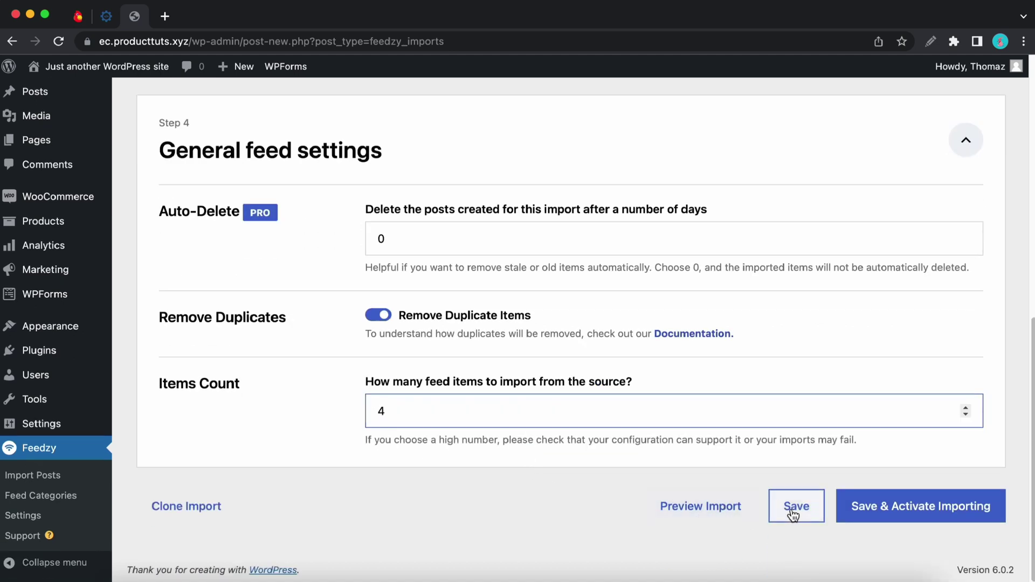
pyautogui.click(873, 515)
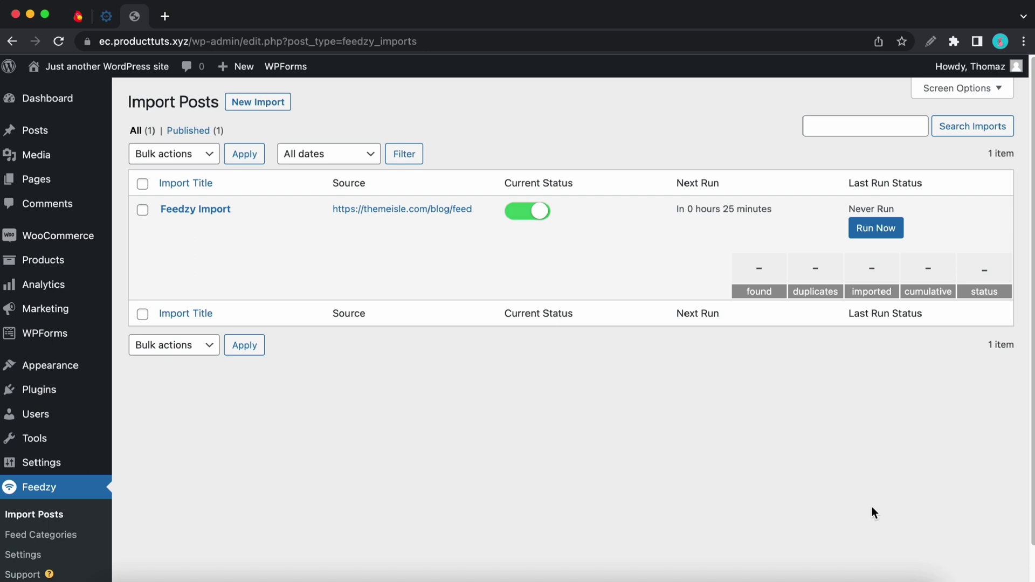
# Run Feedzy Import now and reload to confirm 4 items imported
pyautogui.click(881, 230)
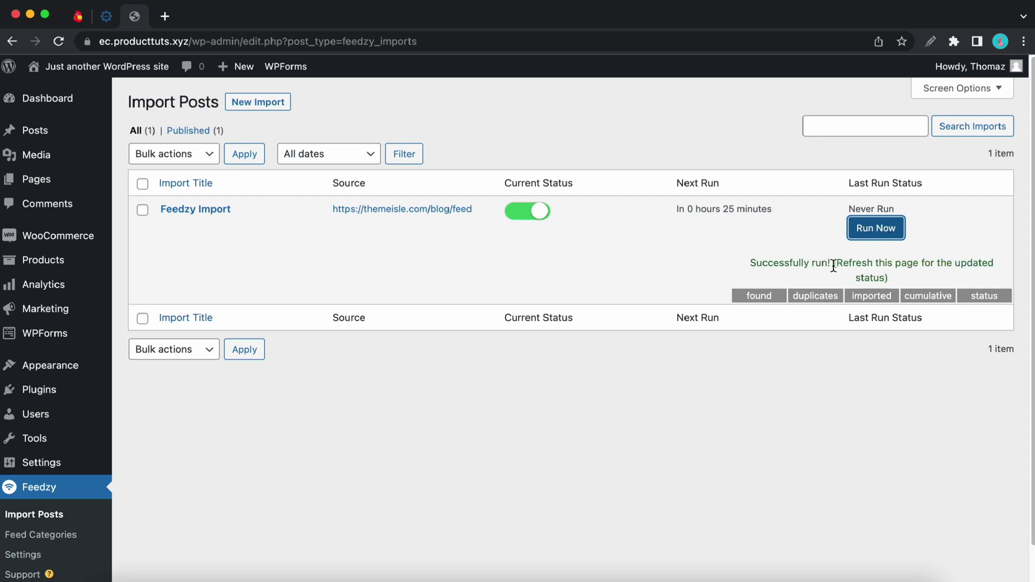
pyautogui.click(51, 42)
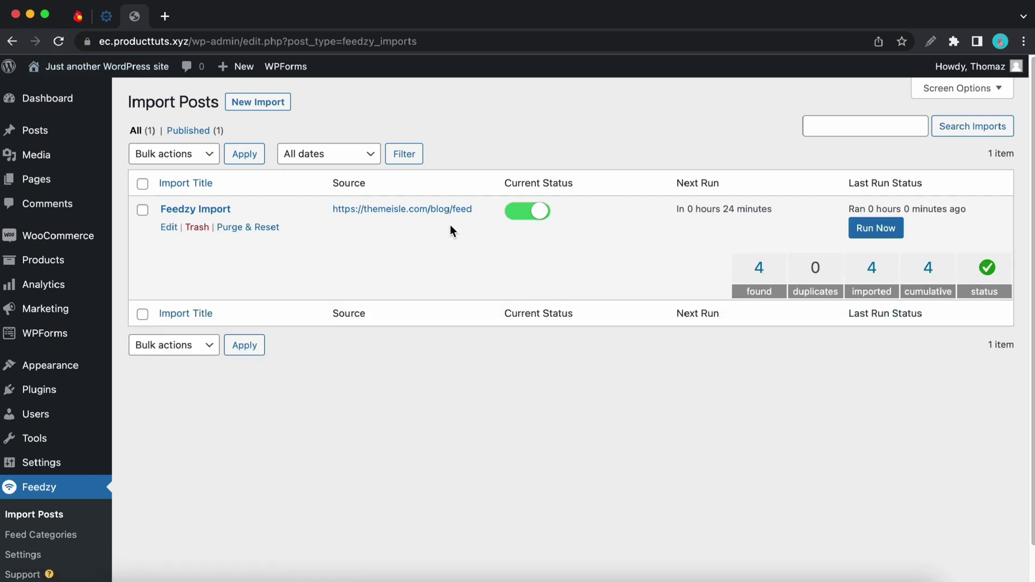
# From All Posts, view '30 Landing Page Examples From Real Brands (2022 Designs)' on the site
pyautogui.moveTo(41, 129)
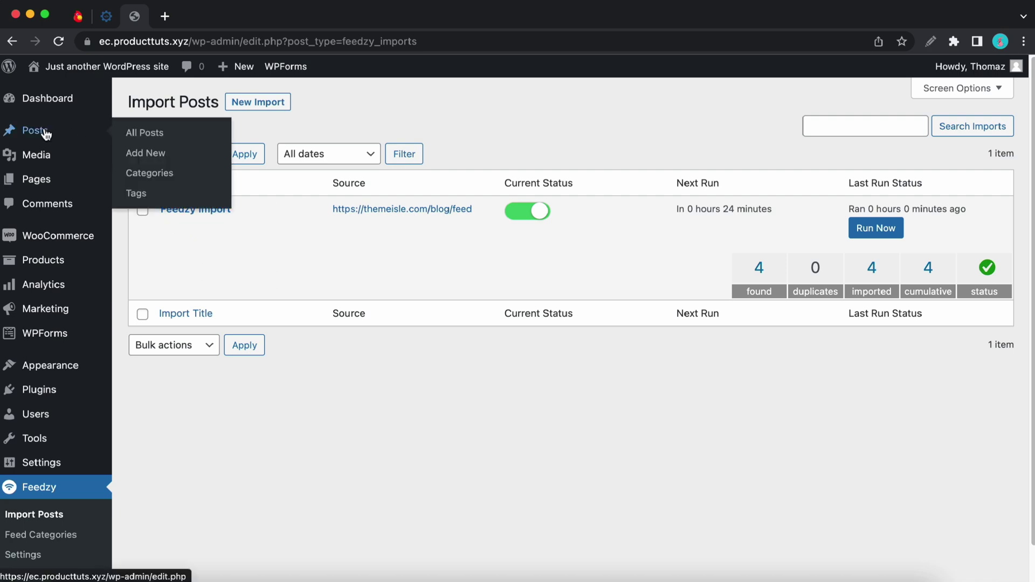
pyautogui.click(130, 135)
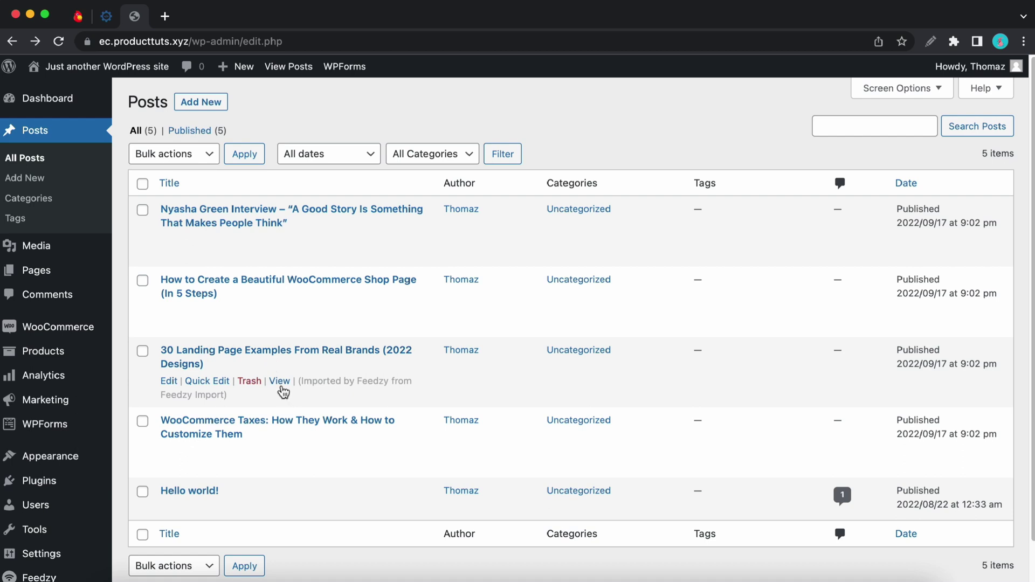
pyautogui.click(281, 382)
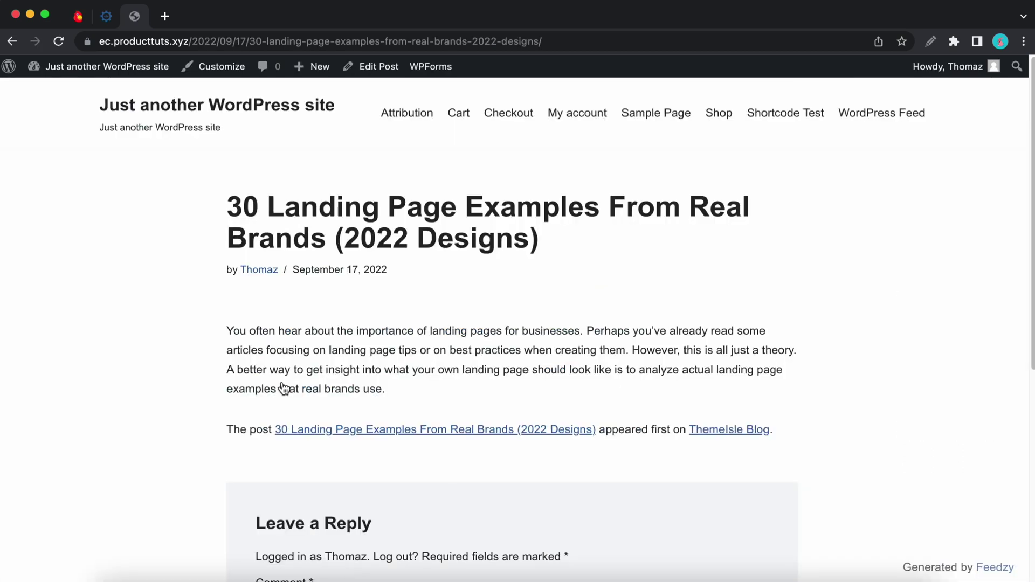